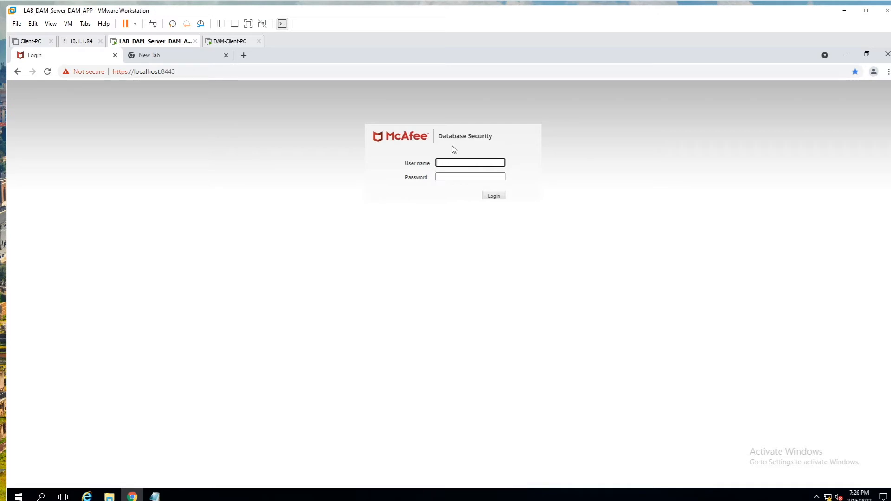
On the DAM-Client-PC machine, close Object Explorer and exit SQL Server Management Studio
{"action": "left_click", "coordinate": [233, 41]}
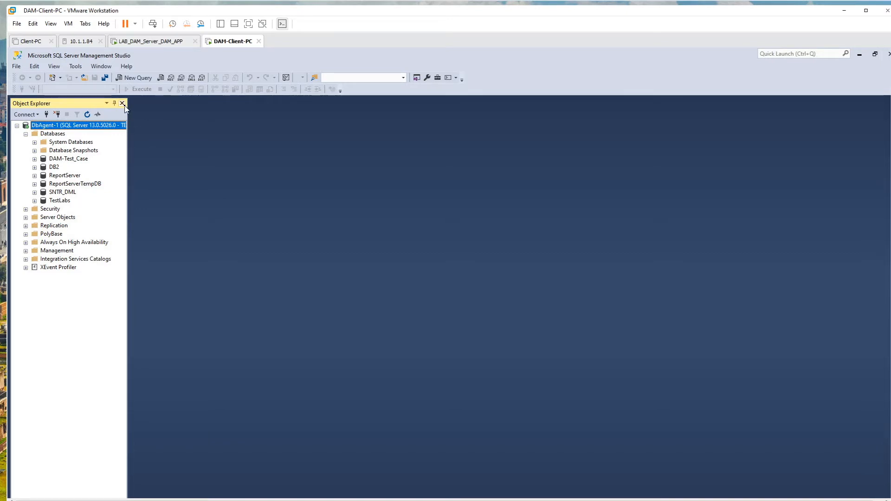
{"action": "left_click", "coordinate": [122, 103]}
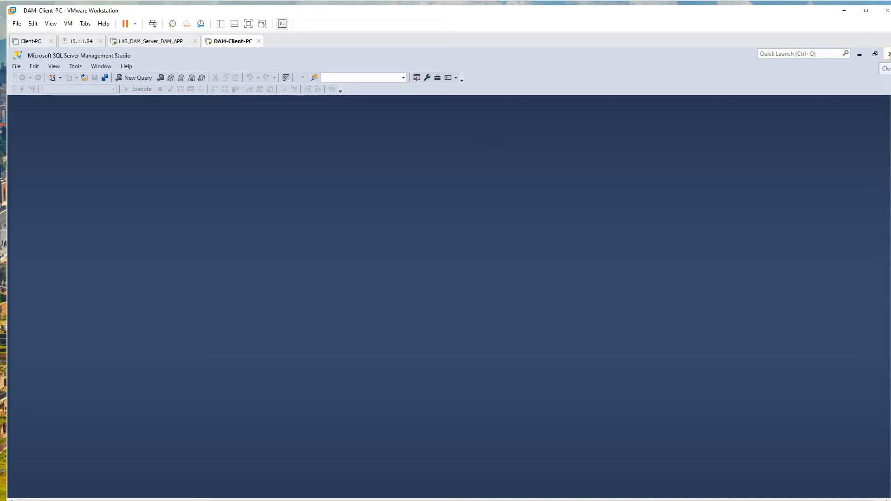
{"action": "left_click", "coordinate": [888, 54]}
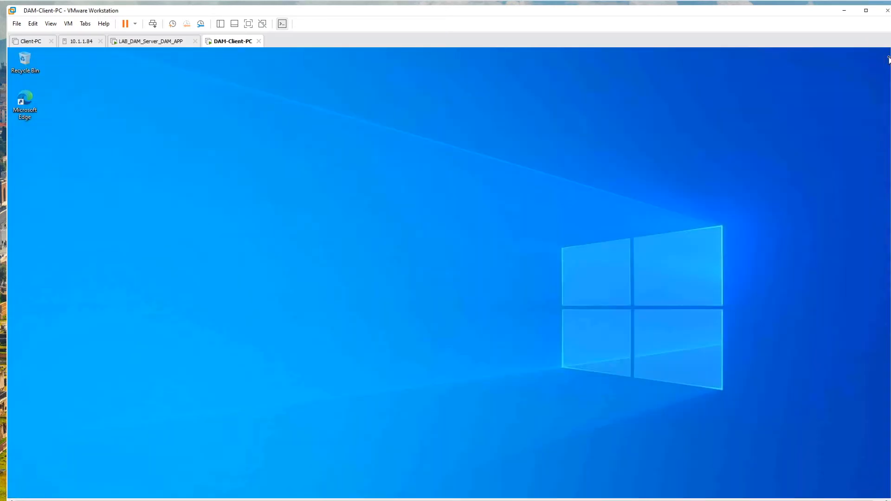
Switch to the LAB_DAM_Server_DAM_APP machine and log in to McAfee Database Security as secadmin with the account password
{"action": "left_click", "coordinate": [164, 44]}
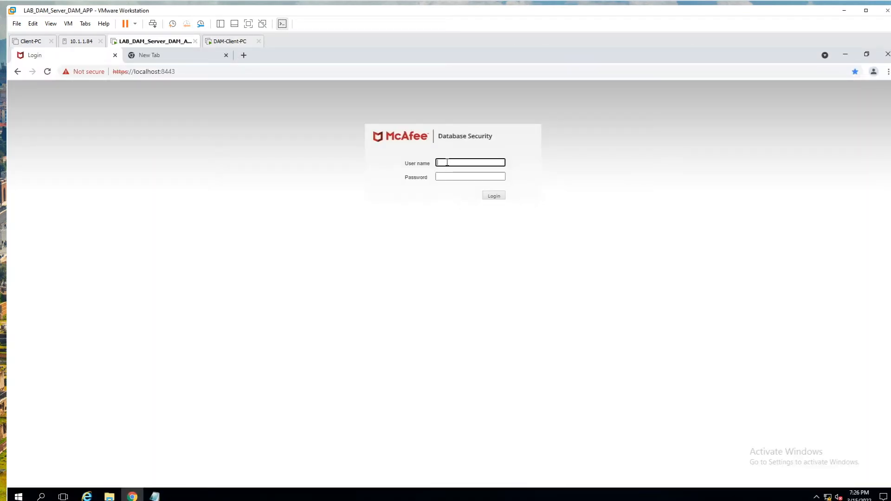
{"action": "type", "text": "secadmin"}
{"action": "key", "text": "Tab"}
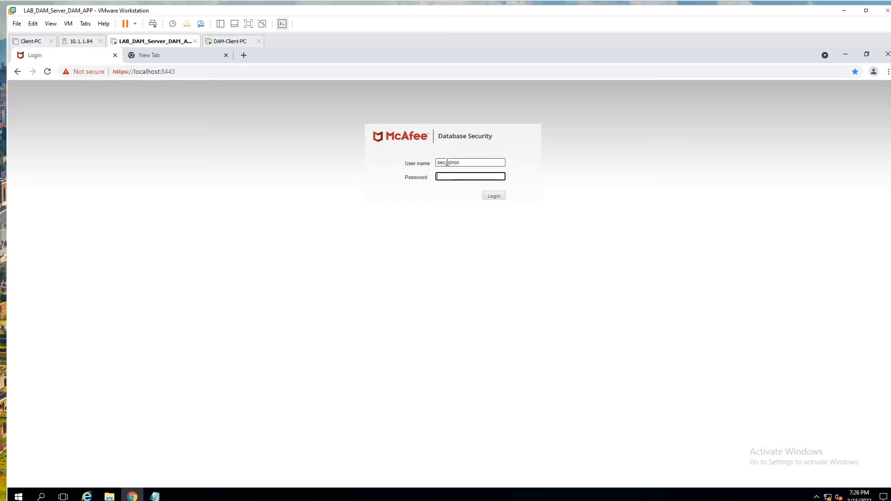
{"action": "type", "text": "•••••"}
{"action": "key", "text": "Return"}
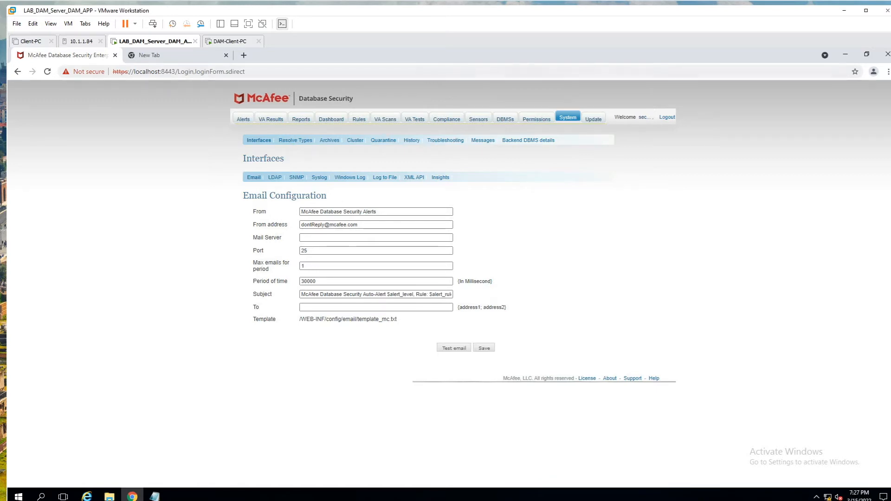
Open the custom rules list and start creating a new rule with the wizard
{"action": "left_click", "coordinate": [358, 121]}
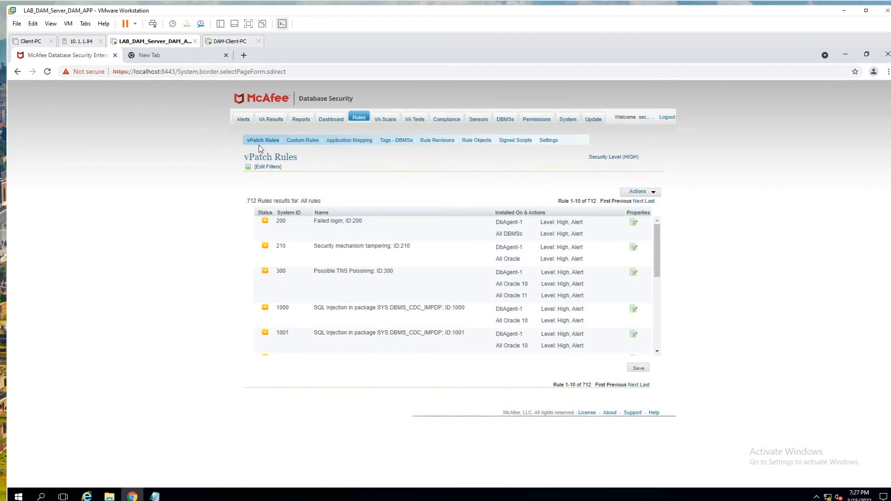
{"action": "left_click", "coordinate": [304, 141]}
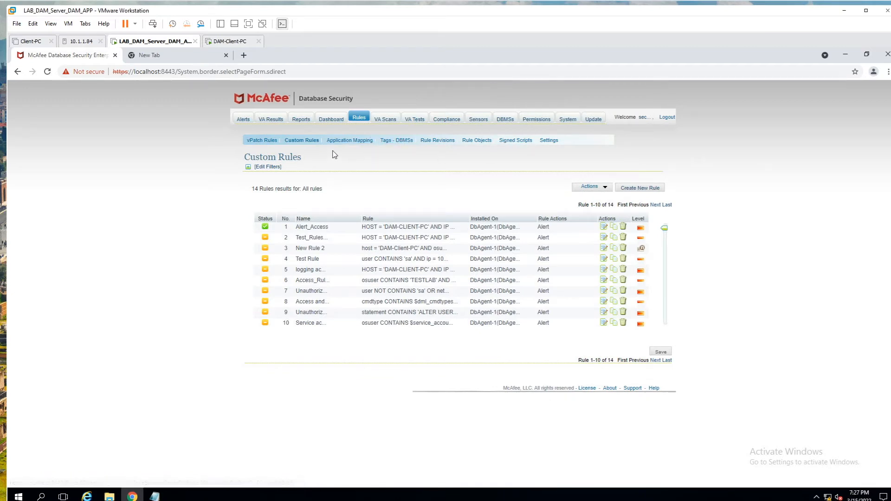
{"action": "left_click", "coordinate": [300, 143]}
{"action": "left_click", "coordinate": [605, 187]}
{"action": "left_click", "coordinate": [612, 189]}
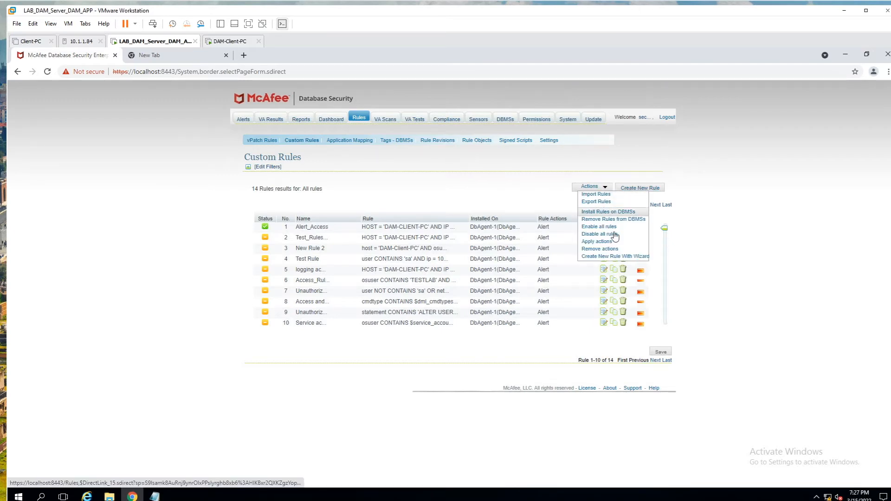
{"action": "left_click", "coordinate": [612, 260]}
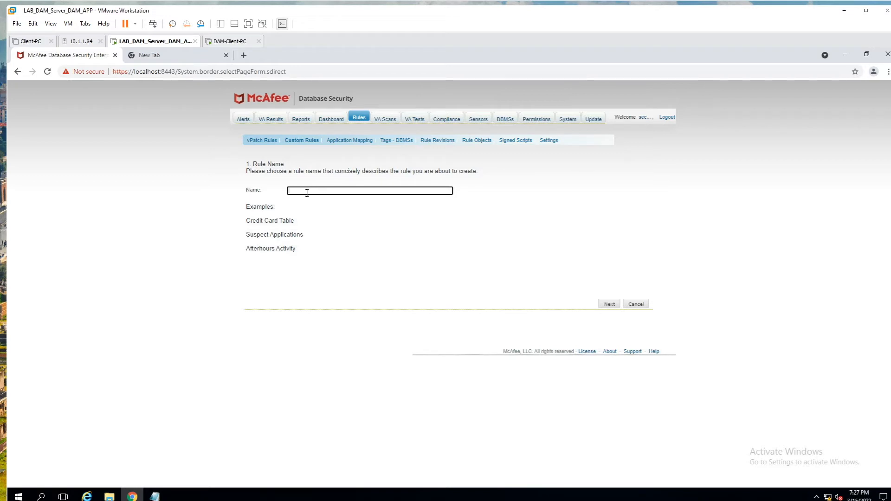
Name the new rule Testing111 and proceed to the rule trigger definition
{"action": "left_click", "coordinate": [306, 192]}
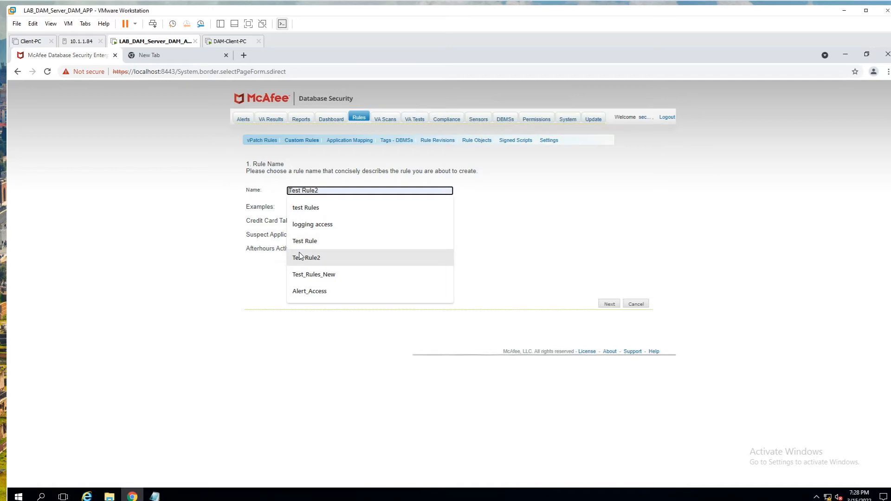
{"action": "type", "text": "T"}
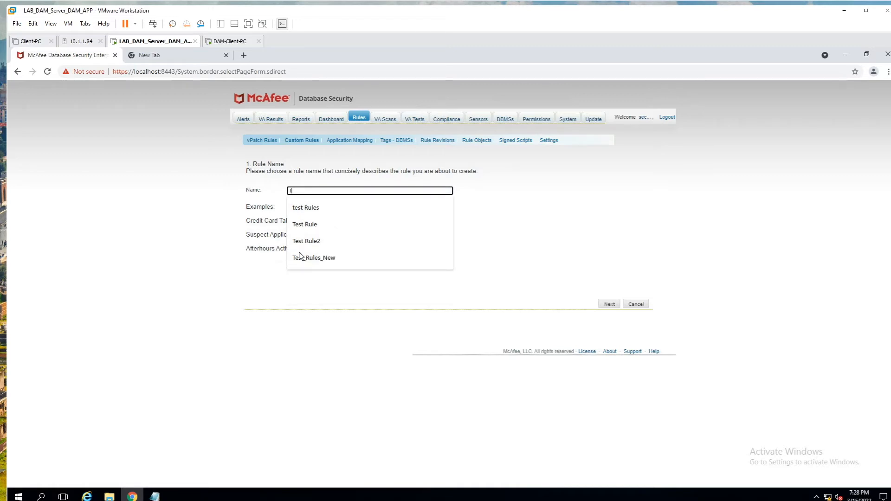
{"action": "type", "text": "esting111"}
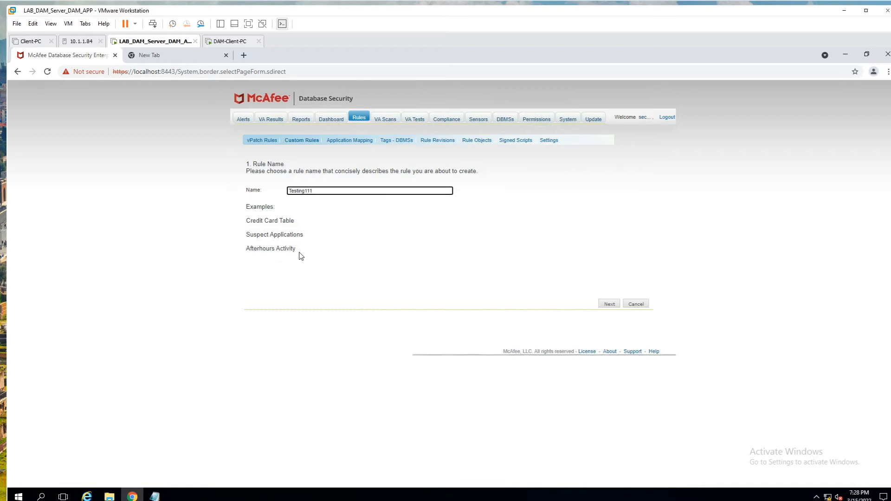
{"action": "left_click", "coordinate": [608, 304]}
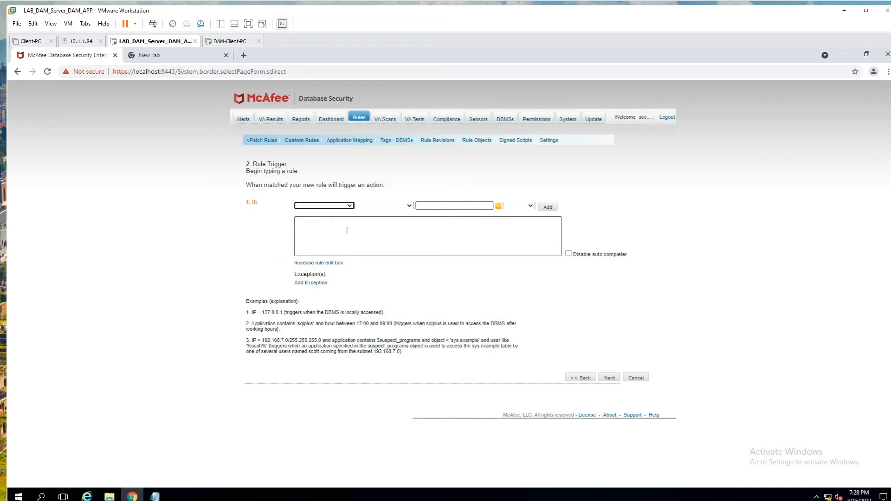
{"action": "left_click", "coordinate": [321, 230]}
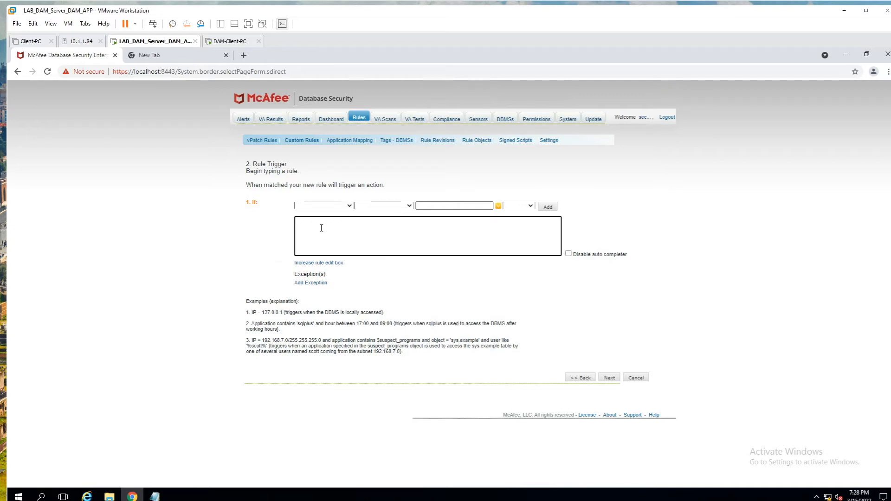
{"action": "left_click", "coordinate": [350, 206]}
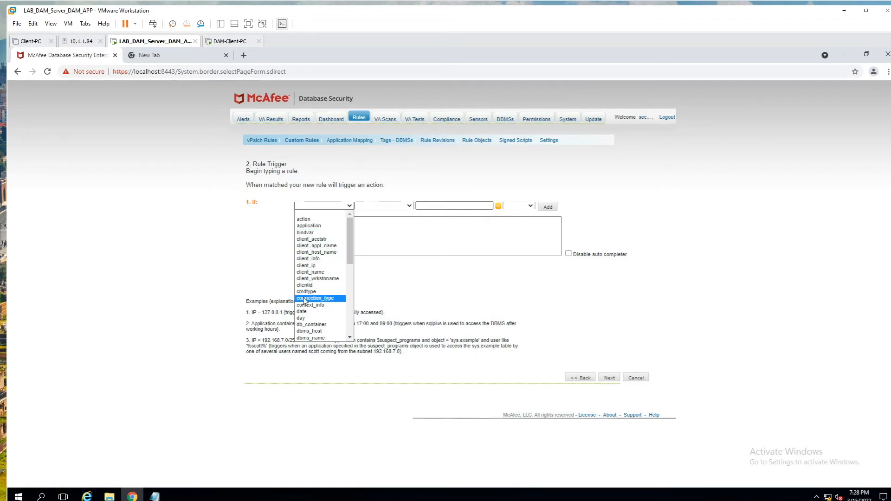
{"action": "scroll", "coordinate": [328, 327], "scroll_direction": "down", "scroll_amount": 5}
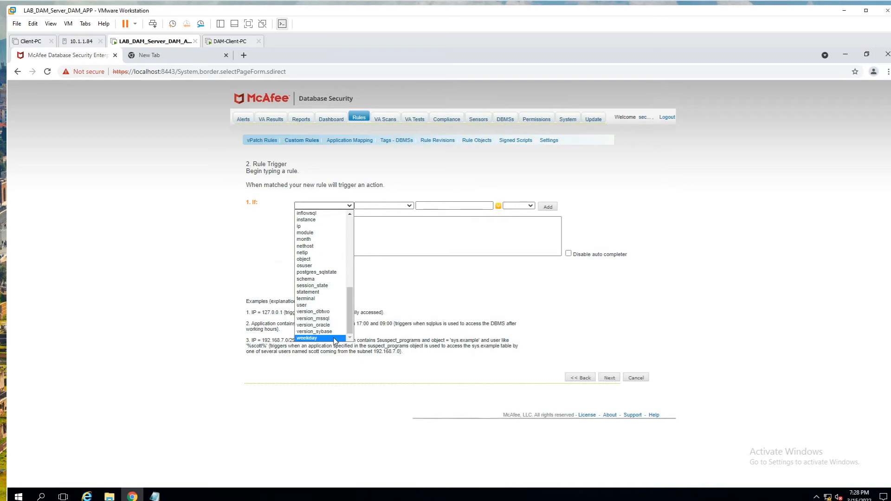
{"action": "scroll", "coordinate": [328, 325], "scroll_direction": "up", "scroll_amount": 5}
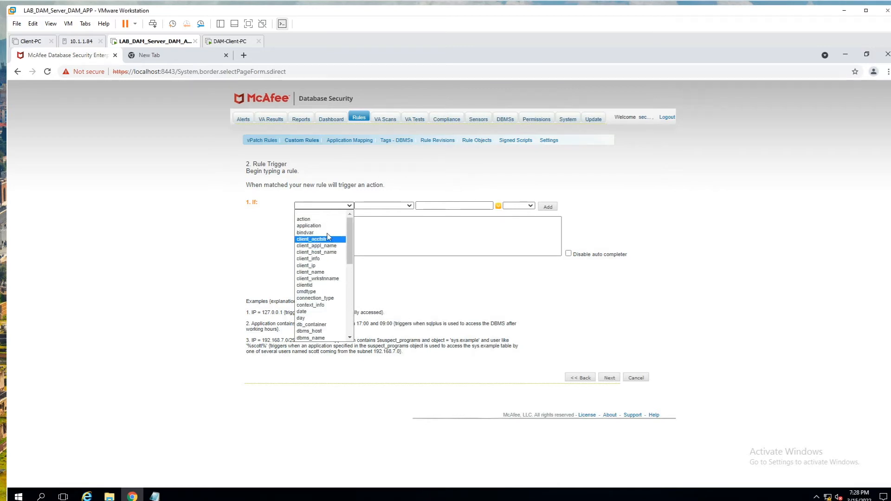
{"action": "mouse_move", "coordinate": [354, 232]}
{"action": "left_mouse_down"}
{"action": "mouse_move", "coordinate": [355, 327]}
{"action": "mouse_move", "coordinate": [353, 230]}
{"action": "left_mouse_up"}
Enter the first trigger condition in the rule edit box: user CONTAINS 'Testlab.local'
{"action": "left_click", "coordinate": [366, 238]}
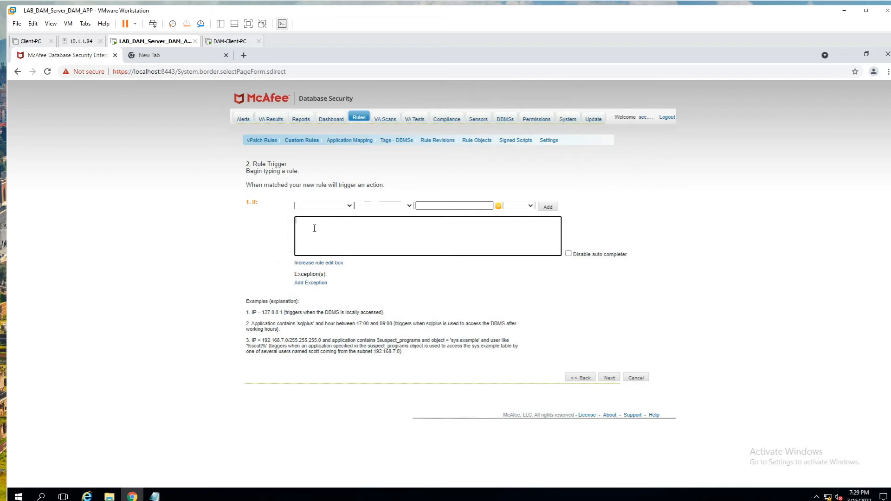
{"action": "type", "text": "ser"}
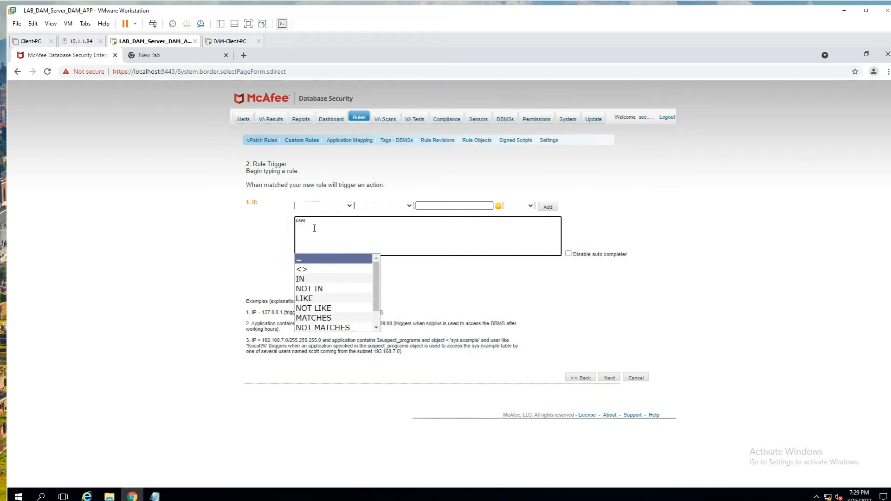
{"action": "key", "text": "BackSpace"}
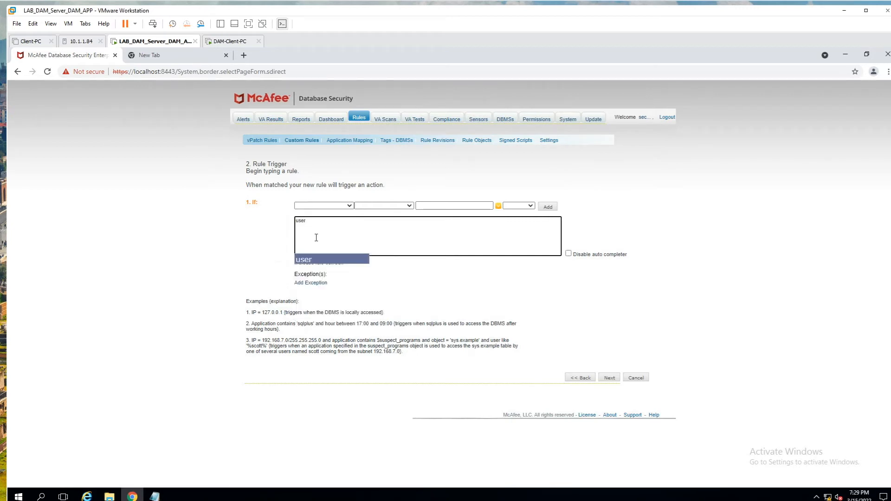
{"action": "left_click", "coordinate": [320, 227]}
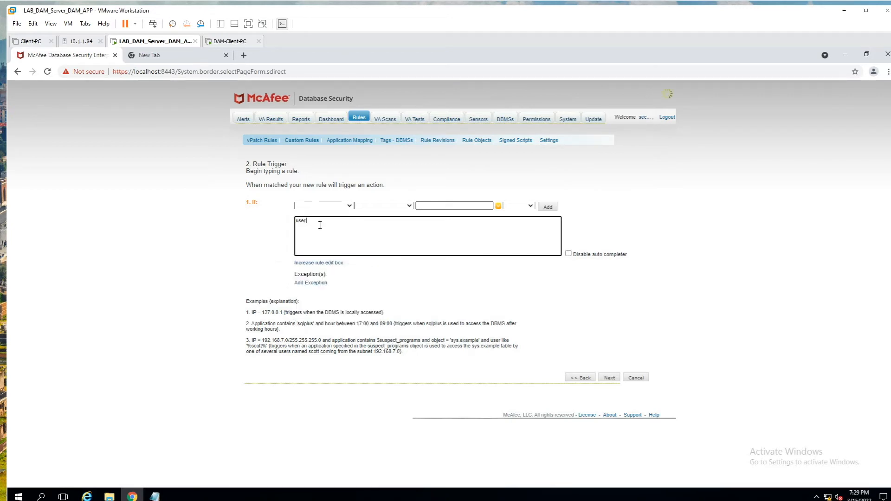
{"action": "type", "text": "co"}
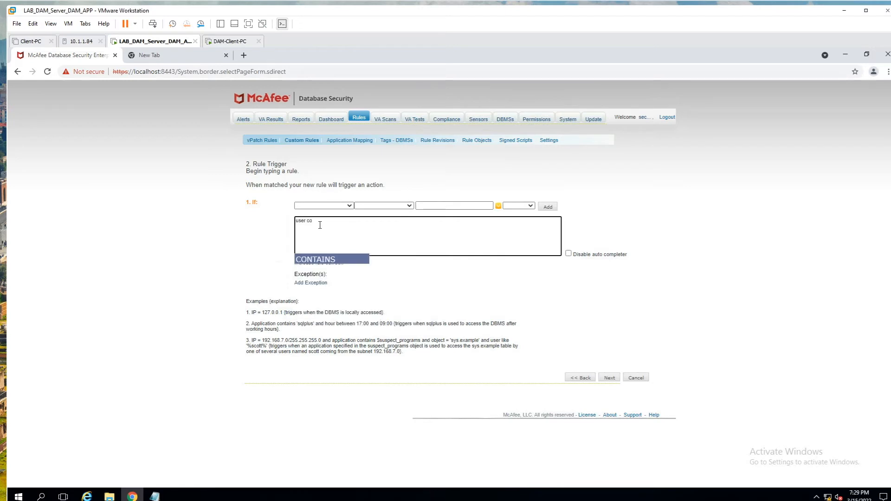
{"action": "left_click", "coordinate": [333, 261]}
{"action": "type", "text": "Testlab.loac"}
{"action": "key", "text": "BackSpace"}
{"action": "key", "text": "BackSpace"}
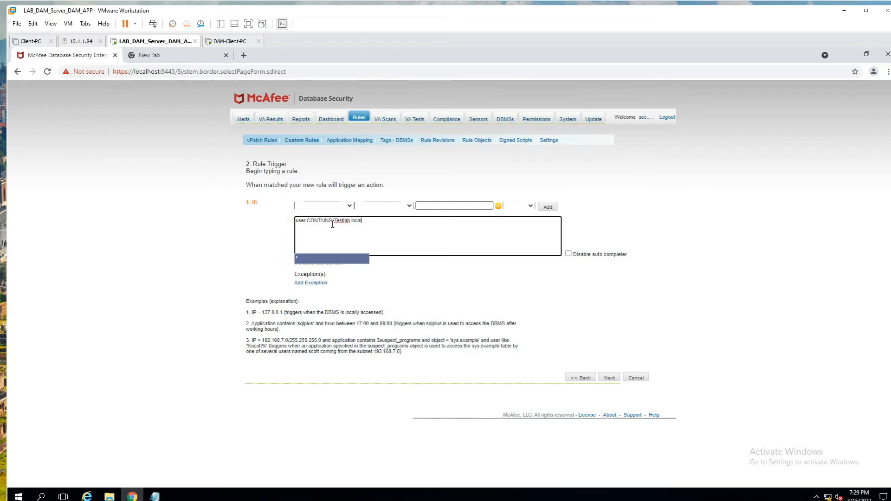
{"action": "type", "text": "cal'"}
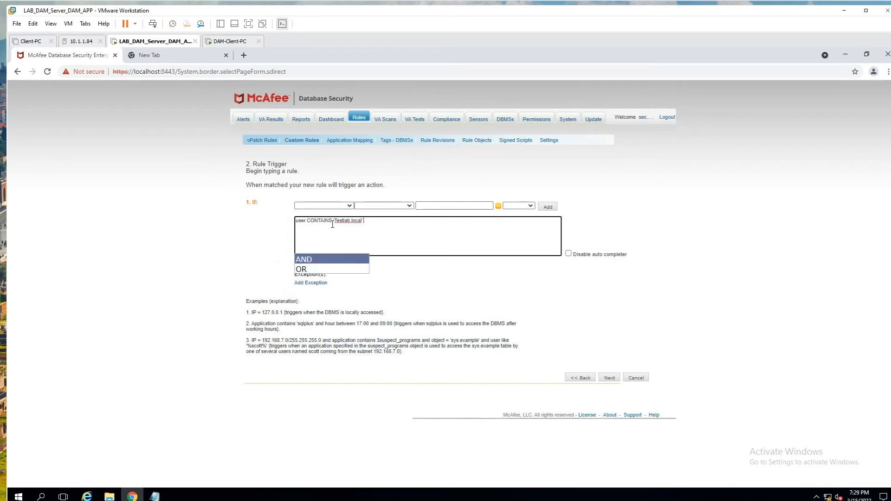
Append a second condition to the rule trigger: AND ip = 10.0.0.70
{"action": "left_click", "coordinate": [325, 260]}
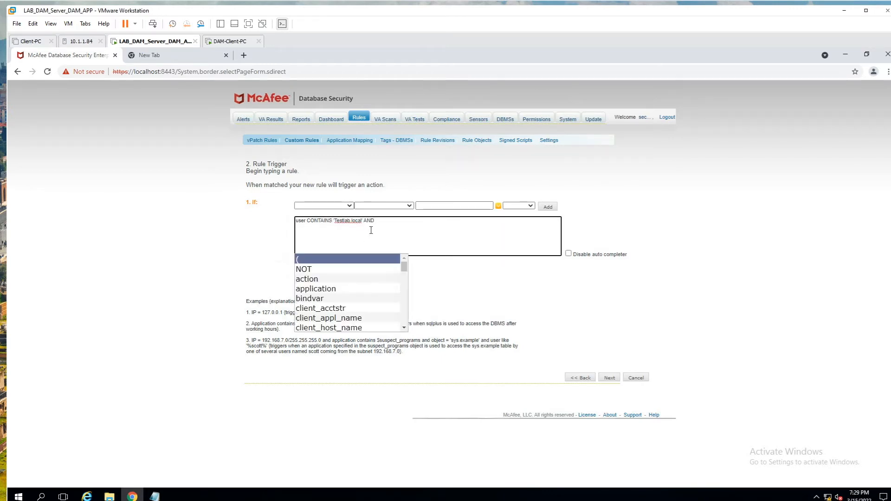
{"action": "type", "text": "ip"}
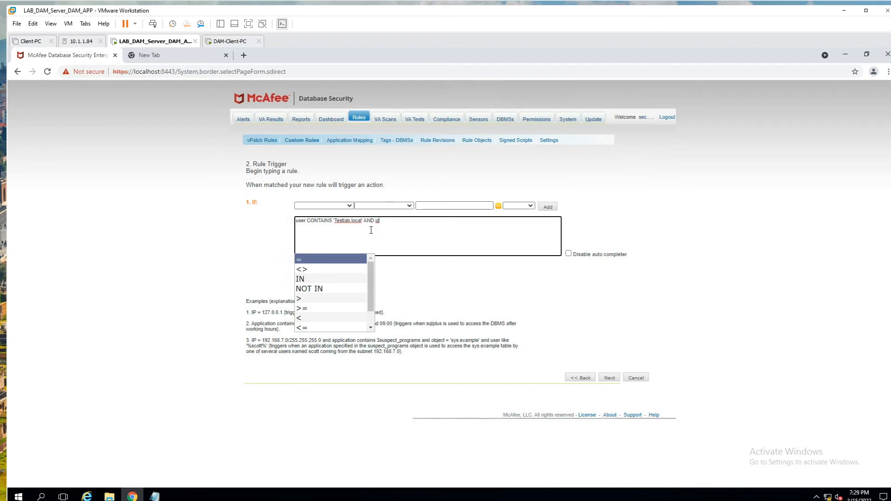
{"action": "left_click", "coordinate": [329, 259]}
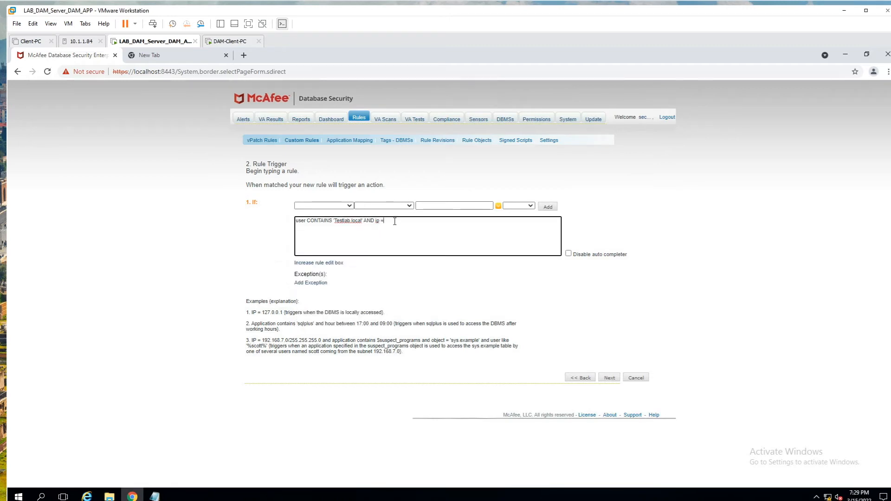
{"action": "type", "text": "10.0.0"}
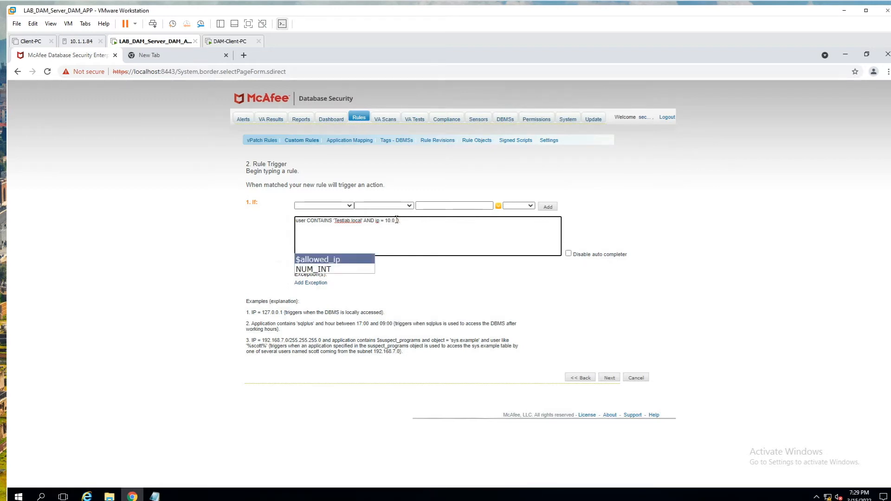
{"action": "type", "text": "70"}
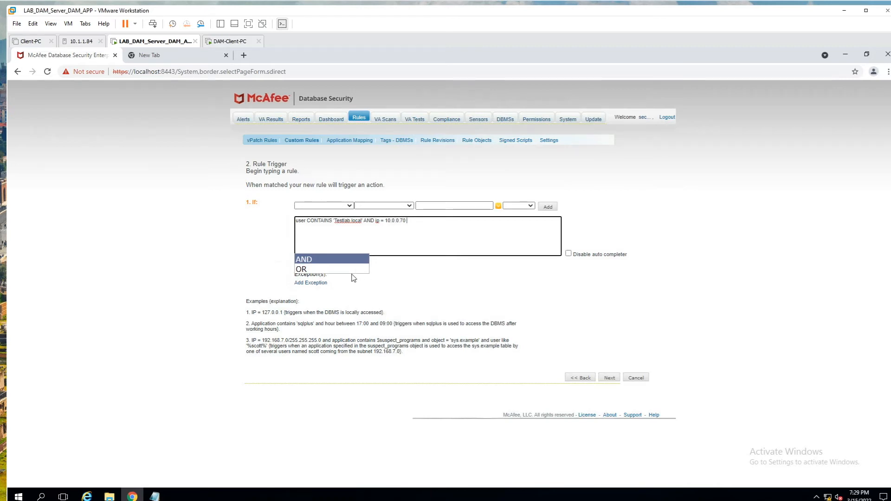
Append a third condition to the rule trigger: AND application = $allowed_application
{"action": "left_click", "coordinate": [332, 259]}
{"action": "type", "text": "a"}
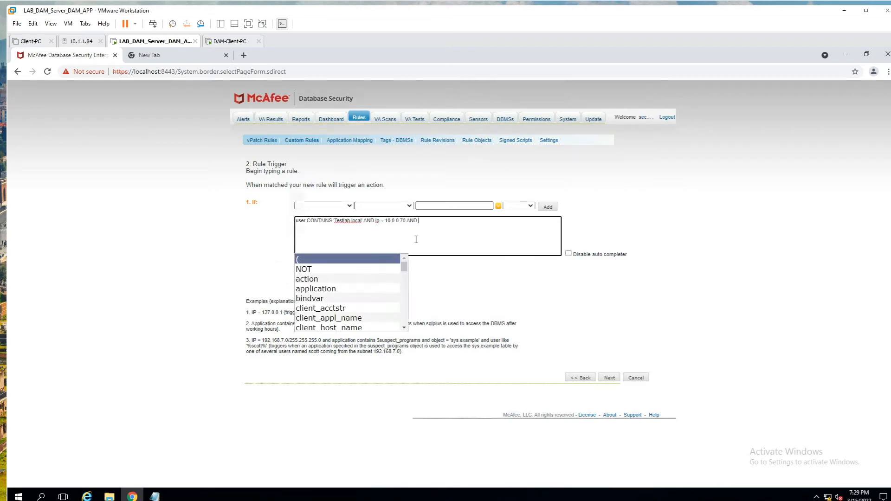
{"action": "left_click", "coordinate": [330, 270]}
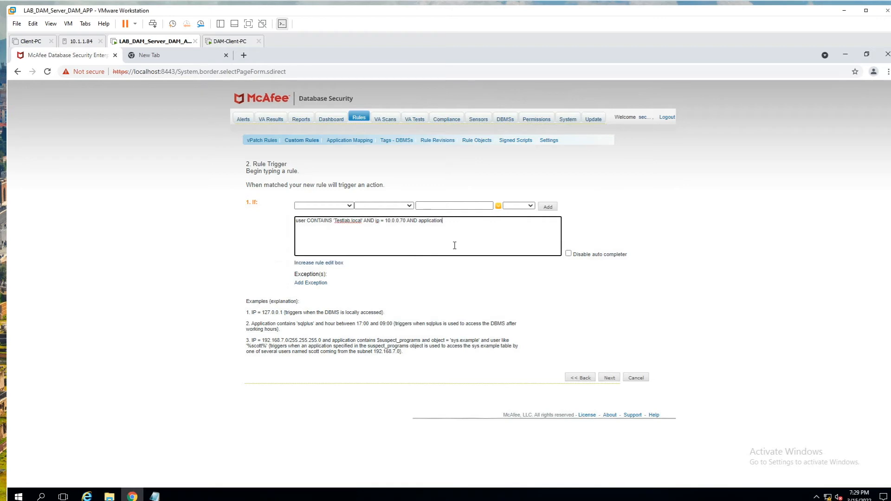
{"action": "type", "text": "="}
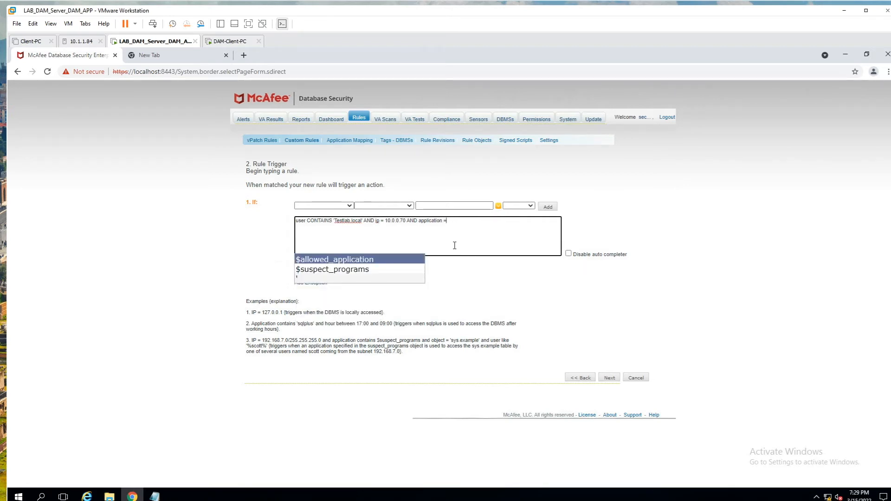
{"action": "left_click", "coordinate": [368, 260]}
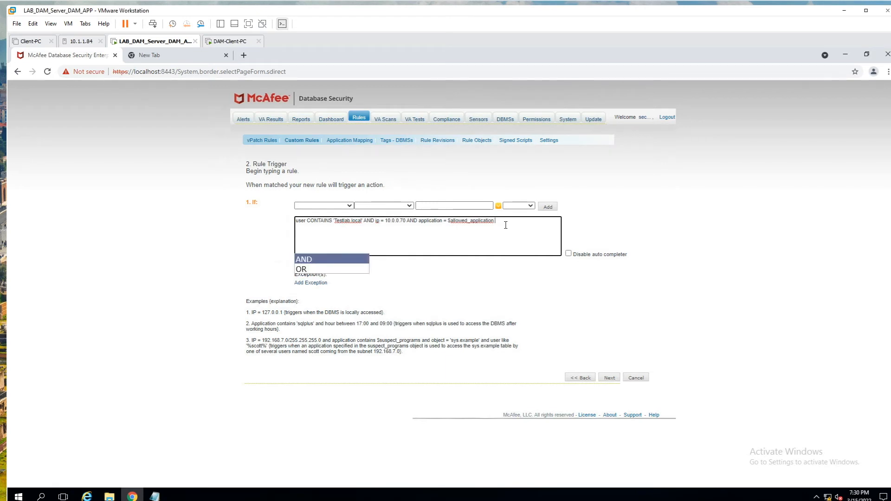
Append a fourth condition to the rule trigger, AND osuser = the OS user's name in single quotes, and proceed to the rule action
{"action": "type", "text": "AND"}
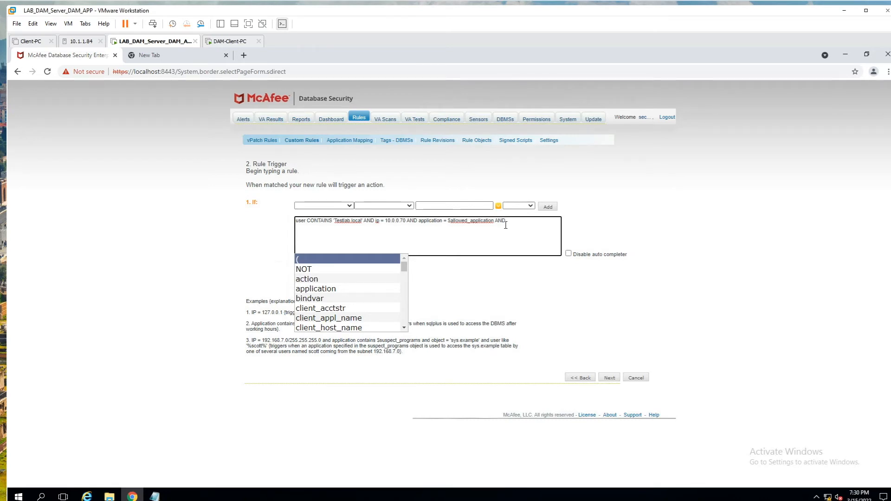
{"action": "type", "text": "os"}
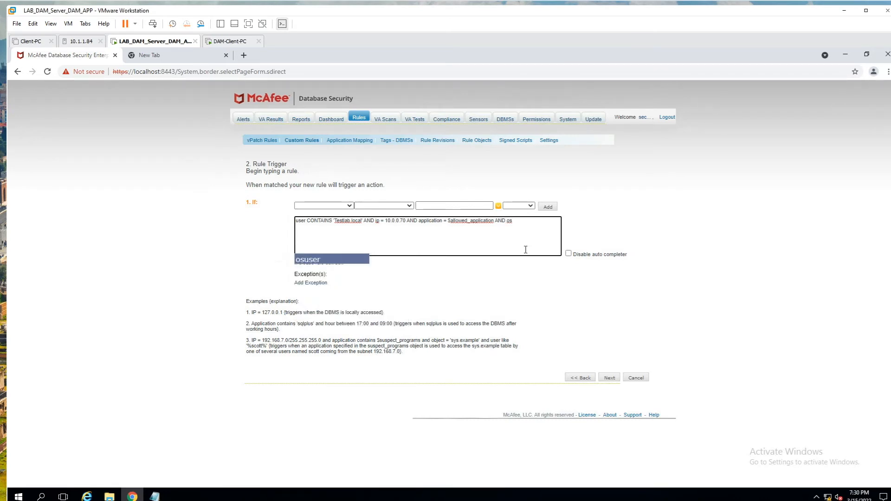
{"action": "left_click", "coordinate": [307, 260]}
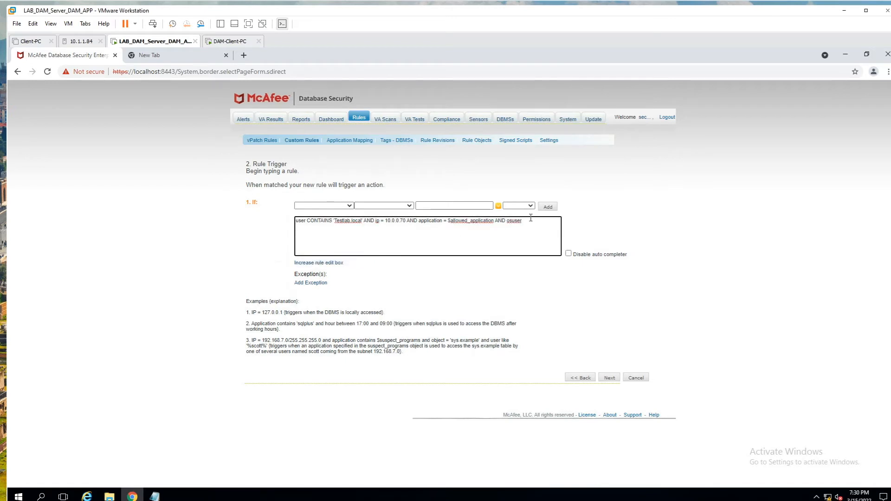
{"action": "type", "text": "=sec"}
{"action": "type", "text": "iwealth"}
{"action": "left_click", "coordinate": [525, 222]}
{"action": "type", "text": "'"}
{"action": "key", "text": "End"}
{"action": "type", "text": "'"}
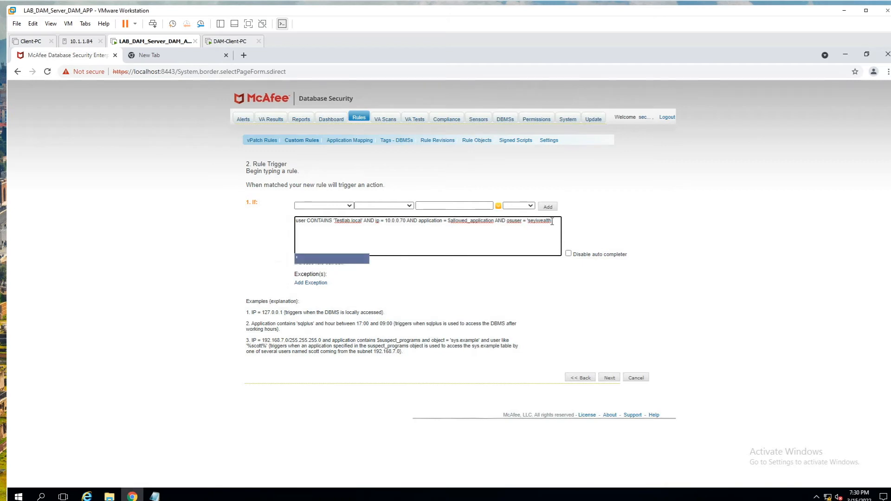
{"action": "left_click", "coordinate": [477, 235]}
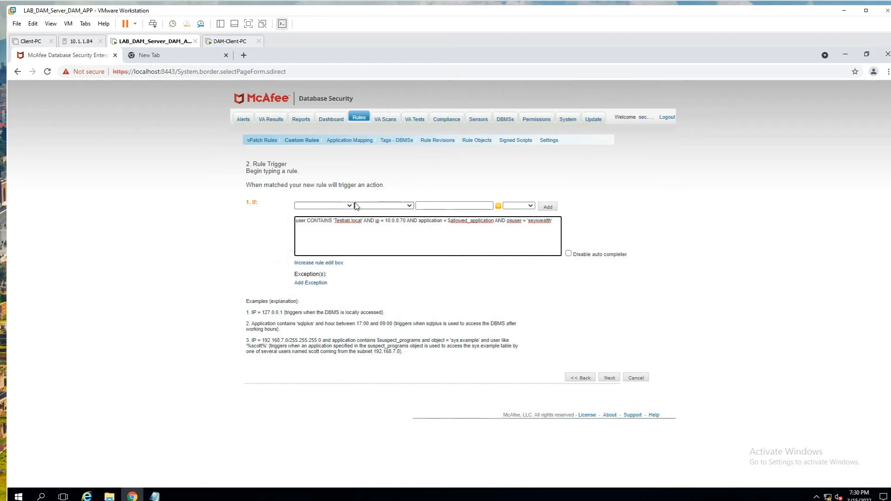
{"action": "left_click", "coordinate": [613, 379]}
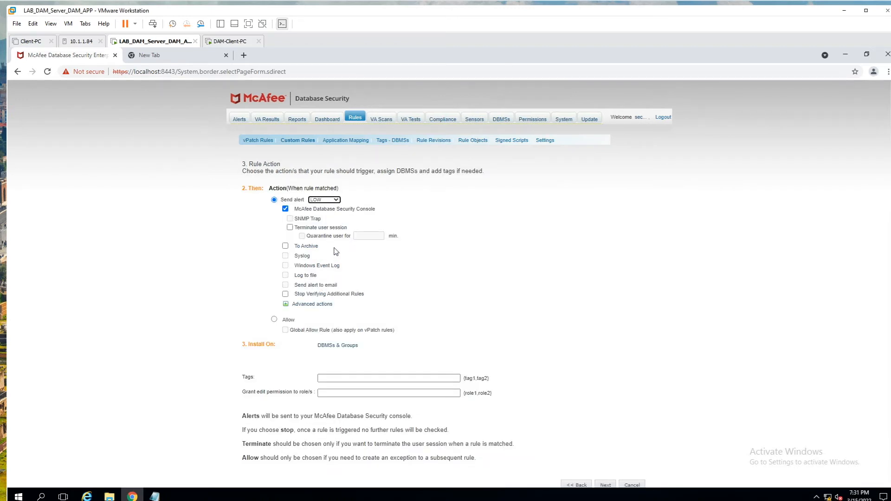
Set the rule's Send alert level to HIGH
{"action": "left_click", "coordinate": [331, 202]}
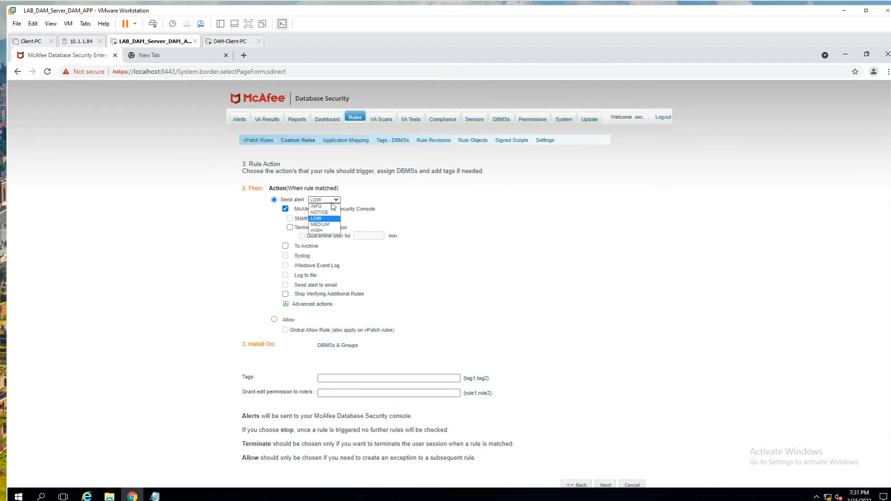
{"action": "left_click", "coordinate": [320, 231]}
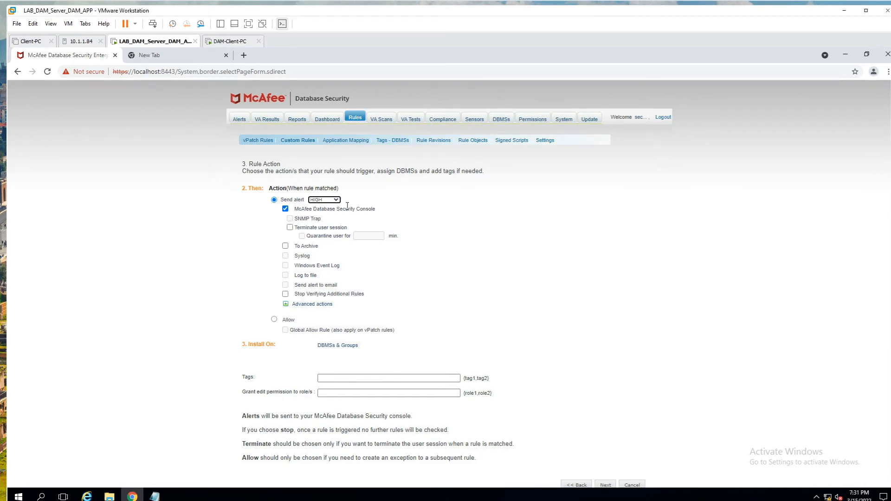
{"action": "left_click_drag", "start_coordinate": [379, 210], "coordinate": [298, 211]}
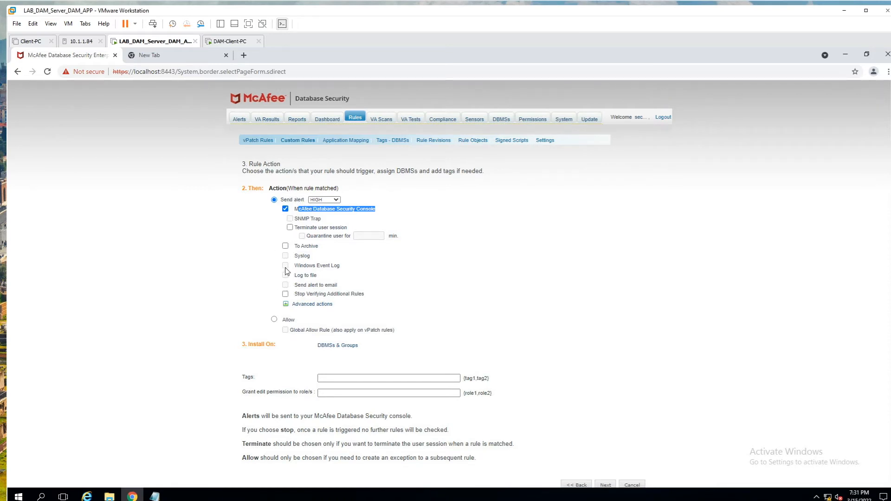
{"action": "left_click", "coordinate": [286, 246]}
{"action": "left_click", "coordinate": [286, 246]}
{"action": "left_click", "coordinate": [286, 209]}
{"action": "left_click", "coordinate": [286, 209]}
{"action": "left_click", "coordinate": [285, 246]}
{"action": "left_click", "coordinate": [286, 209]}
{"action": "left_click", "coordinate": [387, 210]}
{"action": "scroll", "coordinate": [339, 338], "scroll_direction": "down", "scroll_amount": 1}
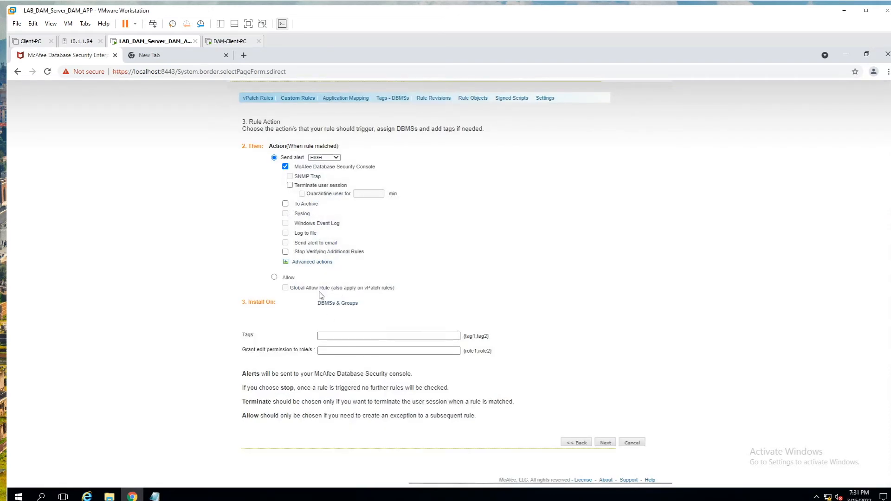
Try the Allow action for the rule and restore Send alert with McAfee Database Security Console as destination
{"action": "left_click", "coordinate": [274, 277]}
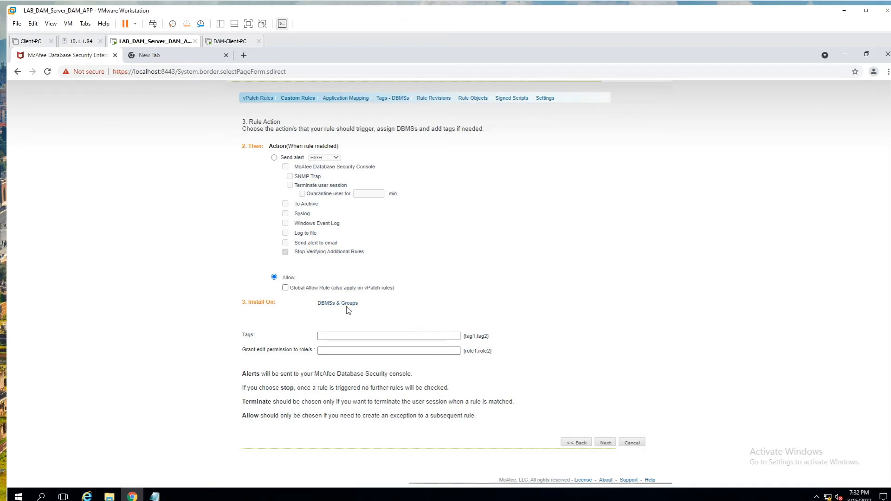
{"action": "left_click", "coordinate": [274, 158]}
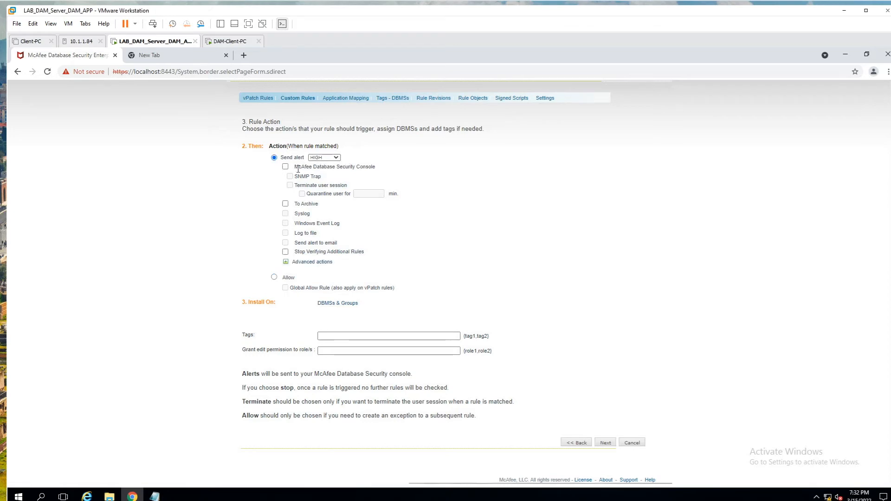
{"action": "left_click", "coordinate": [286, 168]}
{"action": "left_click_drag", "start_coordinate": [295, 167], "coordinate": [377, 167]}
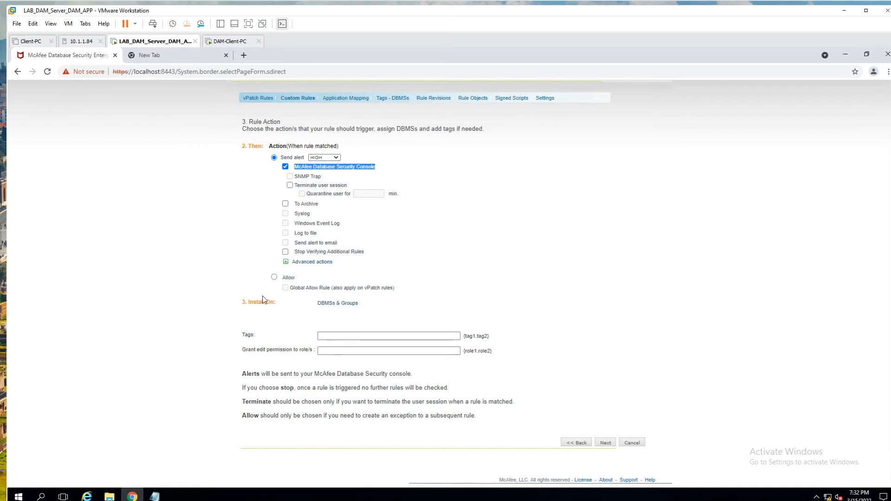
Set the rule to install on the DBMS DbAgent-1 and proceed to the rule comment
{"action": "left_click", "coordinate": [332, 305]}
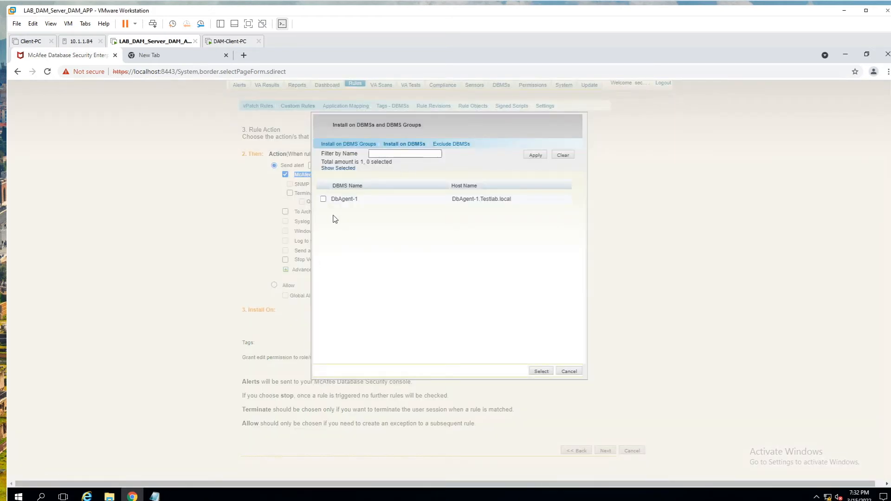
{"action": "left_click", "coordinate": [324, 200]}
{"action": "left_click", "coordinate": [541, 372]}
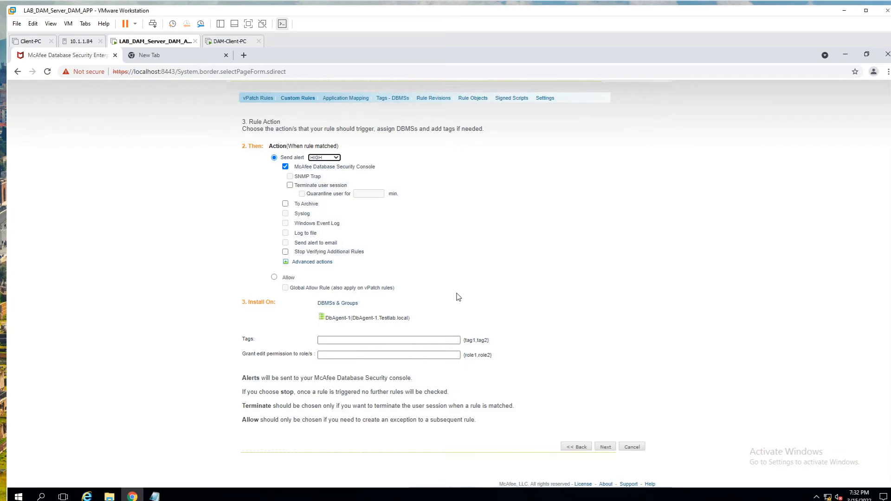
{"action": "scroll", "coordinate": [413, 344], "scroll_direction": "down", "scroll_amount": 1}
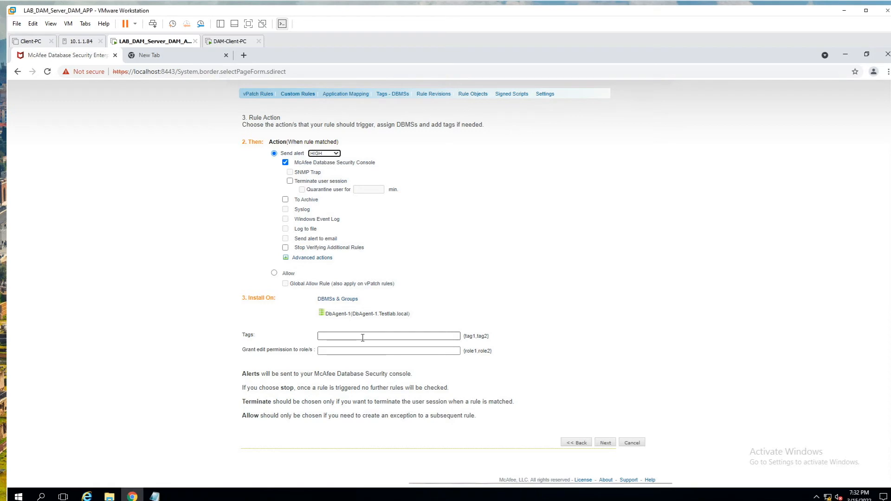
{"action": "left_click", "coordinate": [336, 351]}
{"action": "left_click", "coordinate": [602, 444]}
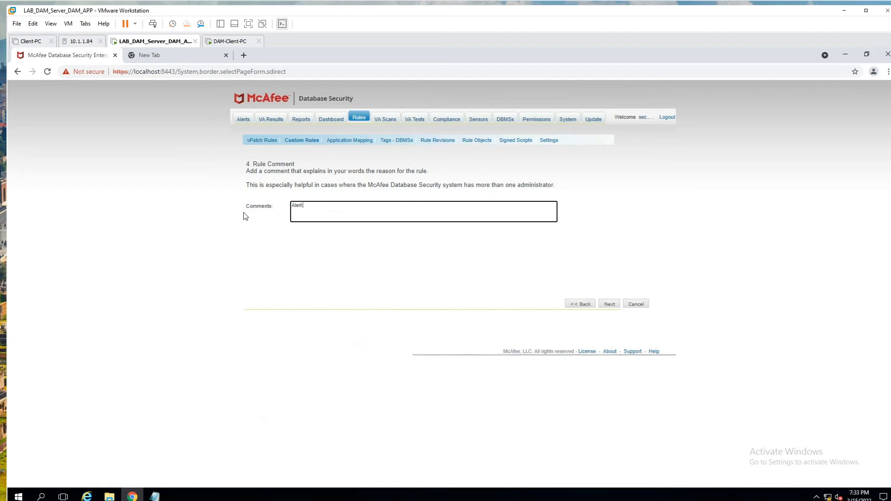
Enter a rule comment beginning with Alert, leave the rule enabled and finish creating it
{"action": "type", "text": "s tu"}
{"action": "left_click", "coordinate": [604, 304]}
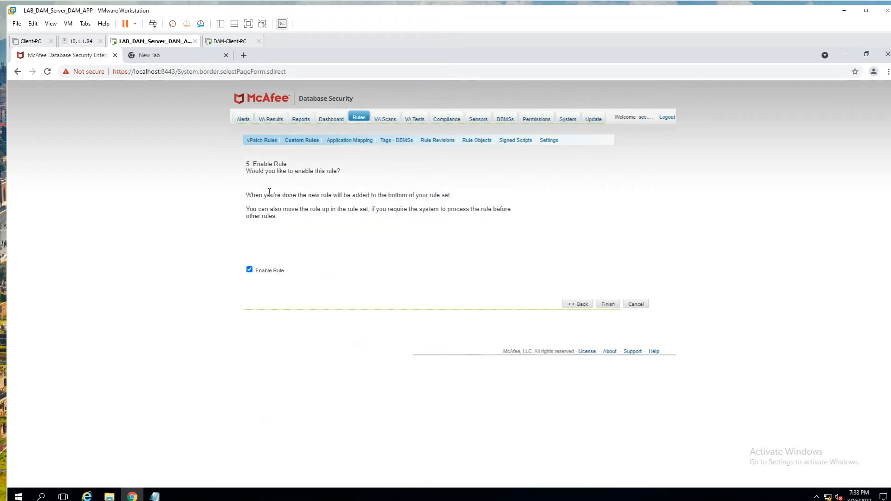
{"action": "left_click", "coordinate": [250, 271]}
{"action": "left_click", "coordinate": [250, 269]}
{"action": "left_click", "coordinate": [609, 304]}
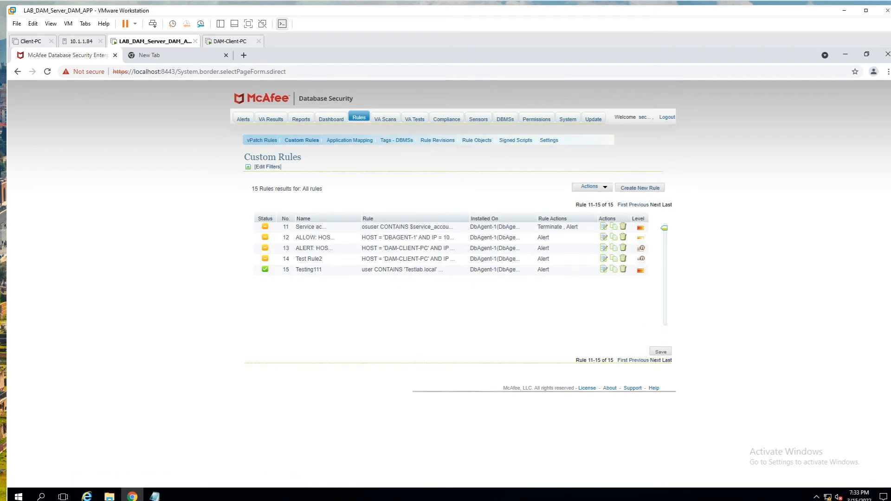
Move the Testing111 rule to position 1 of the custom rules list
{"action": "left_click", "coordinate": [547, 271]}
{"action": "left_click_drag", "start_coordinate": [663, 317], "coordinate": [659, 234]}
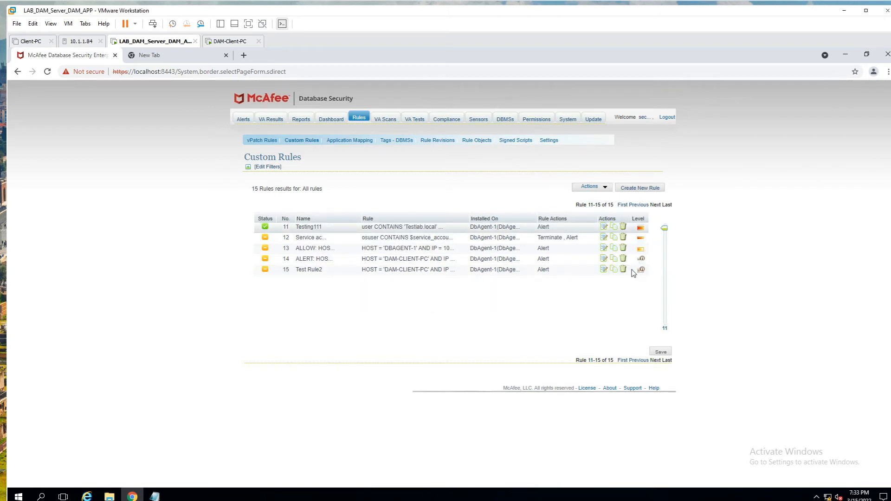
{"action": "left_click", "coordinate": [631, 365]}
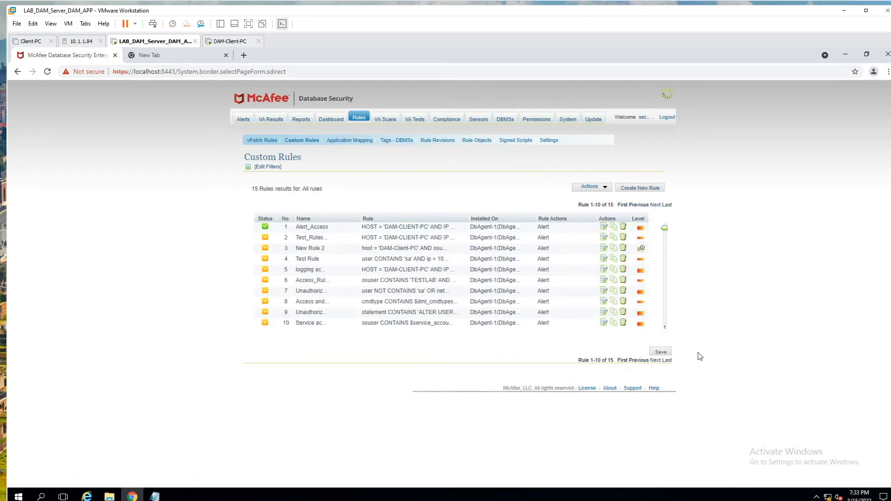
{"action": "left_click", "coordinate": [666, 321]}
{"action": "left_click_drag", "start_coordinate": [668, 323], "coordinate": [667, 232]}
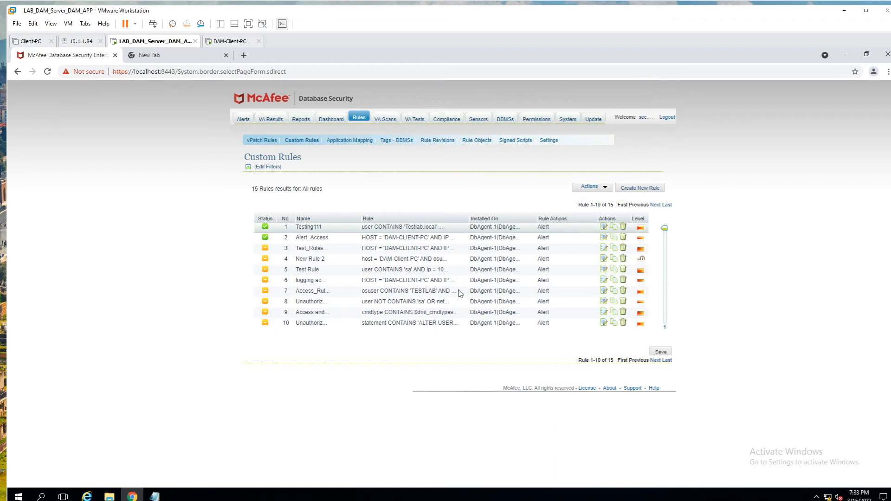
{"action": "left_click", "coordinate": [664, 229]}
Disable the Alert_Access rule and save the custom rules list
{"action": "left_click", "coordinate": [266, 238]}
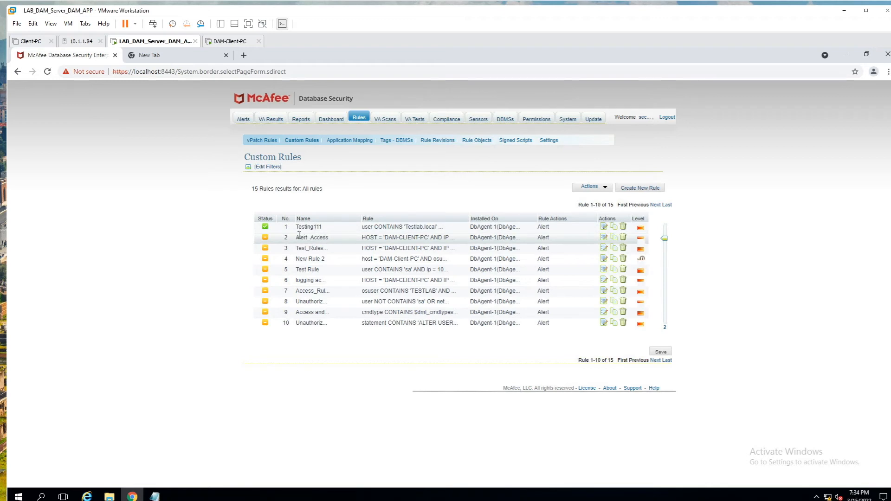
{"action": "left_click_drag", "start_coordinate": [325, 229], "coordinate": [296, 232]}
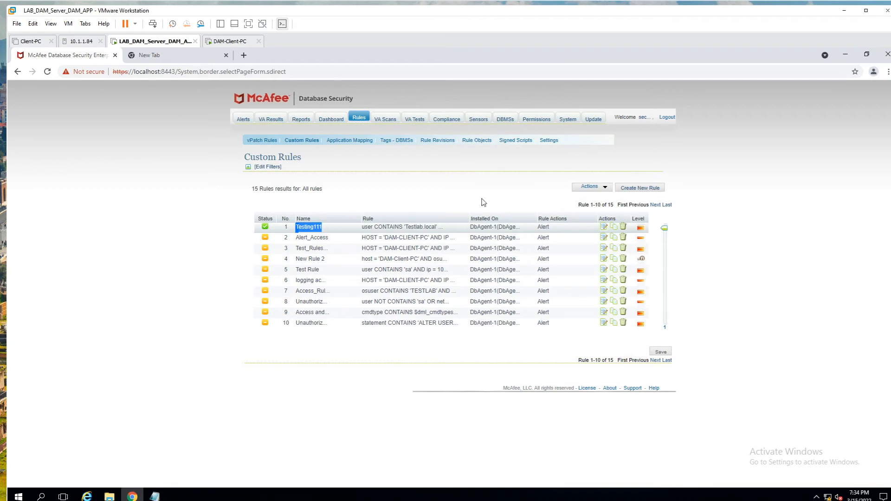
{"action": "left_click", "coordinate": [661, 353]}
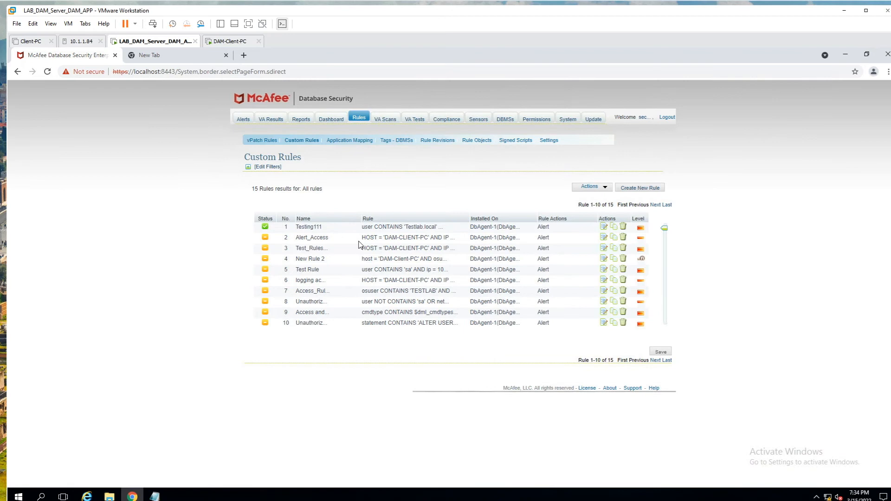
Open a blank new rule form and review its name, condition, action, install and comment sections
{"action": "left_click", "coordinate": [640, 189]}
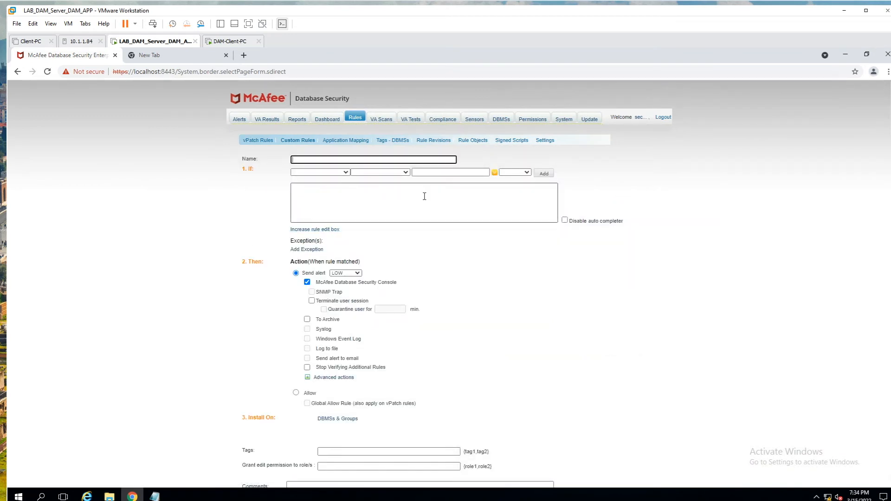
{"action": "left_click", "coordinate": [317, 191]}
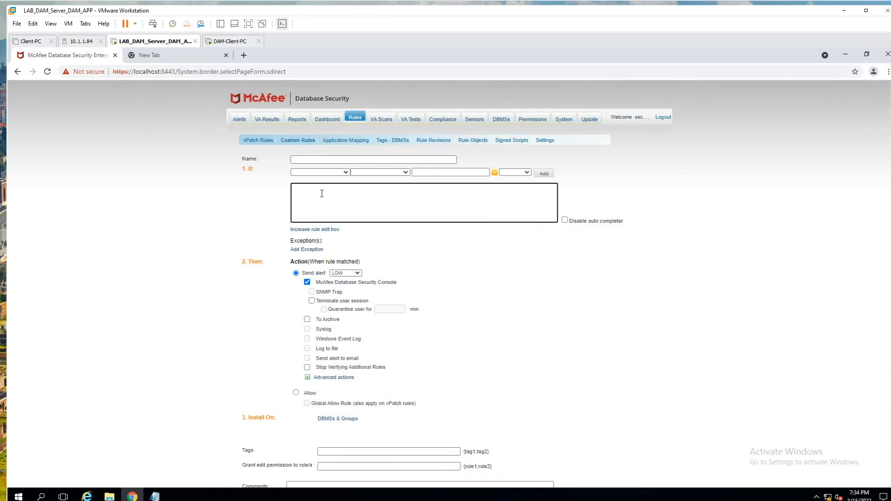
{"action": "scroll", "coordinate": [432, 293], "scroll_direction": "down", "scroll_amount": 2}
{"action": "scroll", "coordinate": [441, 304], "scroll_direction": "up", "scroll_amount": 2}
{"action": "scroll", "coordinate": [481, 286], "scroll_direction": "down", "scroll_amount": 1}
{"action": "scroll", "coordinate": [478, 283], "scroll_direction": "up", "scroll_amount": 1}
{"action": "scroll", "coordinate": [502, 351], "scroll_direction": "down", "scroll_amount": 3}
{"action": "scroll", "coordinate": [504, 352], "scroll_direction": "up", "scroll_amount": 3}
Open the Rule Objects page and look through the list of defined objects
{"action": "left_click", "coordinate": [470, 141]}
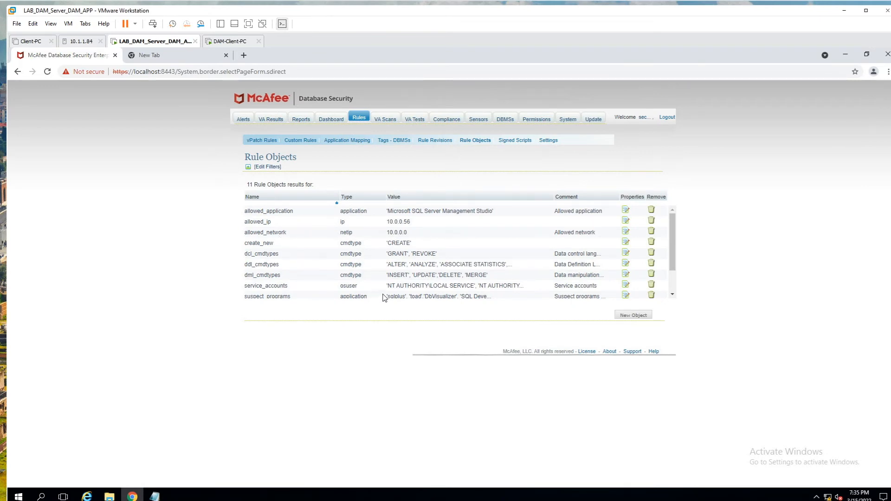
{"action": "left_click", "coordinate": [673, 290]}
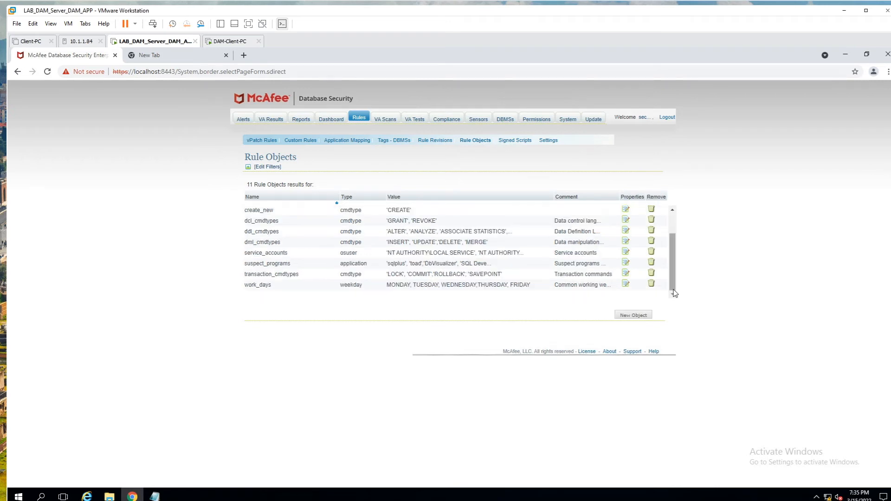
{"action": "left_click_drag", "start_coordinate": [675, 287], "coordinate": [677, 244]}
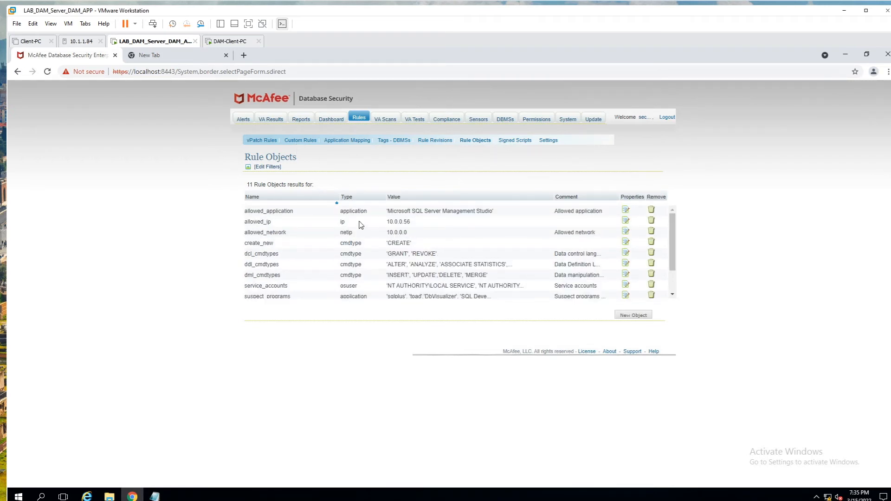
Examine the value in the allowed_application rule object's properties, close it without saving and return to the custom rules list
{"action": "left_click", "coordinate": [626, 213]}
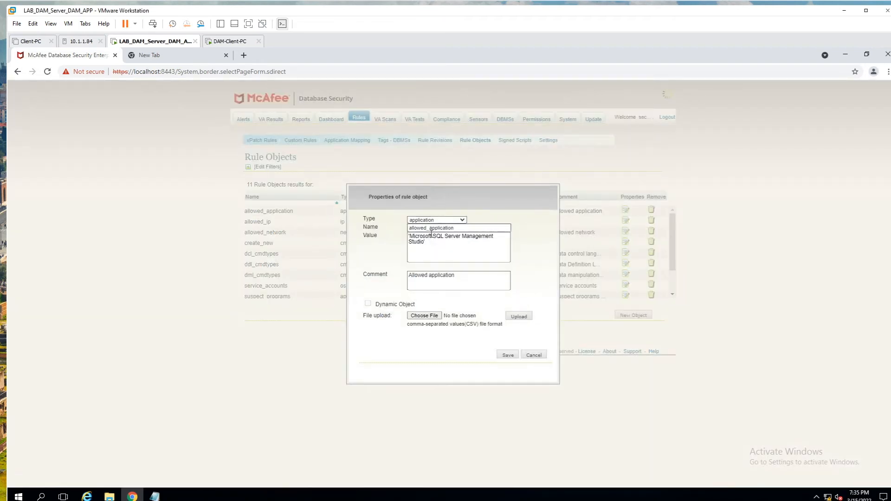
{"action": "triple_click", "coordinate": [409, 239]}
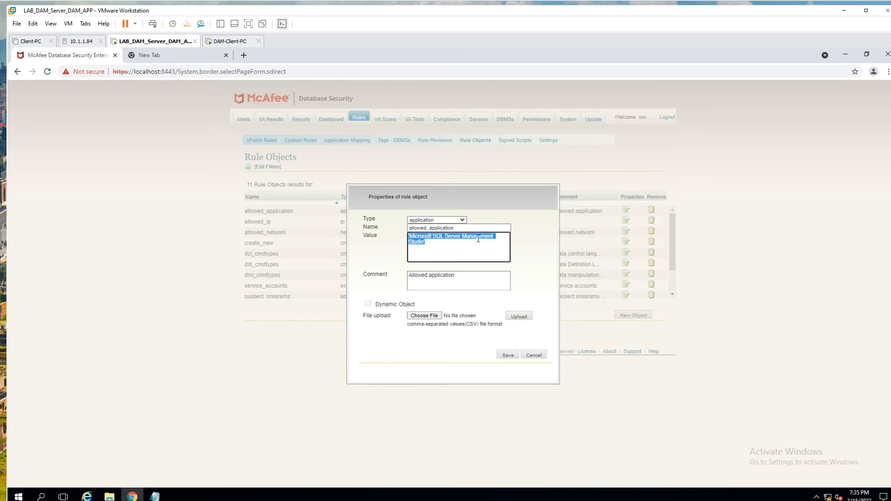
{"action": "left_click", "coordinate": [429, 246]}
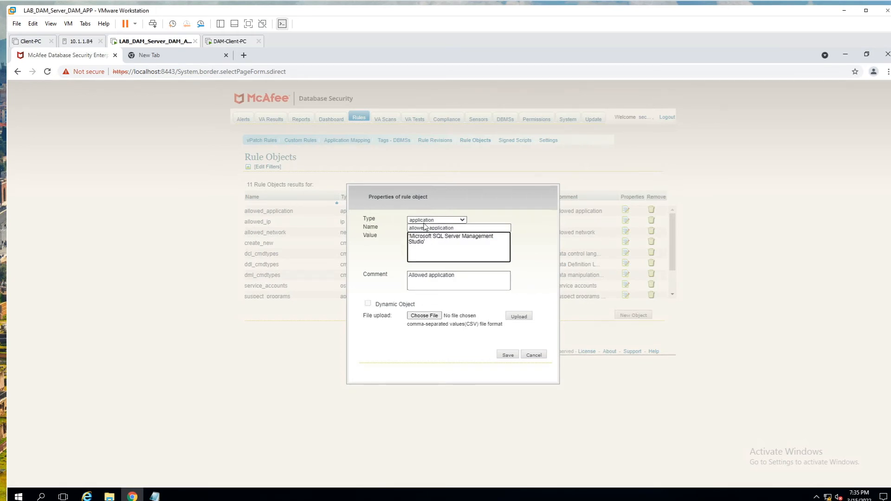
{"action": "left_click", "coordinate": [535, 355]}
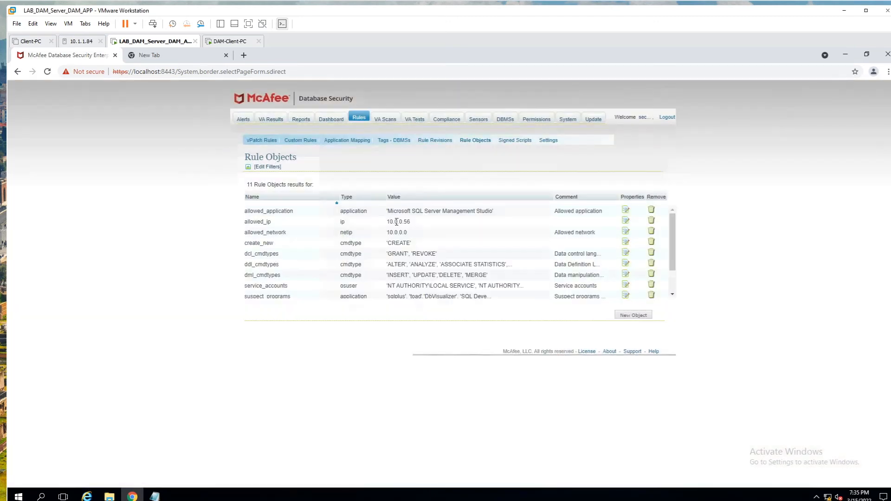
{"action": "left_click", "coordinate": [304, 142]}
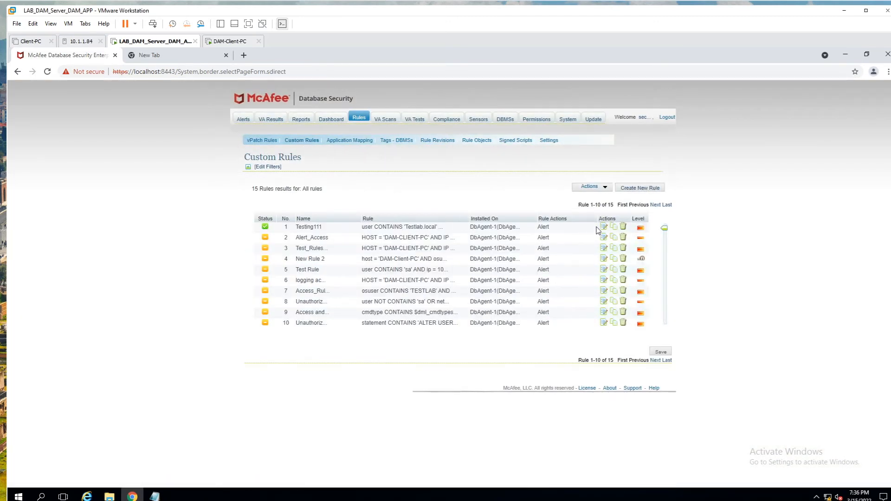
Edit the Testing111 rule's condition, replacing the $allowed_application value with 'Microsoft SQL Server Management Studio'
{"action": "left_click", "coordinate": [603, 227]}
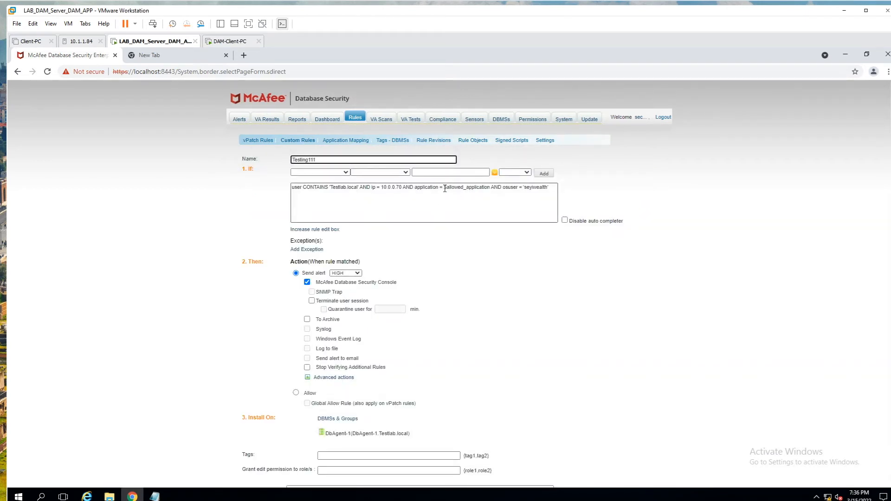
{"action": "left_click", "coordinate": [490, 188]}
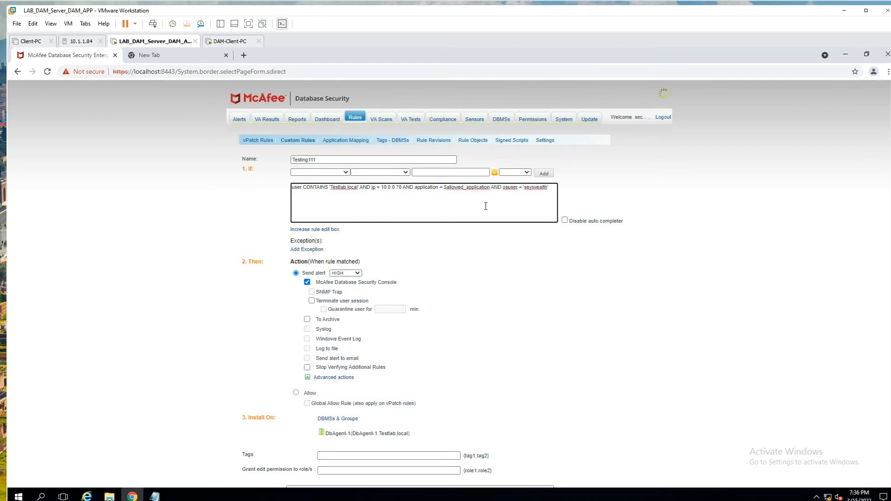
{"action": "key", "text": "BackSpace"}
{"action": "key", "text": "BackSpace"}
{"action": "key", "text": "BackSpace"}
{"action": "key", "text": "BackSpace"}
{"action": "key", "text": "BackSpace"}
{"action": "key", "text": "BackSpace"}
{"action": "key", "text": "BackSpace"}
{"action": "key", "text": "BackSpace"}
{"action": "key", "text": "BackSpace"}
{"action": "key", "text": "BackSpace"}
{"action": "key", "text": "BackSpace"}
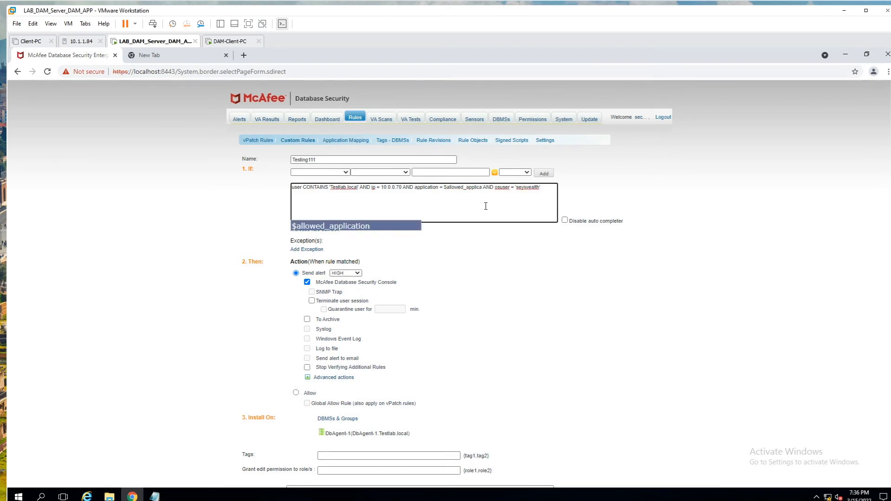
{"action": "key", "text": "BackSpace"}
{"action": "key", "text": "BackSpace"}
{"action": "key", "text": "BackSpace"}
{"action": "key", "text": "BackSpace"}
{"action": "key", "text": "BackSpace"}
{"action": "key", "text": "BackSpace"}
{"action": "key", "text": "BackSpace"}
{"action": "key", "text": "BackSpace"}
{"action": "key", "text": "BackSpace"}
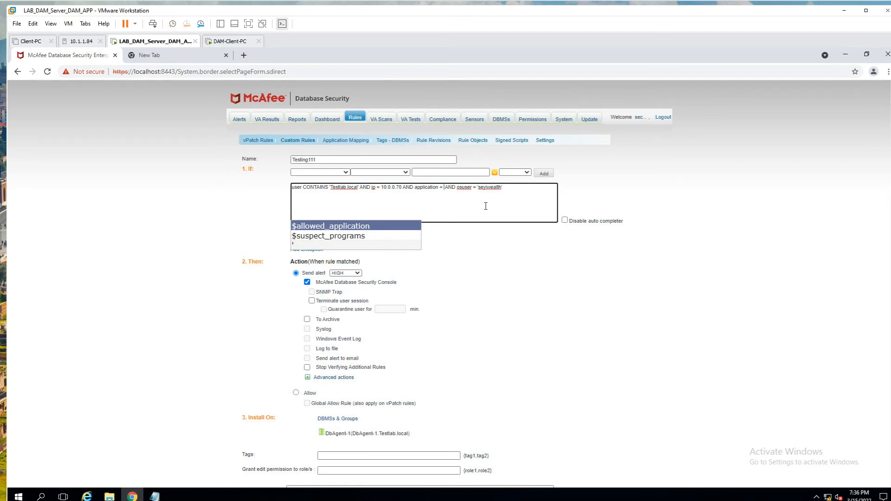
{"action": "type", "text": "'Mic"}
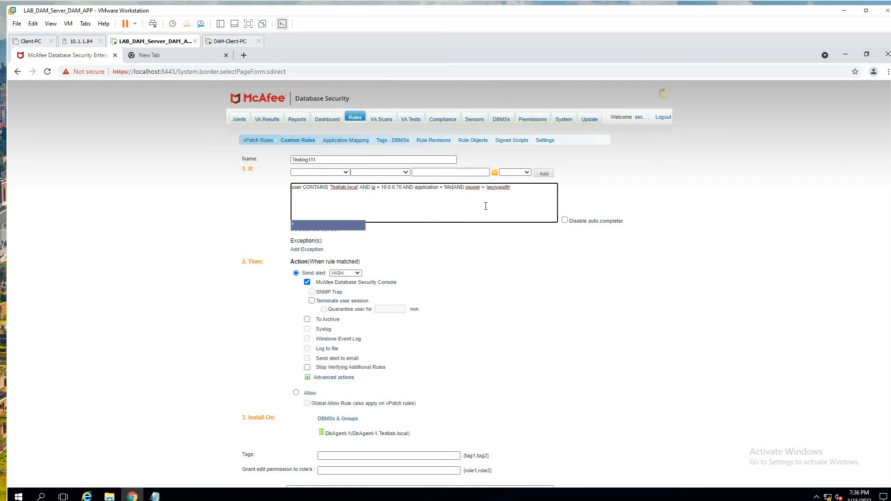
{"action": "type", "text": "rosod"}
{"action": "key", "text": "BackSpace"}
{"action": "type", "text": "ft"}
{"action": "type", "text": "L"}
{"action": "key", "text": "BackSpace"}
{"action": "key", "text": "BackSpace"}
{"action": "type", "text": "QL Server Mana"}
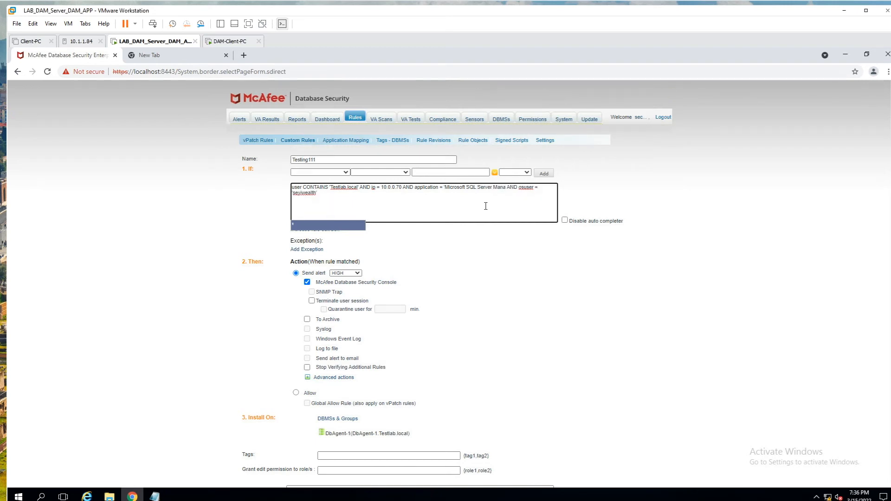
{"action": "type", "text": "gement Studio"}
{"action": "left_click", "coordinate": [426, 209]}
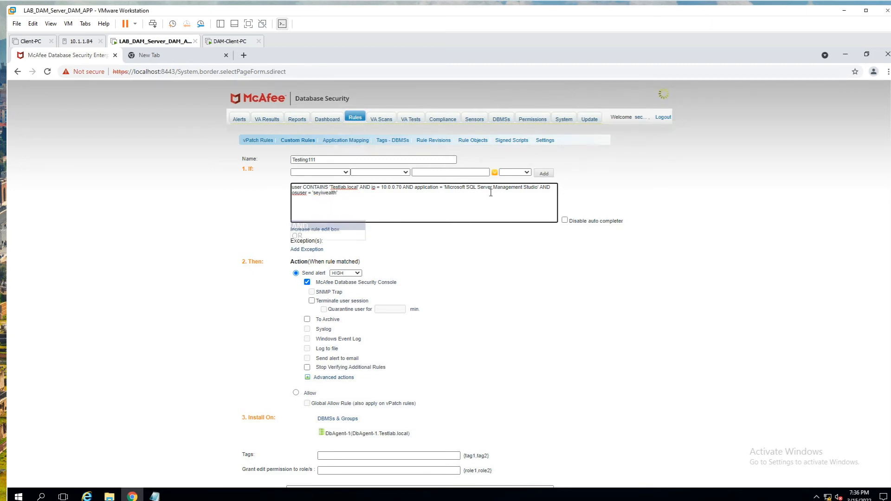
{"action": "left_click", "coordinate": [430, 209]}
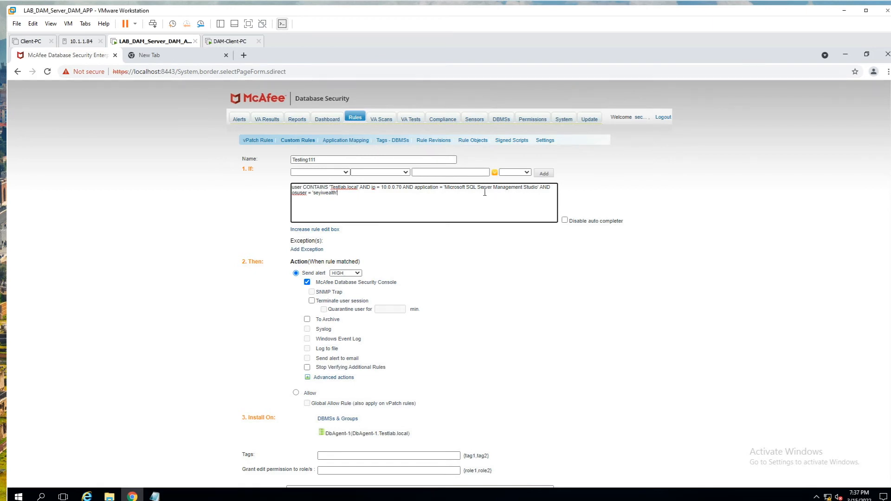
{"action": "scroll", "coordinate": [447, 258], "scroll_direction": "down", "scroll_amount": 2}
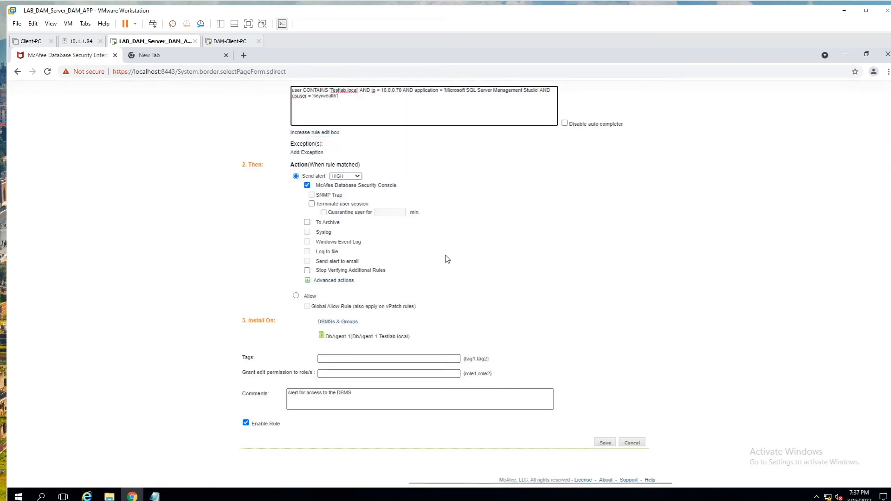
{"action": "scroll", "coordinate": [470, 281], "scroll_direction": "up", "scroll_amount": 2}
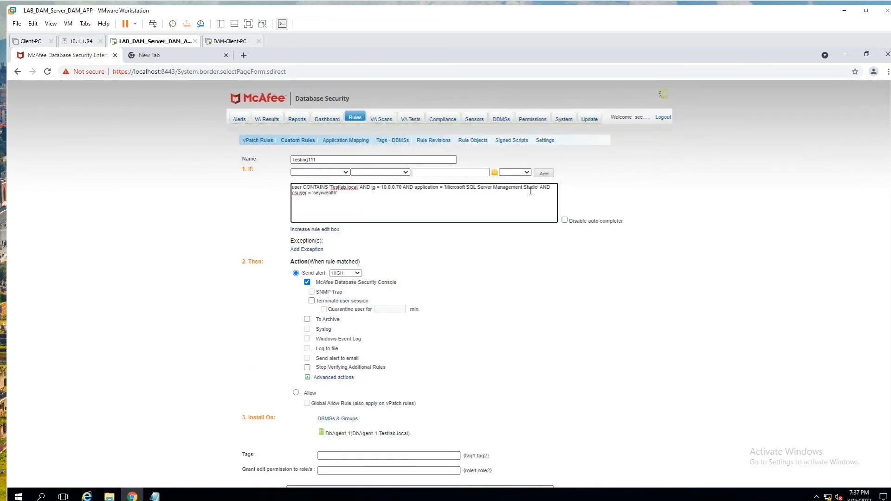
Set the application value in the Testing111 condition to the $allowed_application object and save the rule
{"action": "left_click_drag", "start_coordinate": [539, 187], "coordinate": [445, 184]}
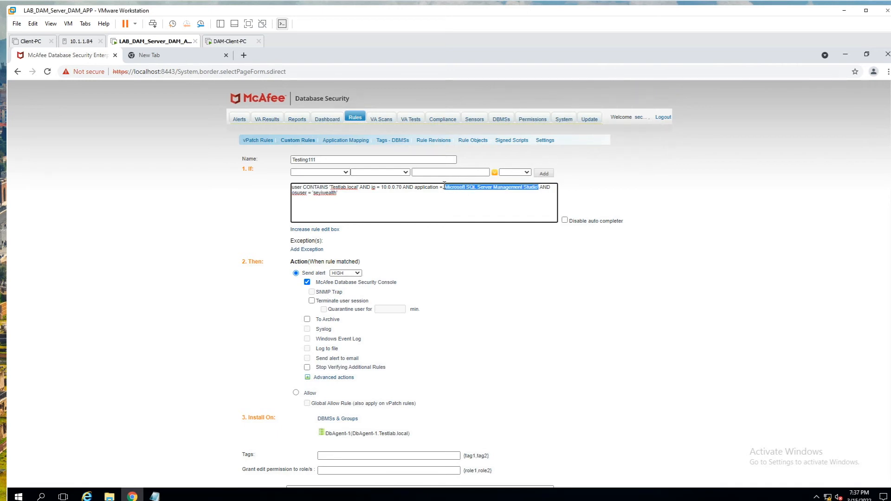
{"action": "key", "text": "BackSpace"}
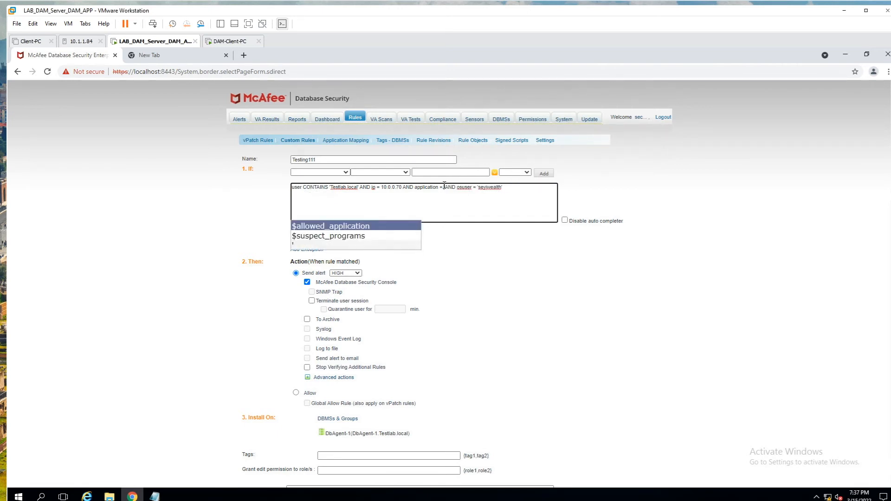
{"action": "left_click", "coordinate": [370, 232]}
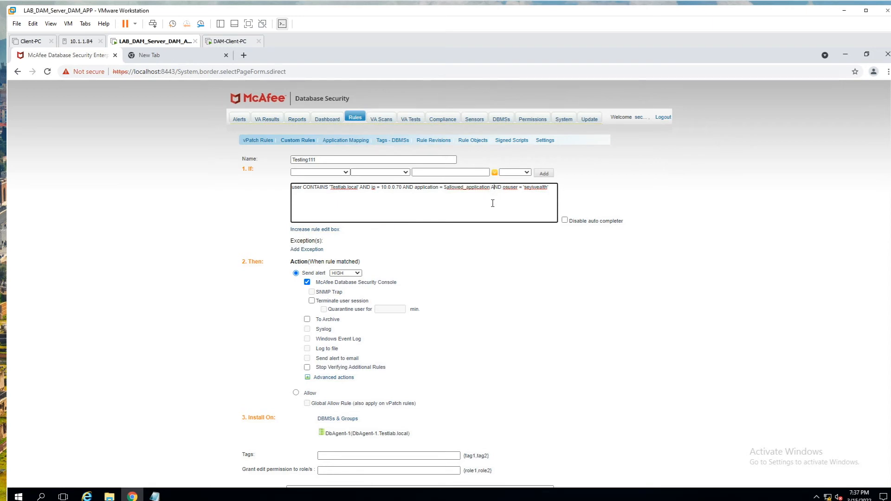
{"action": "scroll", "coordinate": [414, 284], "scroll_direction": "down", "scroll_amount": 3}
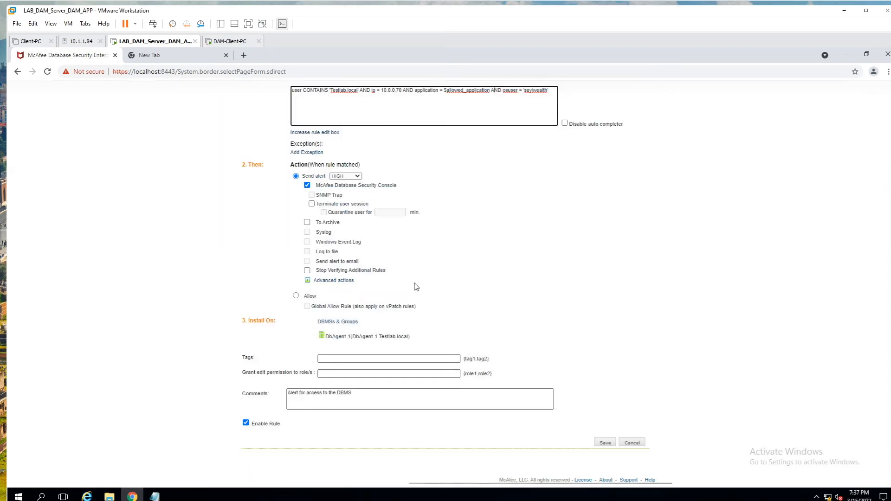
{"action": "left_click", "coordinate": [606, 443]}
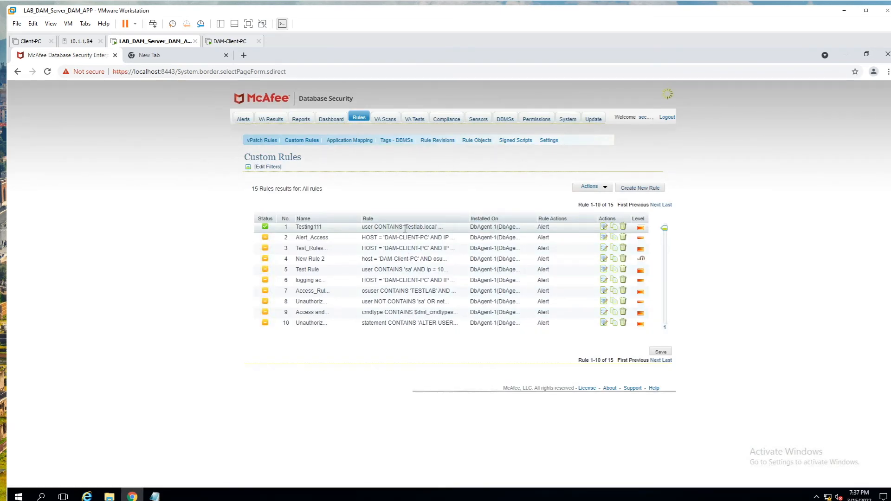
Switch to the DAM-Client-PC virtual machine, sign in to Windows with the account password and show the machine full screen
{"action": "left_click", "coordinate": [236, 42]}
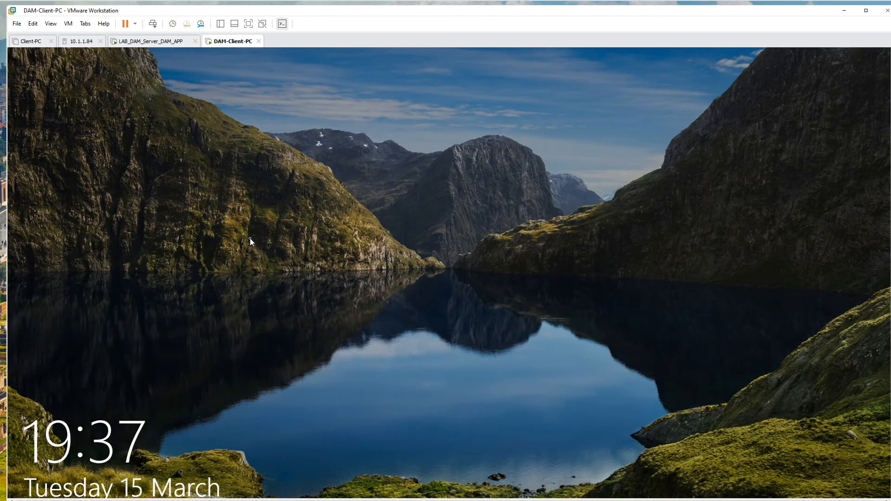
{"action": "left_click", "coordinate": [250, 241]}
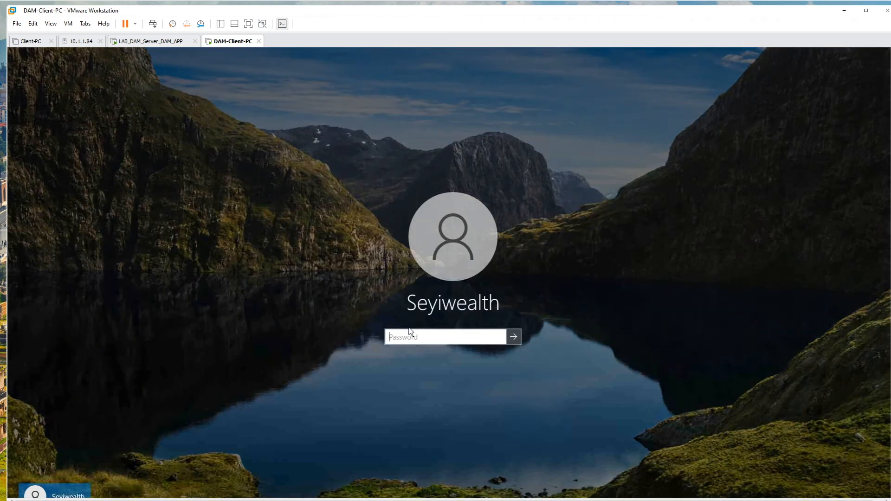
{"action": "type", "text": "•"}
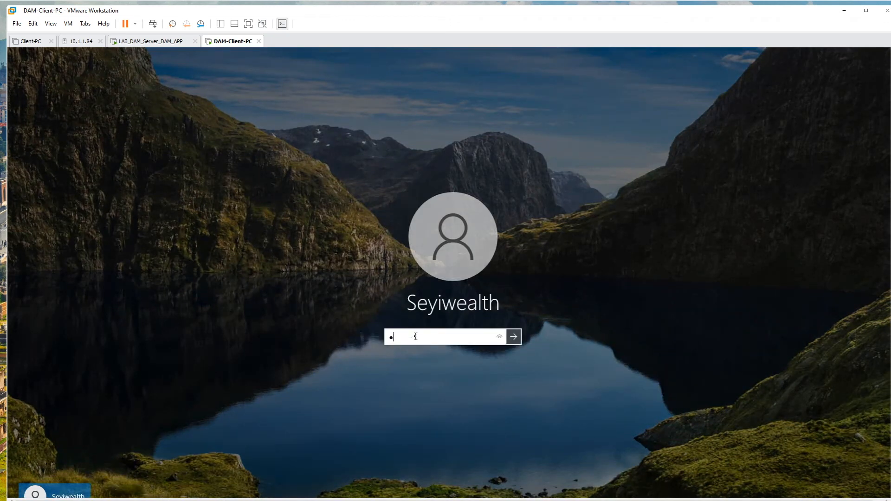
{"action": "type", "text": "•••••"}
{"action": "key", "text": "BackSpace"}
{"action": "key", "text": "BackSpace"}
{"action": "key", "text": "BackSpace"}
{"action": "key", "text": "BackSpace"}
{"action": "key", "text": "BackSpace"}
{"action": "key", "text": "BackSpace"}
{"action": "type", "text": "•••••••••••••"}
{"action": "key", "text": "Return"}
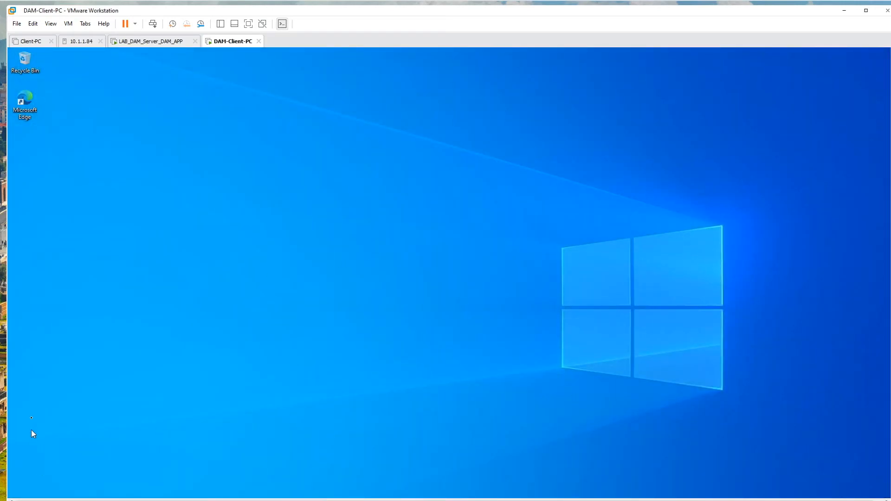
{"action": "left_click", "coordinate": [245, 26]}
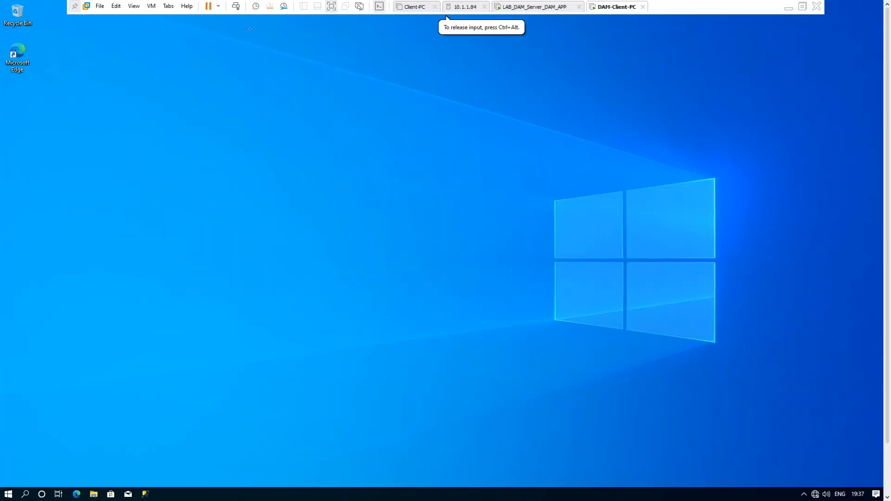
Run ipconfig in a Command Prompt and check the IPv4 address of the Ethernet1 adapter
{"action": "left_click", "coordinate": [9, 496]}
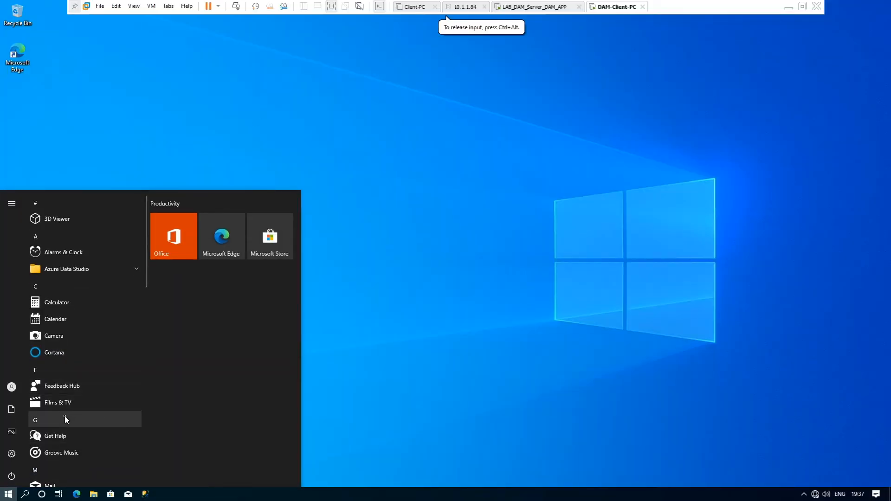
{"action": "key", "text": "super+r"}
{"action": "type", "text": "cmd"}
{"action": "key", "text": "Return"}
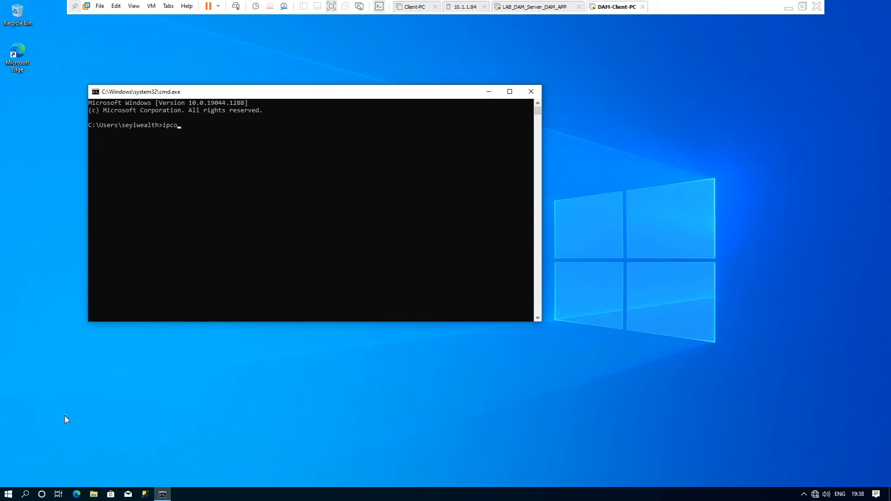
{"action": "key", "text": "Return"}
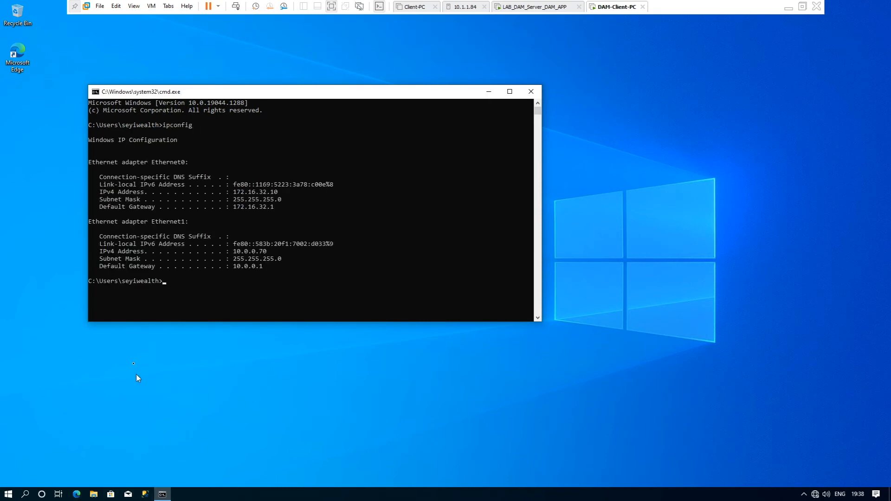
{"action": "left_click_drag", "start_coordinate": [268, 254], "coordinate": [234, 255]}
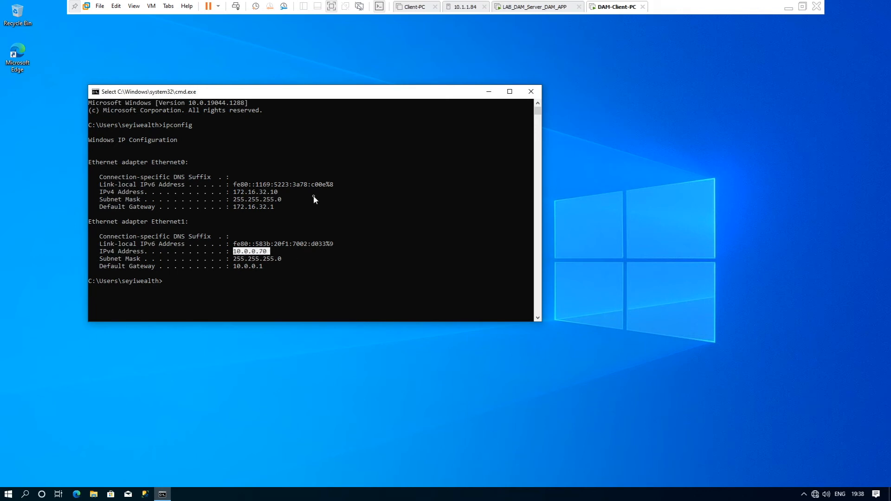
Switch to SQL Server Management Studio, connect to DbAgent-1 with Windows Authentication and expand its databases
{"action": "left_click", "coordinate": [145, 495]}
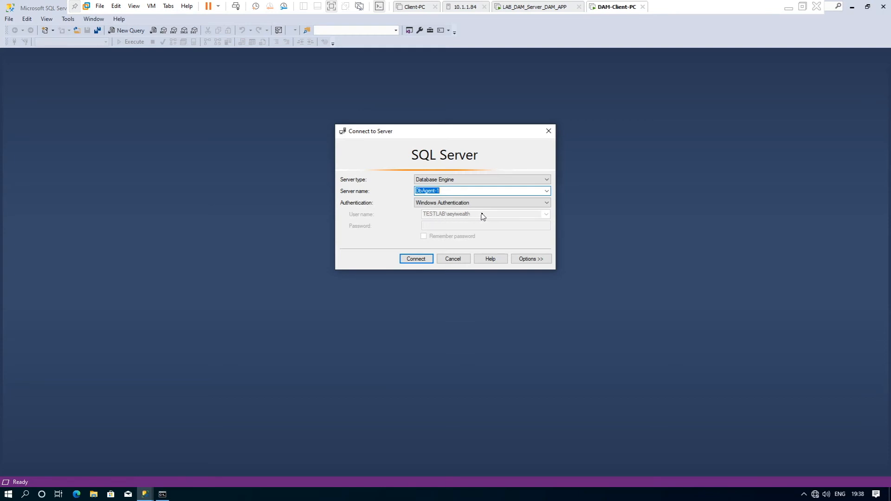
{"action": "left_click", "coordinate": [422, 263]}
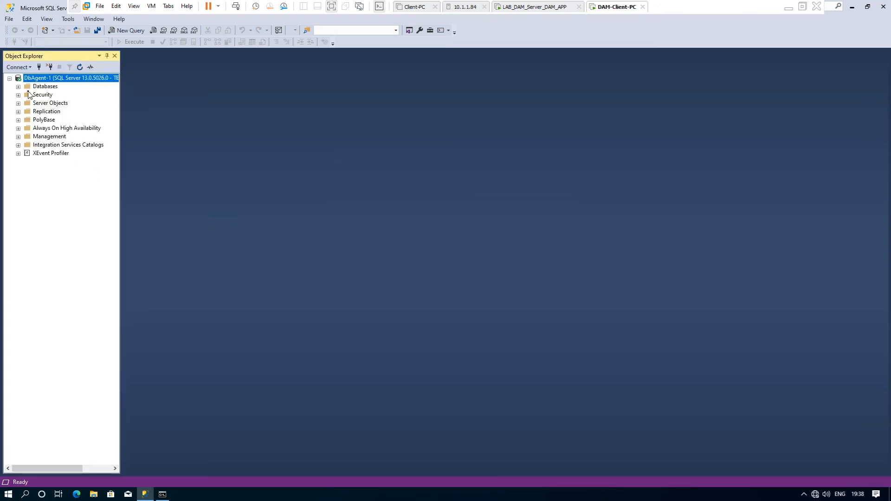
{"action": "left_click", "coordinate": [18, 87]}
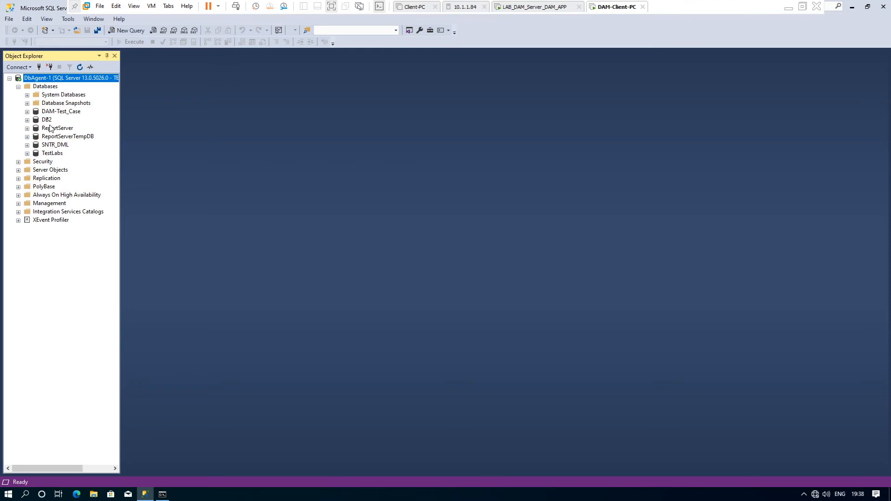
Try twice to create a database named test111_DB on DbAgent-1, then dismiss the New Database dialog
{"action": "left_click", "coordinate": [45, 88]}
{"action": "right_click", "coordinate": [45, 89]}
{"action": "left_click", "coordinate": [88, 92]}
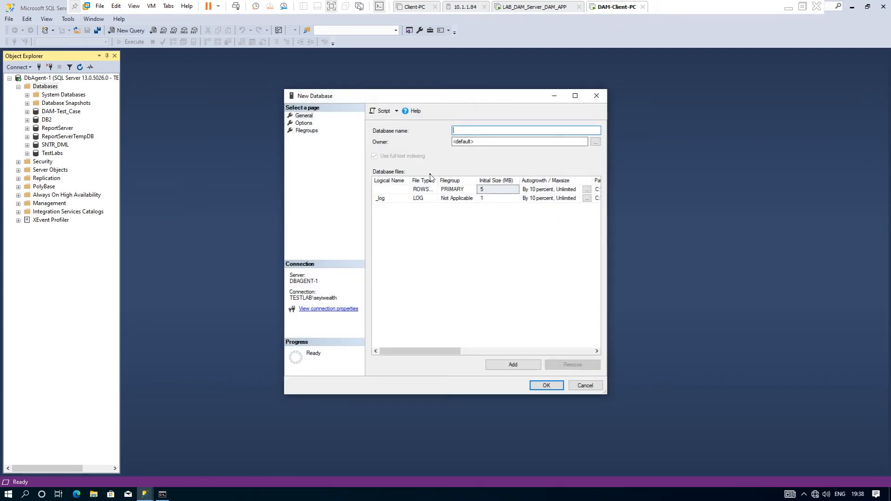
{"action": "type", "text": "test111_DB"}
{"action": "left_click", "coordinate": [552, 392]}
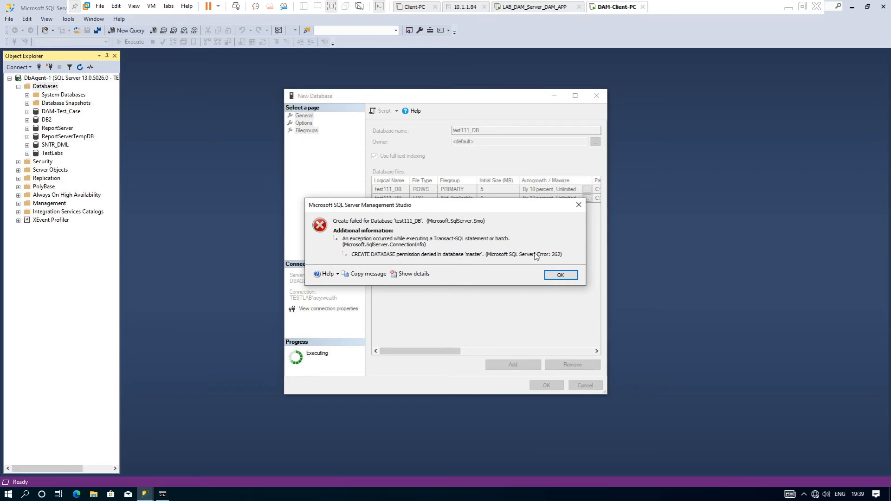
{"action": "left_click", "coordinate": [560, 276]}
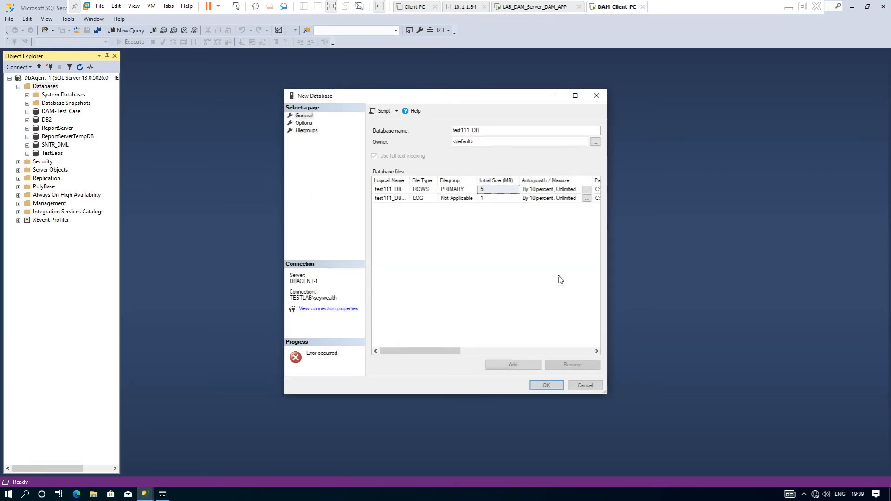
{"action": "left_click", "coordinate": [553, 389]}
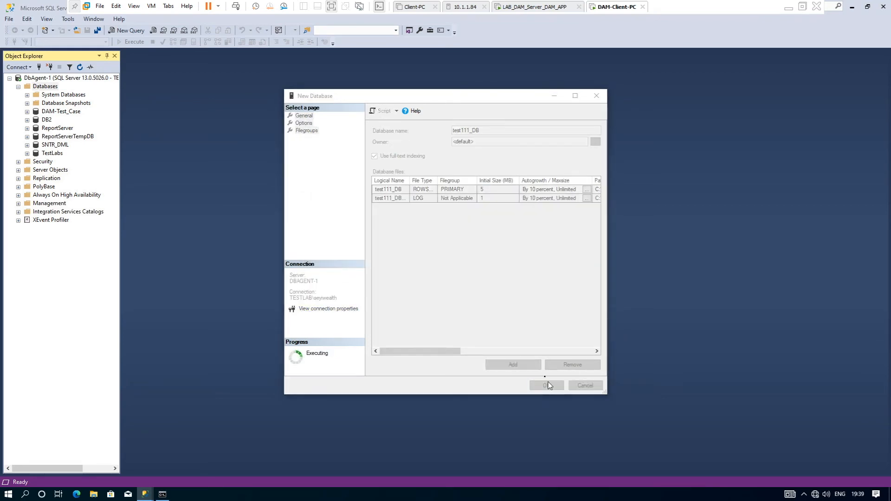
{"action": "left_click", "coordinate": [558, 275]}
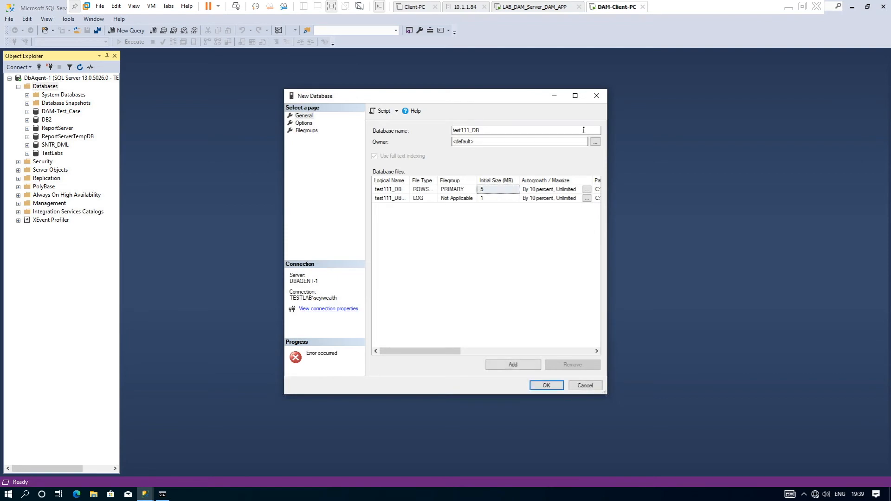
{"action": "left_click", "coordinate": [584, 386]}
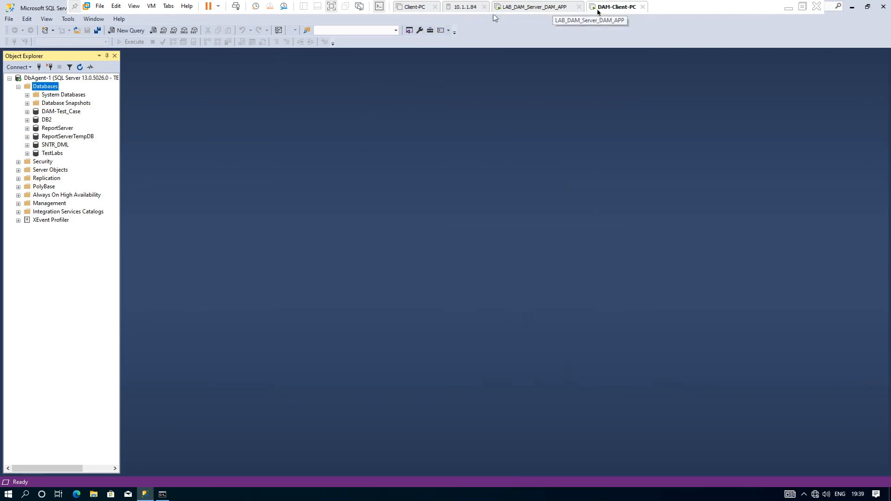
Switch back to the LAB_DAM_Server_DAM_APP machine and open the Alerts page to check unresolved alerts from the last 10 minutes
{"action": "left_click", "coordinate": [534, 9]}
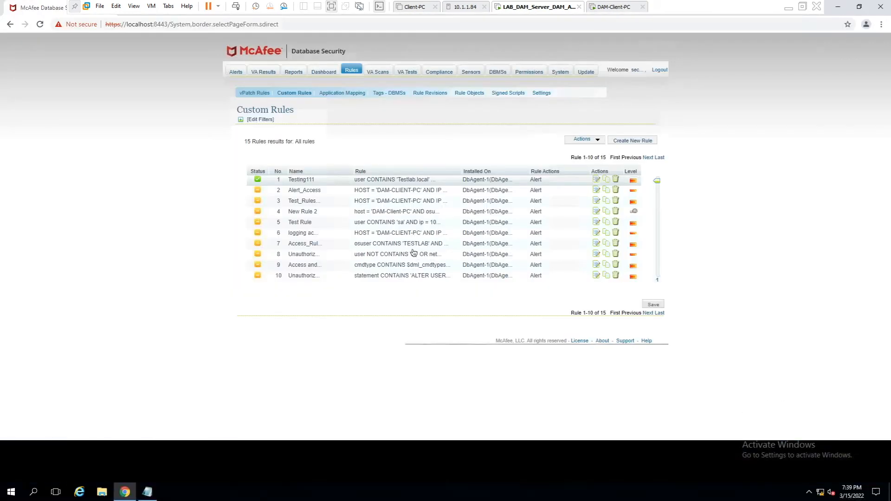
{"action": "left_click", "coordinate": [291, 94]}
{"action": "left_click", "coordinate": [236, 73]}
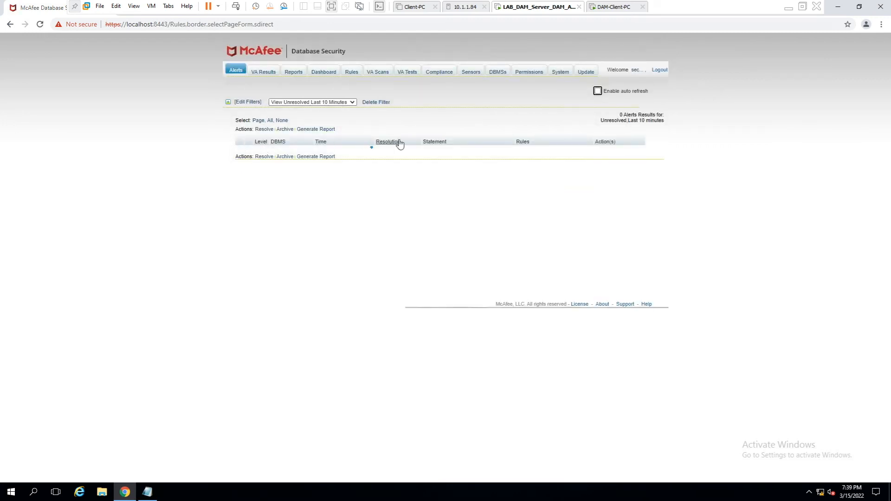
Enable auto refresh for the alerts, clear the time filter and show the last page of all alerts
{"action": "left_click", "coordinate": [598, 91]}
{"action": "left_click", "coordinate": [352, 102]}
{"action": "left_click", "coordinate": [319, 115]}
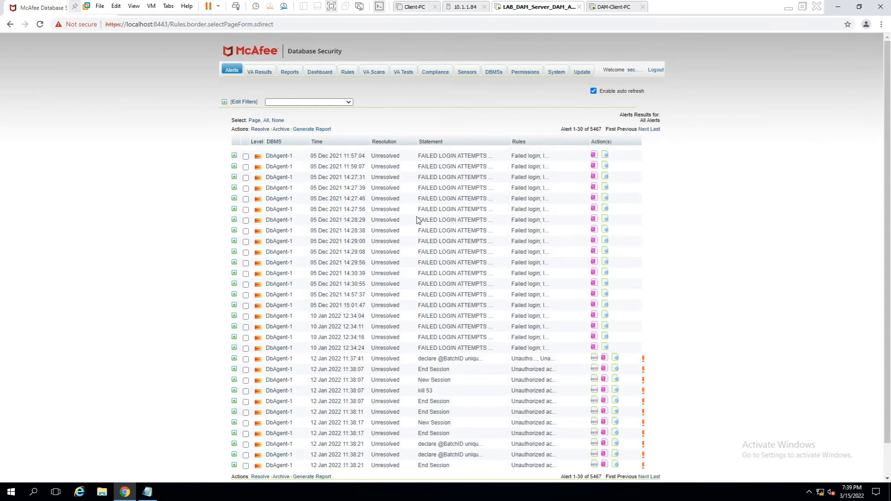
{"action": "scroll", "coordinate": [418, 221], "scroll_direction": "down", "scroll_amount": 2}
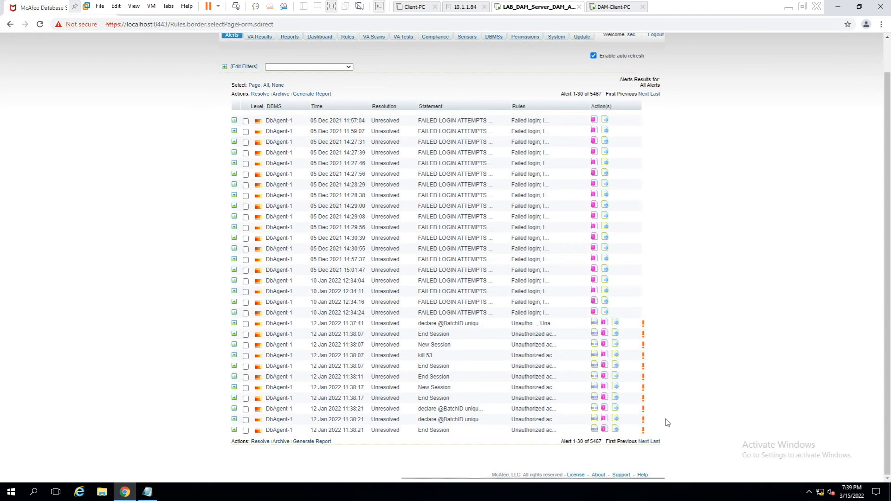
{"action": "left_click", "coordinate": [655, 442]}
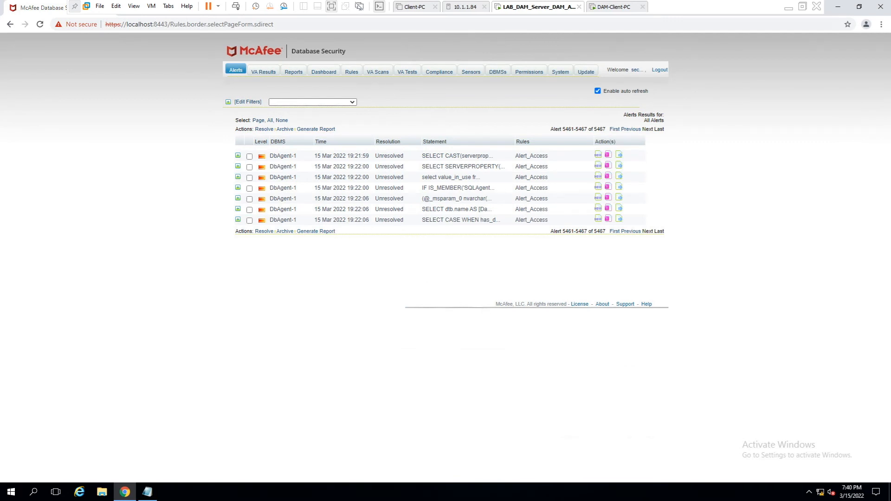
Return to the first alerts page and filter for unresolved alerts from the last 10 minutes
{"action": "left_click", "coordinate": [614, 130]}
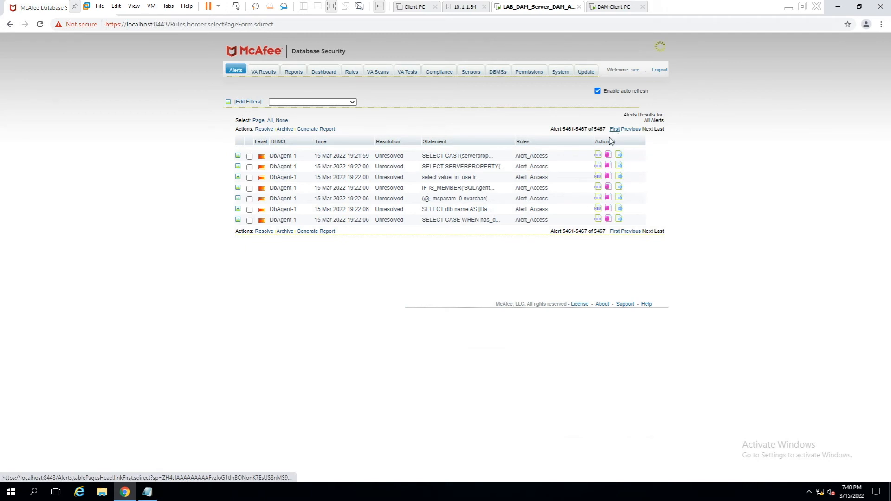
{"action": "left_click", "coordinate": [342, 104]}
{"action": "left_click", "coordinate": [329, 116]}
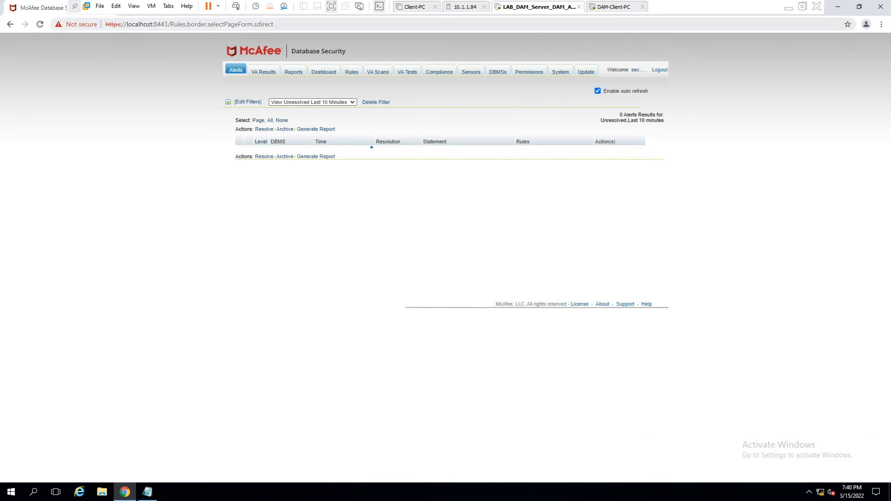
Switch to the DAM-Client-PC machine, disconnect SQL Server Management Studio from DbAgent-1 and close the application
{"action": "left_click", "coordinate": [616, 8]}
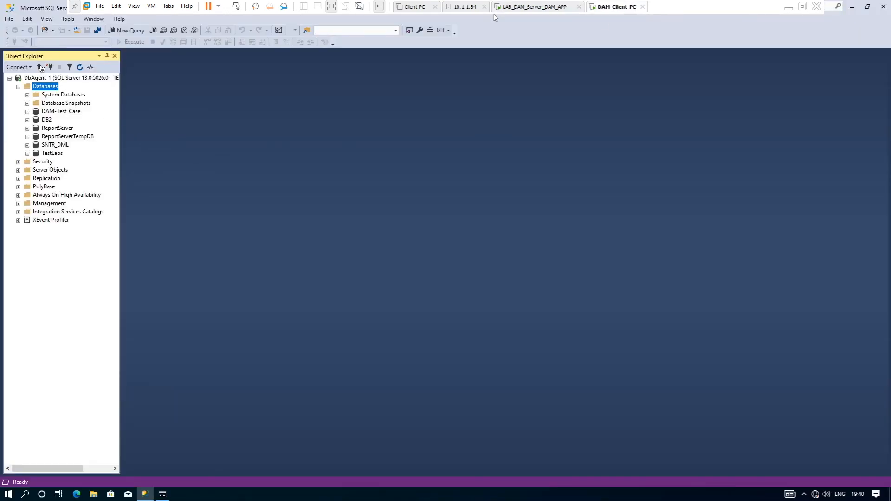
{"action": "left_click", "coordinate": [446, 16]}
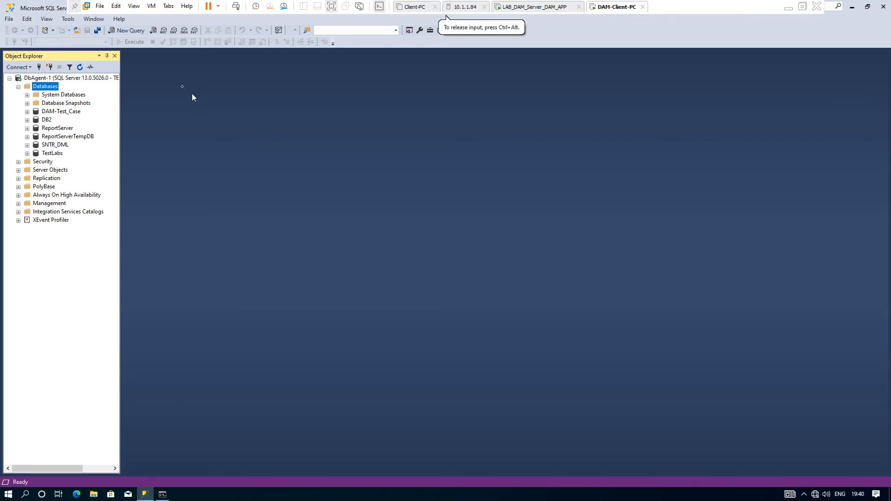
{"action": "left_click", "coordinate": [50, 67]}
{"action": "left_click", "coordinate": [50, 68]}
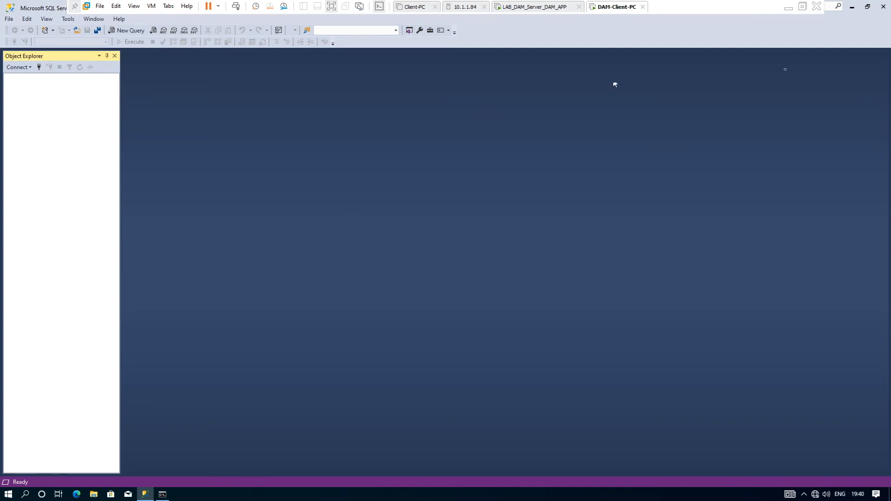
{"action": "left_click", "coordinate": [881, 7]}
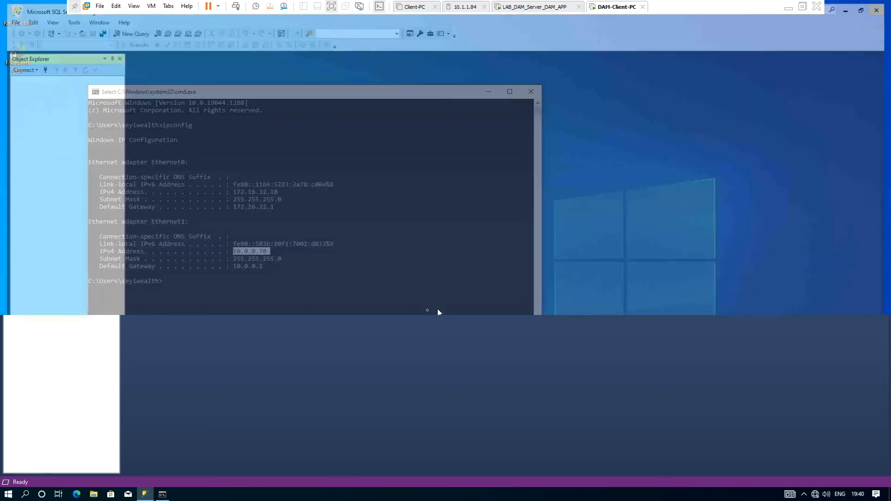
Reopen SQL Server Management Studio, connect to DbAgent-1 with Windows Authentication and select its Databases folder
{"action": "left_click", "coordinate": [145, 495]}
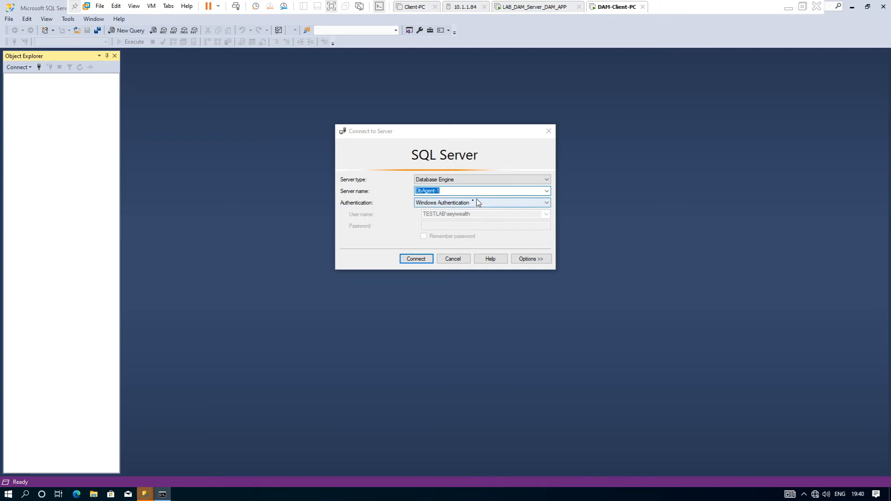
{"action": "left_click", "coordinate": [416, 265]}
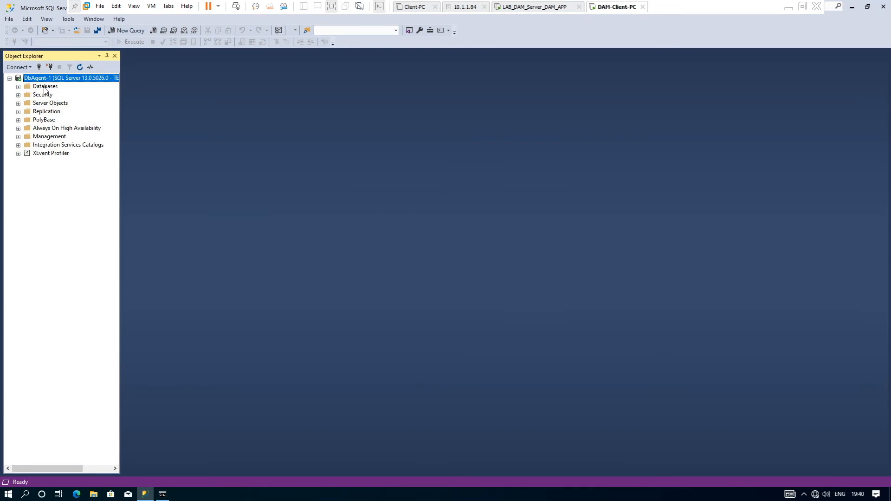
{"action": "left_click", "coordinate": [45, 87]}
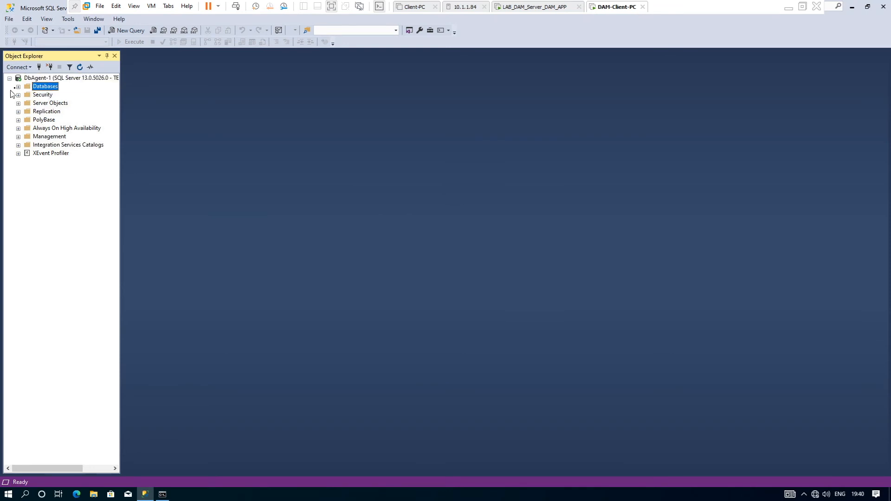
Switch back to the LAB_DAM_Server_DAM_APP machine and check the last page of all alerts without a filter
{"action": "left_click", "coordinate": [511, 9]}
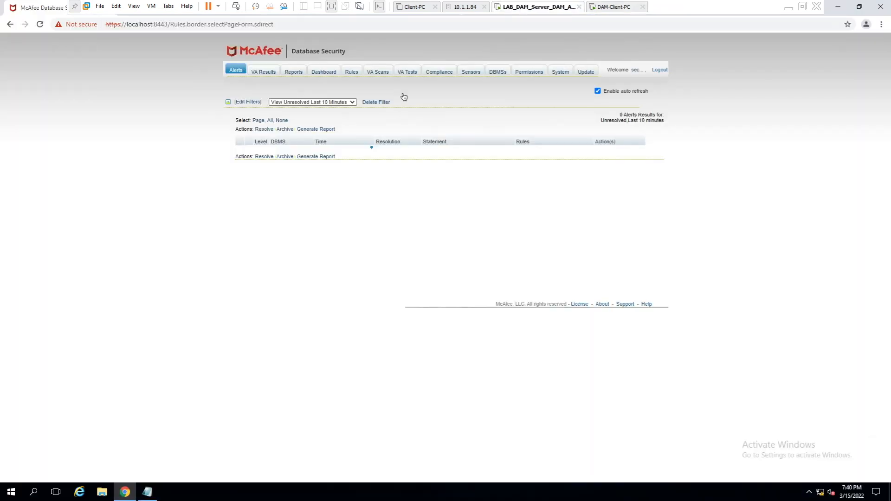
{"action": "left_click", "coordinate": [353, 102]}
{"action": "left_click", "coordinate": [329, 114]}
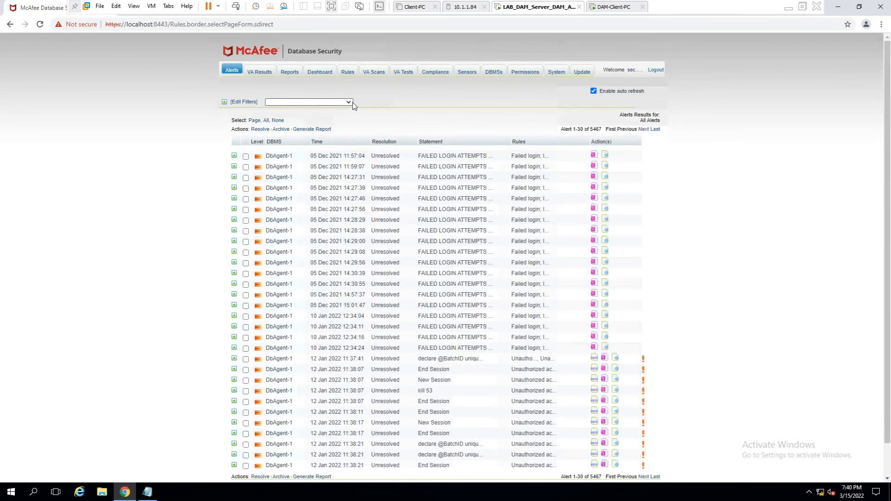
{"action": "left_click", "coordinate": [656, 129]}
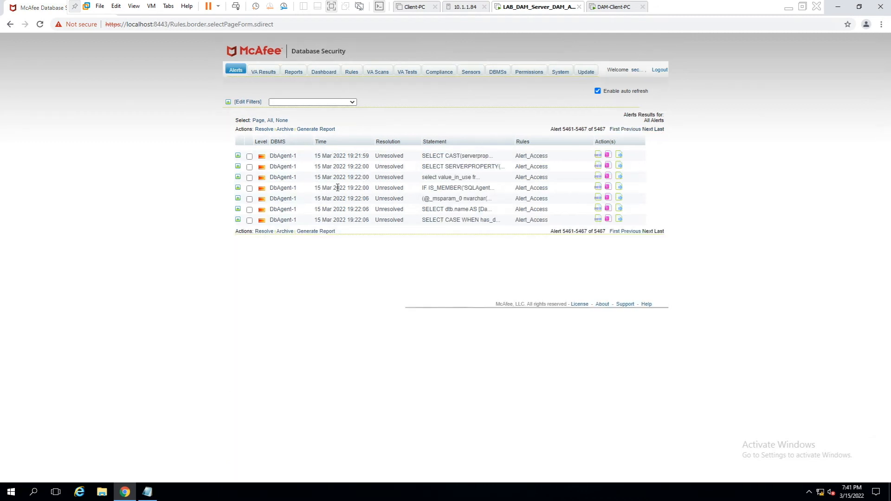
Filter the alerts to View Unresolved Last 10 Minutes and reload the page to check for new entries
{"action": "left_click", "coordinate": [319, 102]}
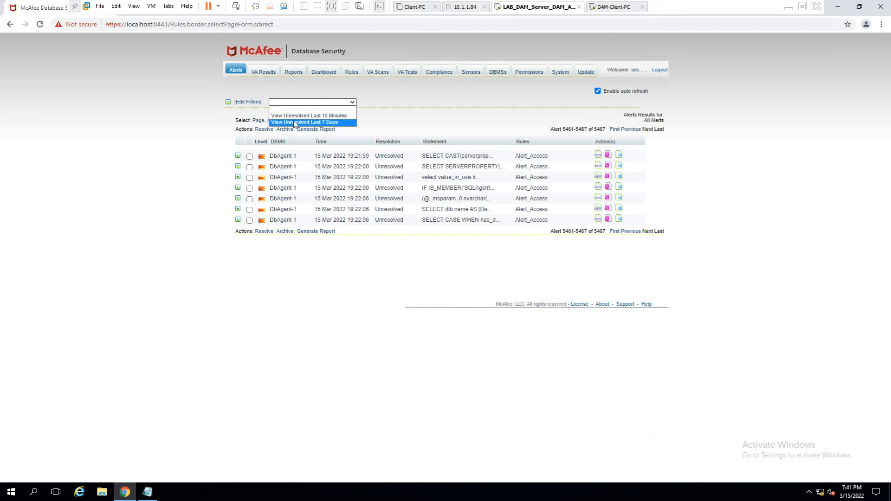
{"action": "left_click", "coordinate": [298, 116]}
{"action": "left_click", "coordinate": [348, 104]}
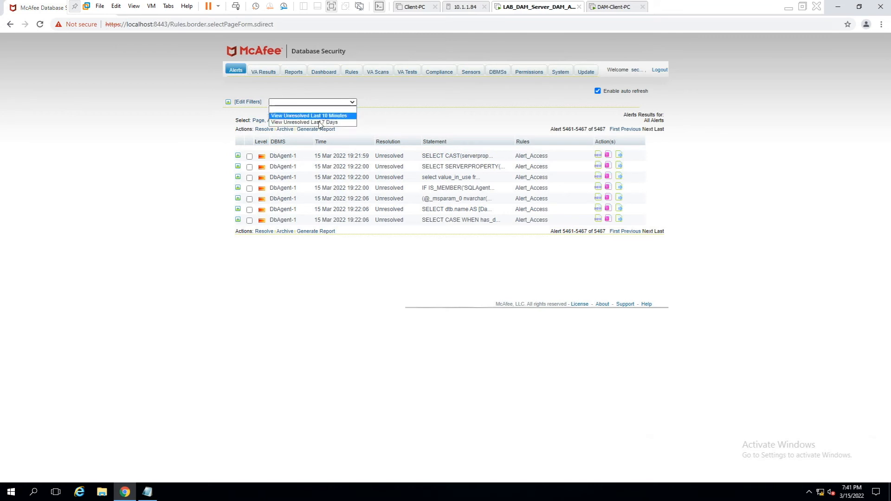
{"action": "left_click", "coordinate": [304, 117]}
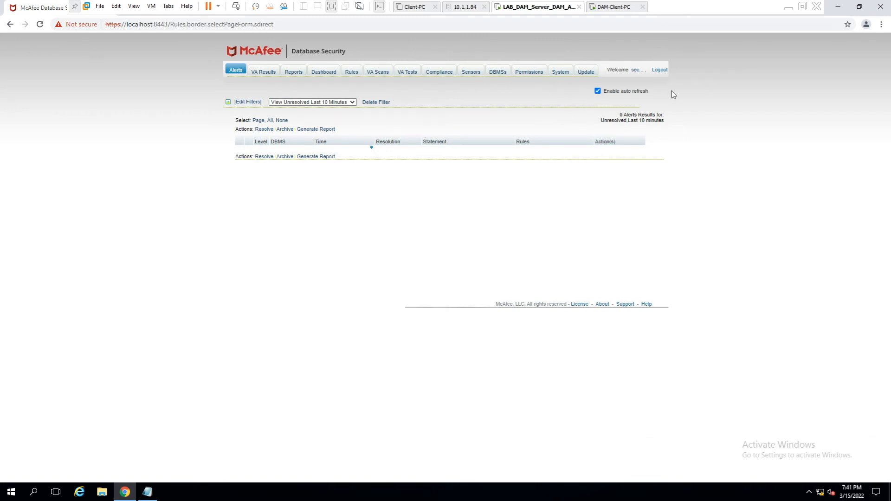
{"action": "left_click", "coordinate": [40, 24]}
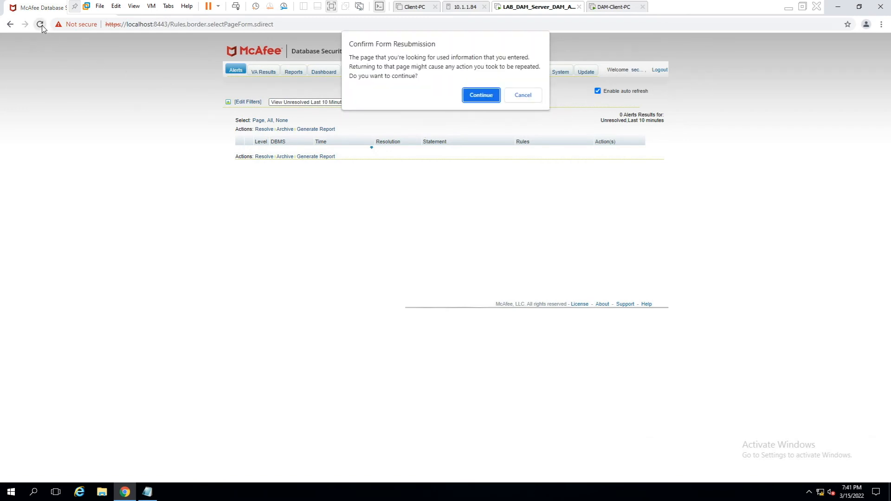
{"action": "left_click", "coordinate": [481, 95]}
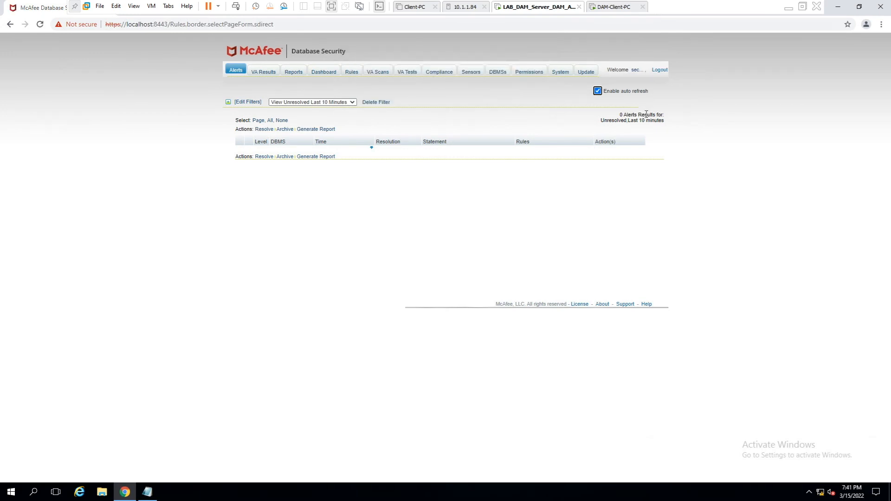
Show the Application Mapping access info for DbAgent-1 and examine the DAM-CLIENT-PC entry that uses the .Net SqlClient module
{"action": "left_click", "coordinate": [352, 75]}
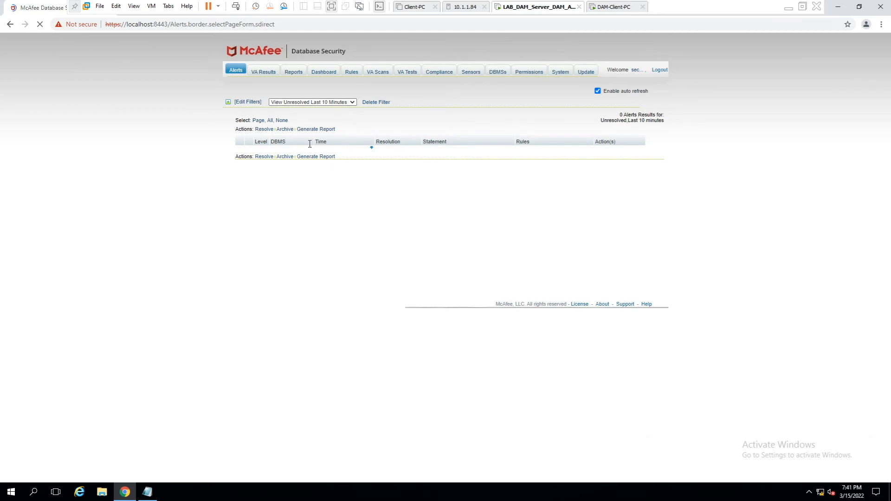
{"action": "left_click", "coordinate": [342, 93]}
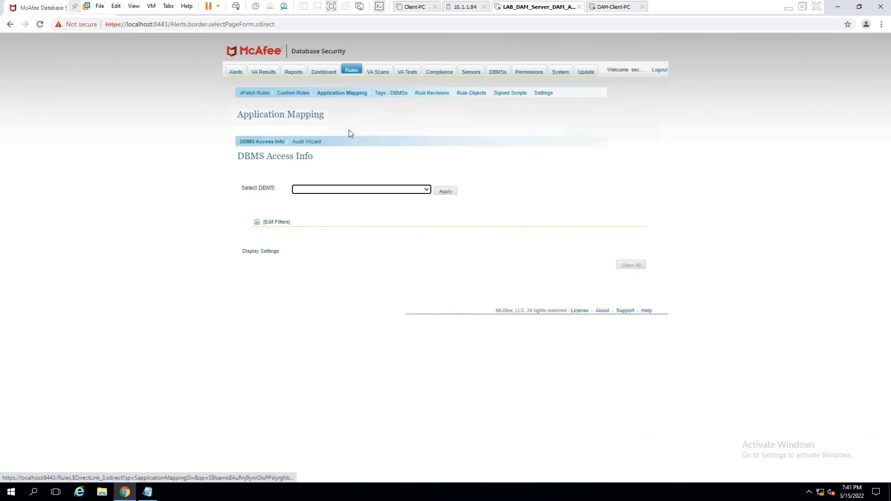
{"action": "left_click", "coordinate": [427, 189]}
{"action": "left_click", "coordinate": [417, 203]}
{"action": "left_click", "coordinate": [445, 192]}
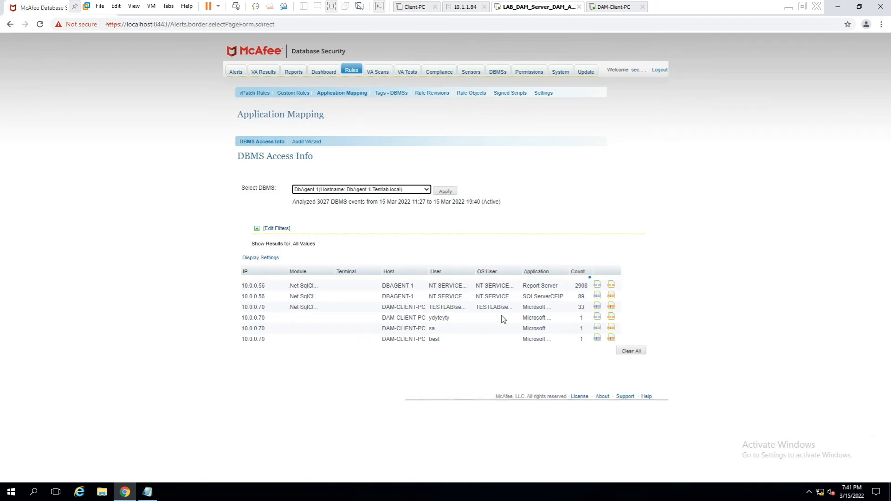
{"action": "left_click", "coordinate": [501, 310]}
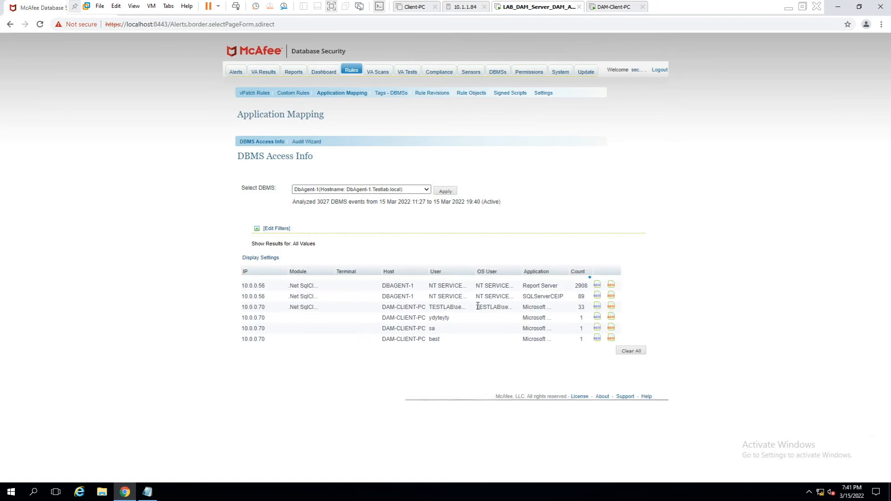
{"action": "left_click_drag", "start_coordinate": [554, 309], "coordinate": [285, 315]}
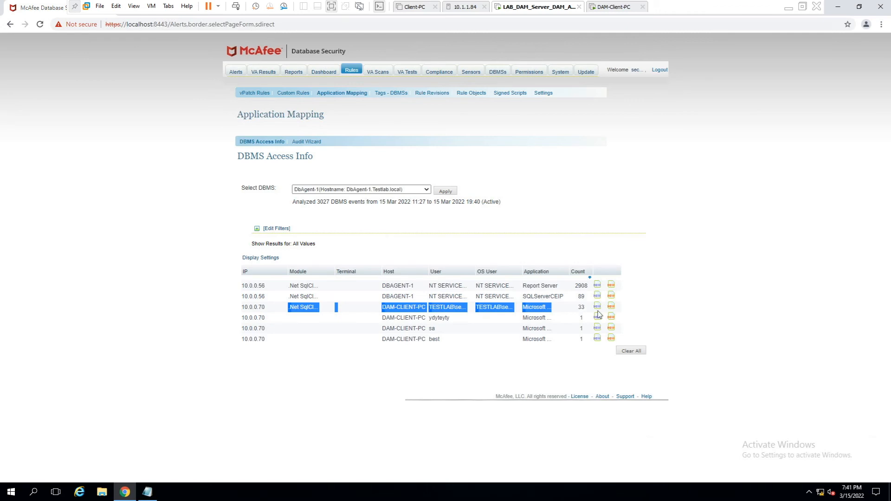
{"action": "left_click", "coordinate": [483, 364]}
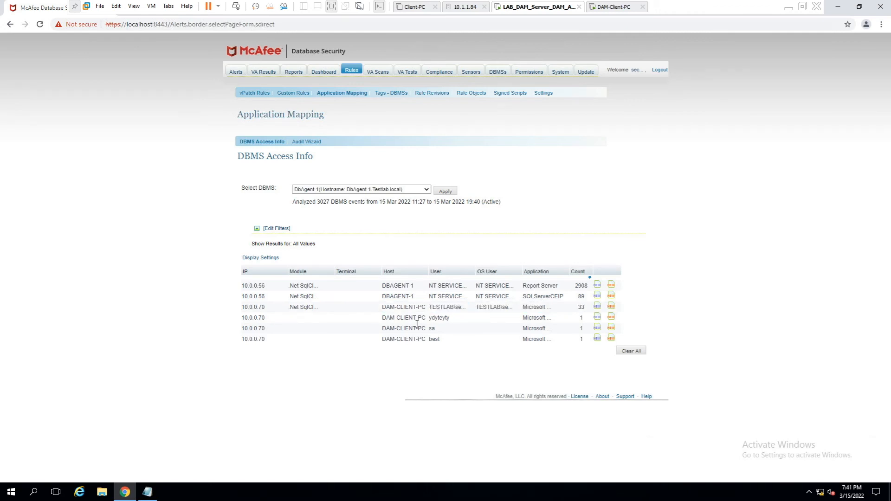
Create an alert rule from the DAM-CLIENT-PC entry with the .Net SqlClient module, name it Alert2_Access and save it
{"action": "left_click", "coordinate": [611, 309]}
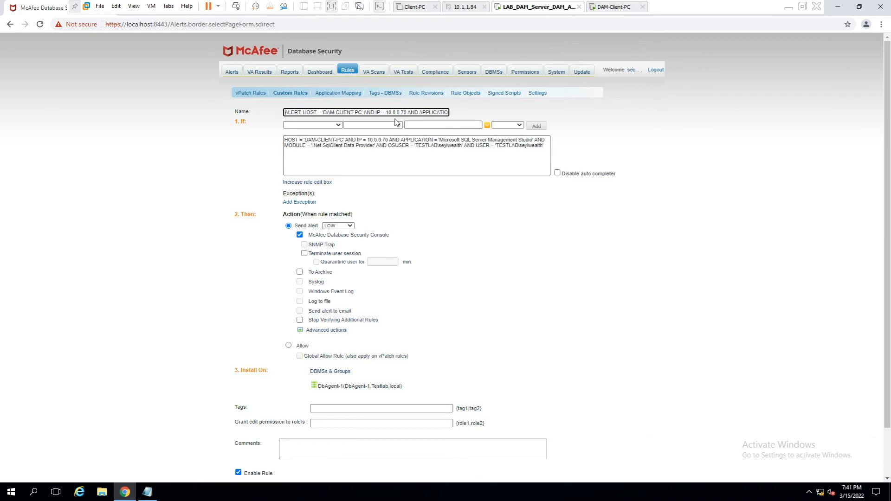
{"action": "left_click_drag", "start_coordinate": [285, 112], "coordinate": [464, 114]}
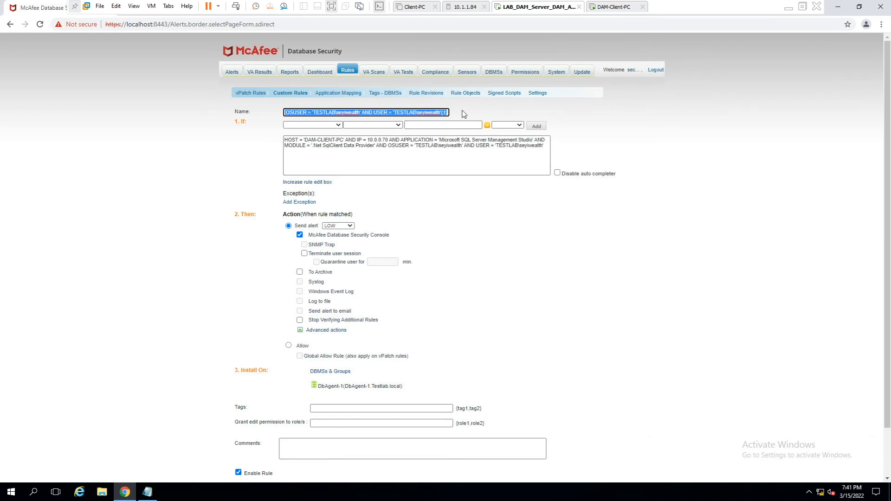
{"action": "key", "text": "BackSpace"}
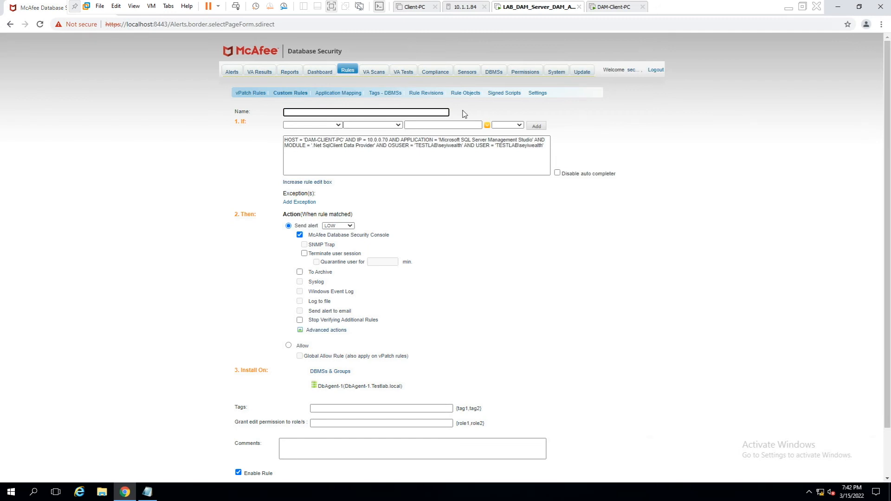
{"action": "type", "text": "Alet"}
{"action": "key", "text": "BackSpace"}
{"action": "type", "text": "tr"}
{"action": "key", "text": "BackSpace"}
{"action": "key", "text": "BackSpace"}
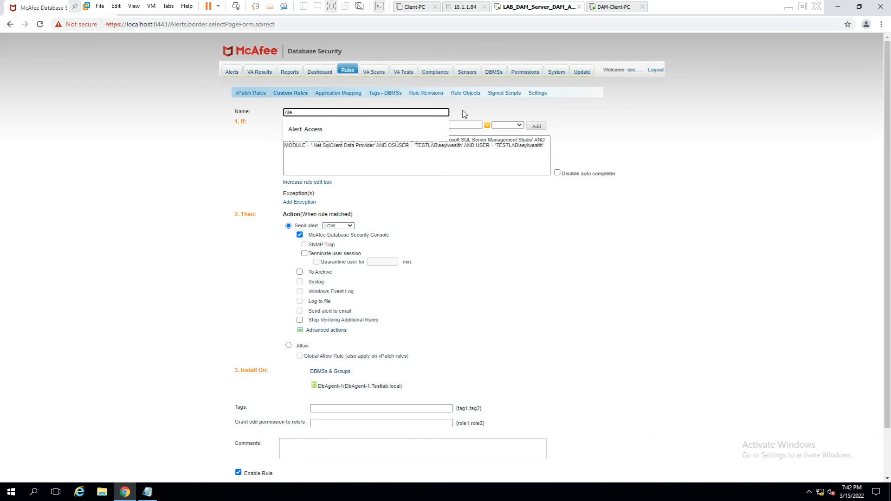
{"action": "type", "text": "rt2_Access"}
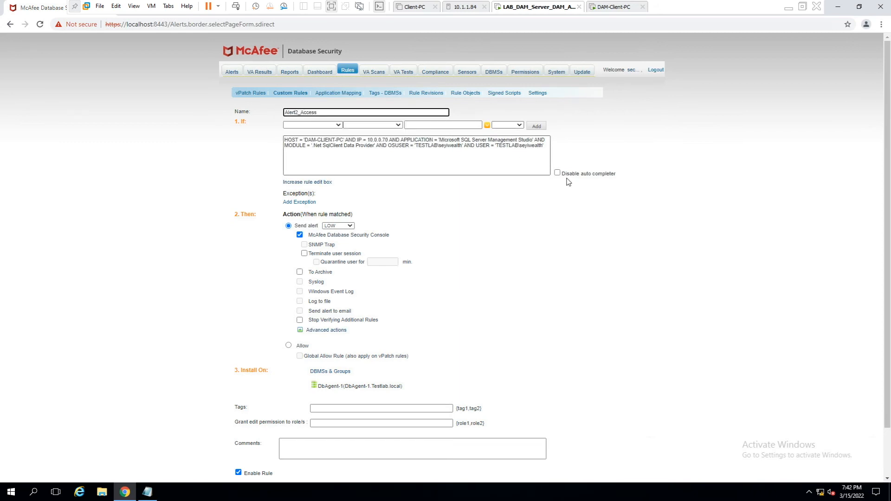
{"action": "scroll", "coordinate": [532, 269], "scroll_direction": "down", "scroll_amount": 2}
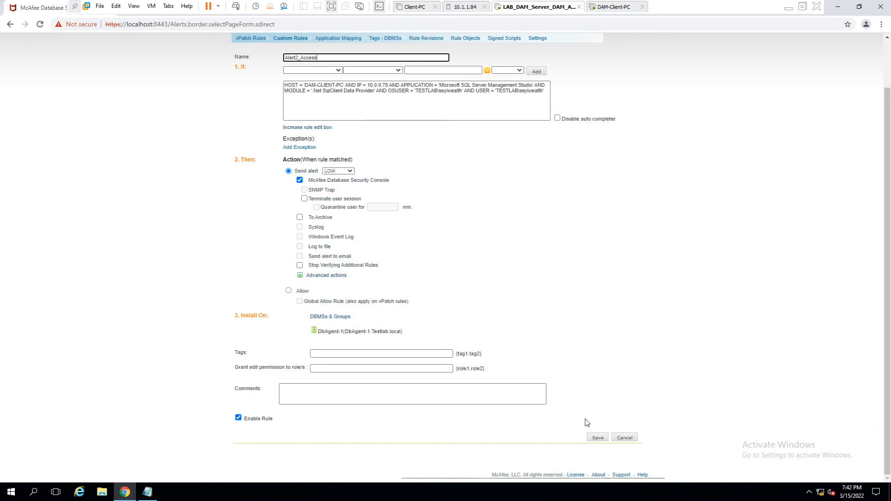
{"action": "left_click", "coordinate": [596, 438]}
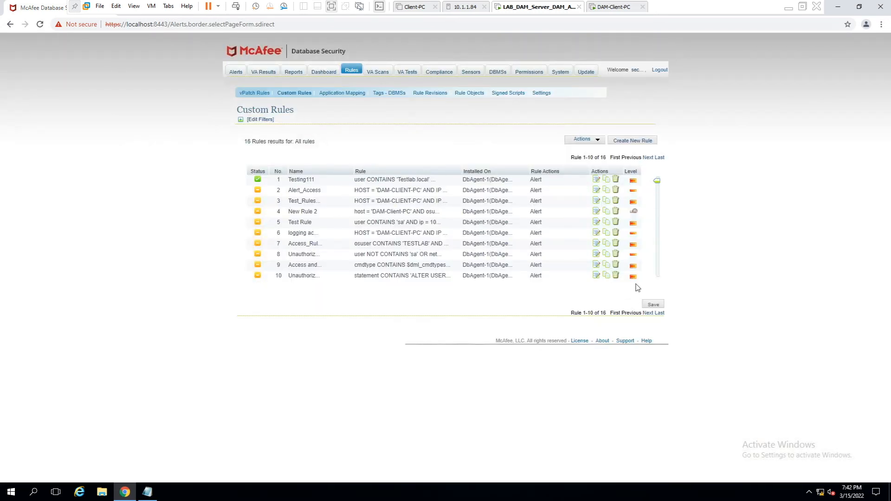
Edit the Alert2_Access custom rule, set its alert level to NOTICE and save the rule
{"action": "left_click", "coordinate": [659, 315]}
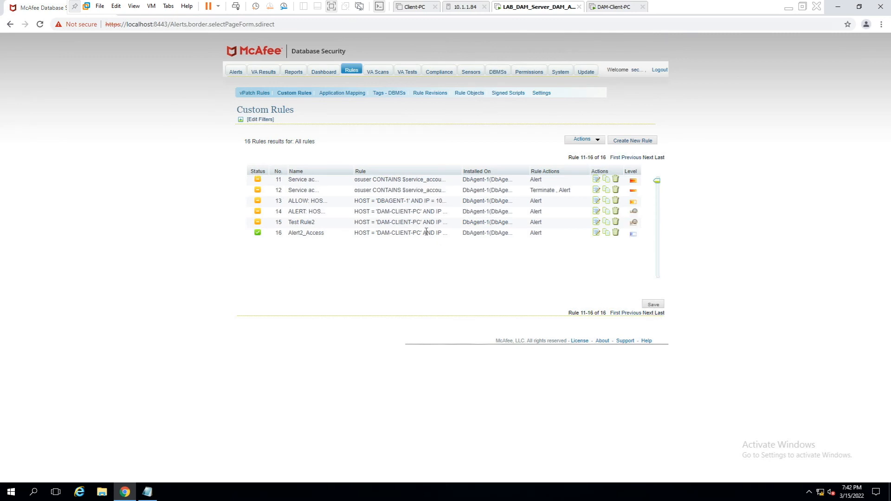
{"action": "left_click", "coordinate": [596, 233]}
{"action": "left_click", "coordinate": [348, 227]}
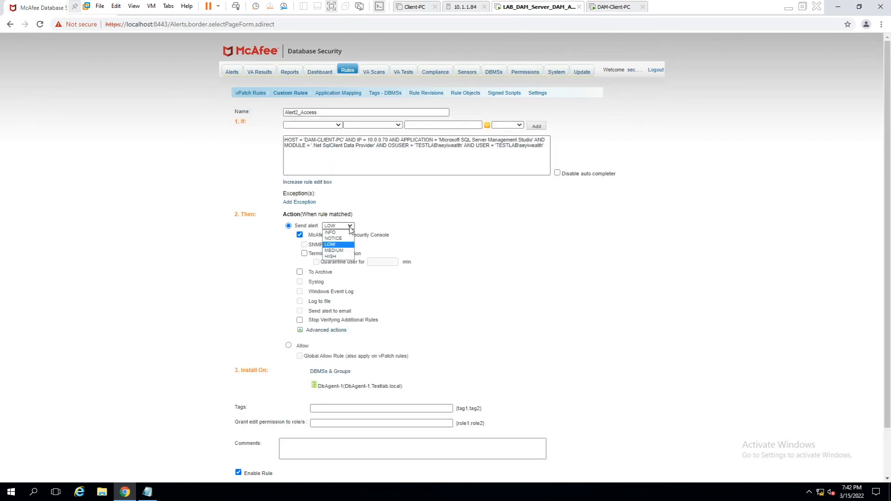
{"action": "left_click", "coordinate": [337, 257]}
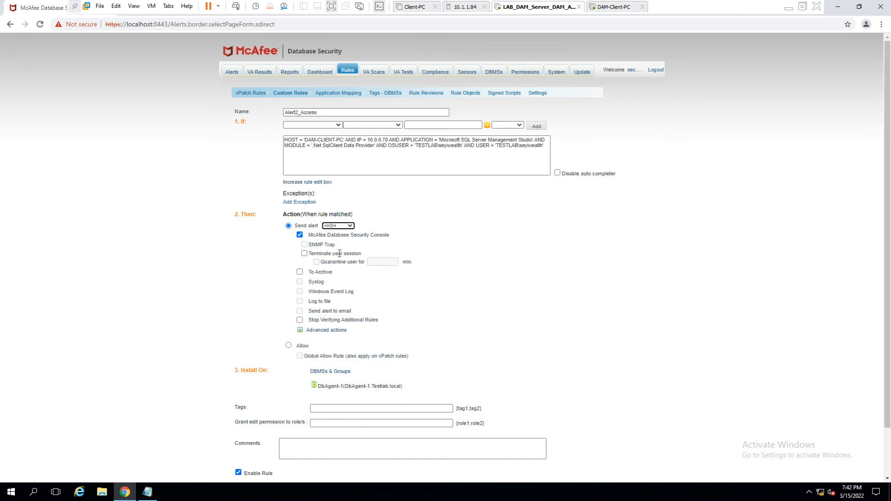
{"action": "left_click", "coordinate": [351, 226]}
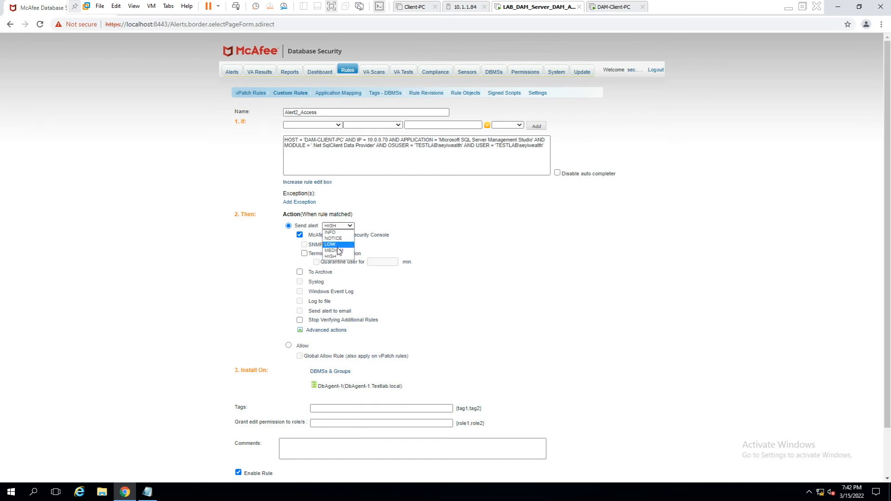
{"action": "left_click", "coordinate": [339, 240]}
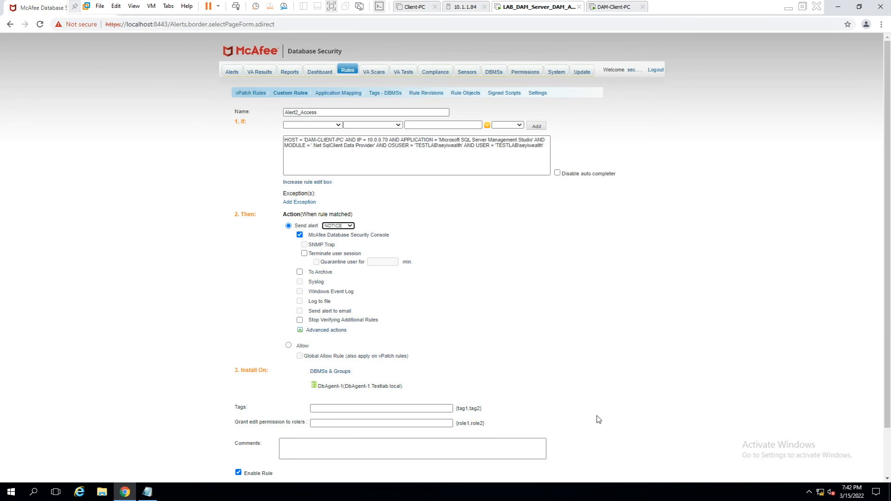
{"action": "scroll", "coordinate": [599, 420], "scroll_direction": "down", "scroll_amount": 2}
{"action": "left_click", "coordinate": [600, 439]}
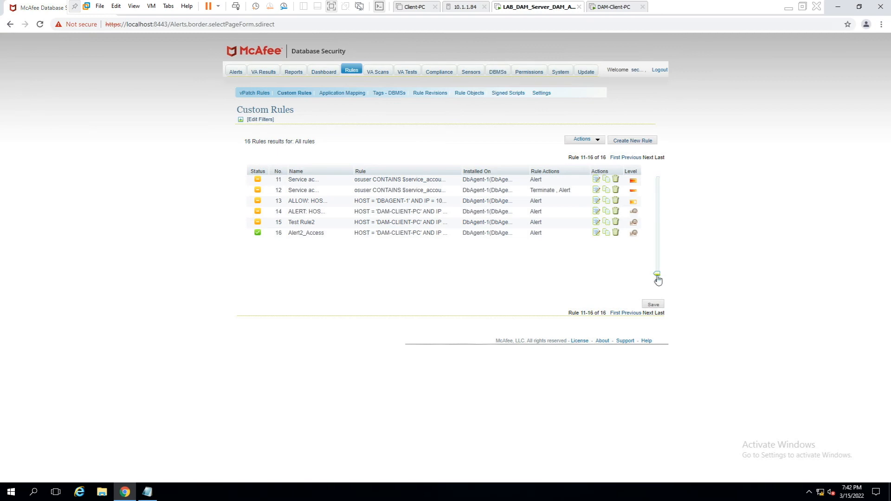
Try to move the Alert2_Access rule up from the second page of the custom rules list
{"action": "left_click_drag", "start_coordinate": [657, 274], "coordinate": [656, 181]}
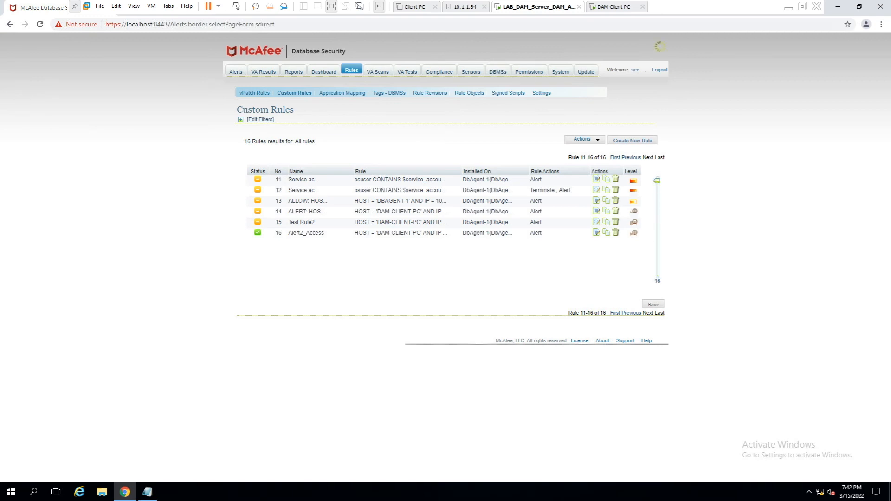
{"action": "left_click", "coordinate": [625, 313]}
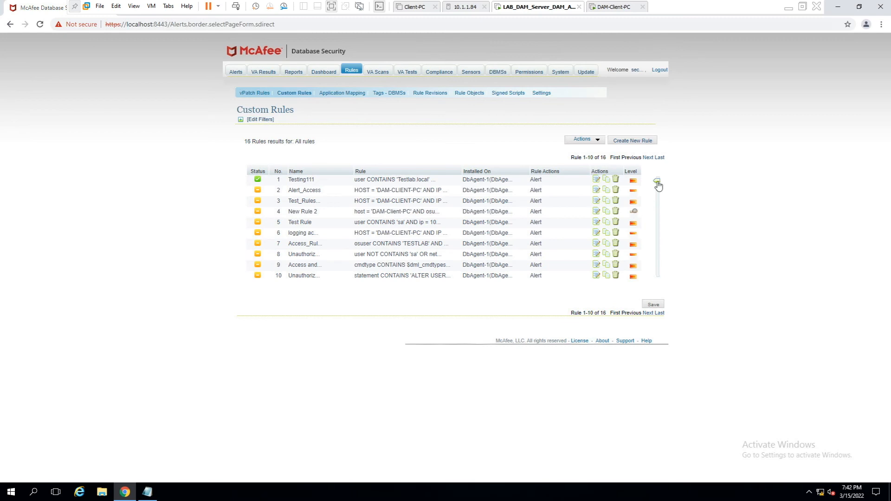
{"action": "left_click", "coordinate": [659, 275]}
{"action": "left_click_drag", "start_coordinate": [657, 273], "coordinate": [657, 252]}
{"action": "left_click", "coordinate": [659, 278]}
{"action": "left_click", "coordinate": [659, 313]}
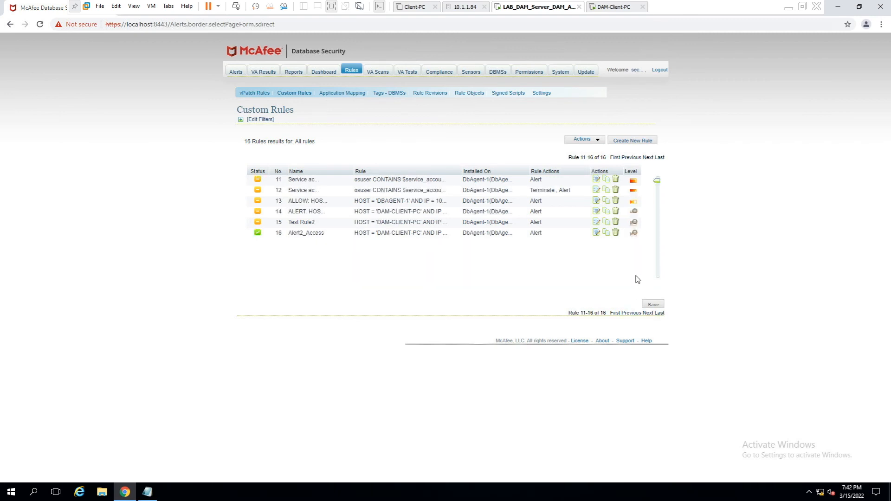
Move the Alert2_Access rule across the pages up to position 1 of the custom rules list
{"action": "left_click_drag", "start_coordinate": [385, 233], "coordinate": [405, 232]}
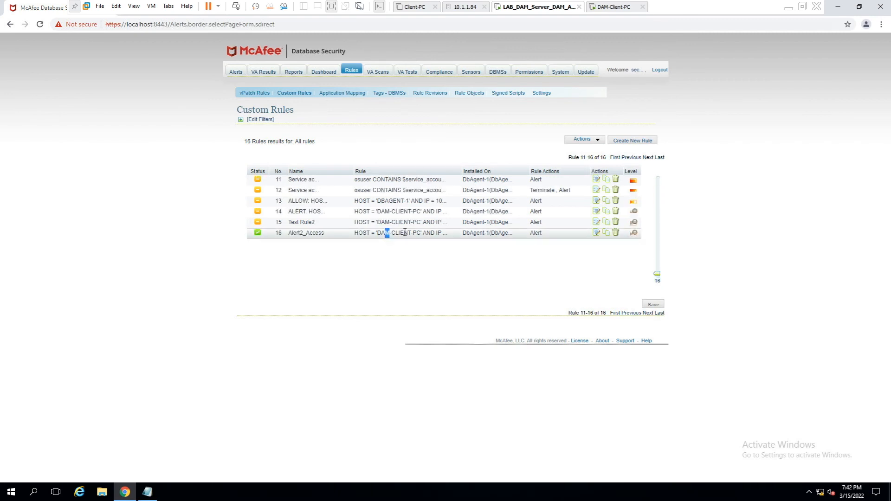
{"action": "left_click_drag", "start_coordinate": [657, 275], "coordinate": [657, 180]}
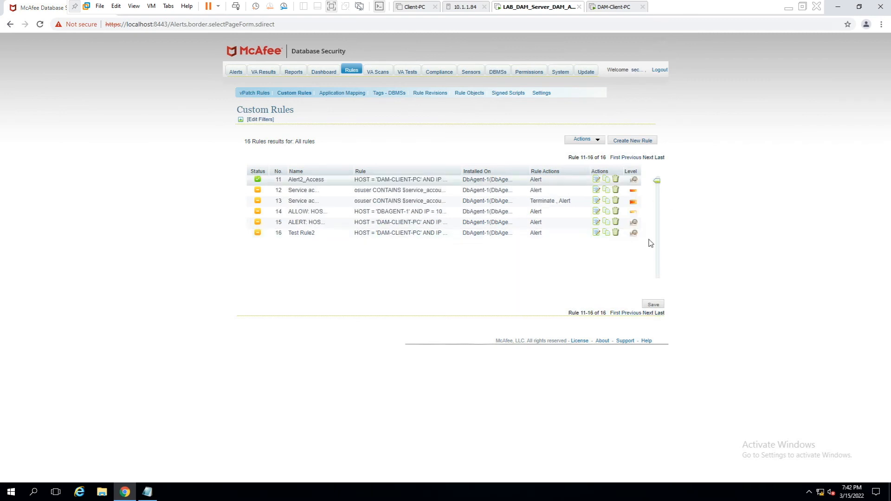
{"action": "left_click", "coordinate": [631, 313]}
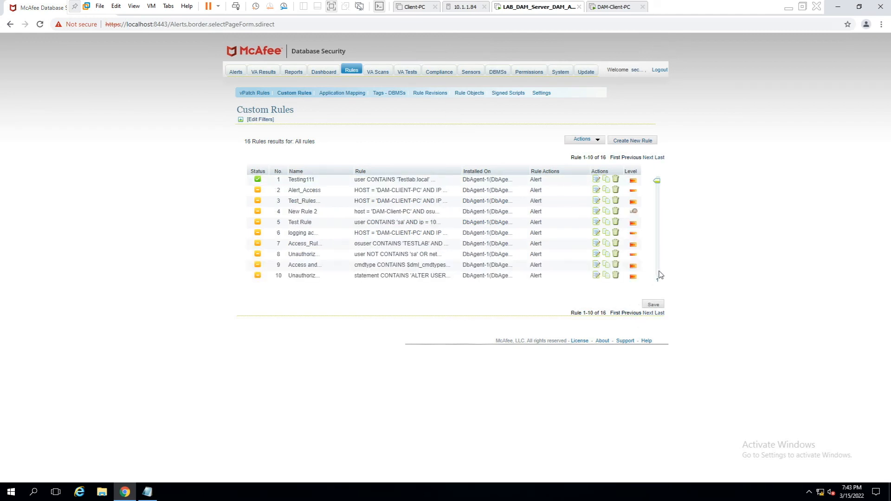
{"action": "left_click_drag", "start_coordinate": [660, 277], "coordinate": [661, 291]}
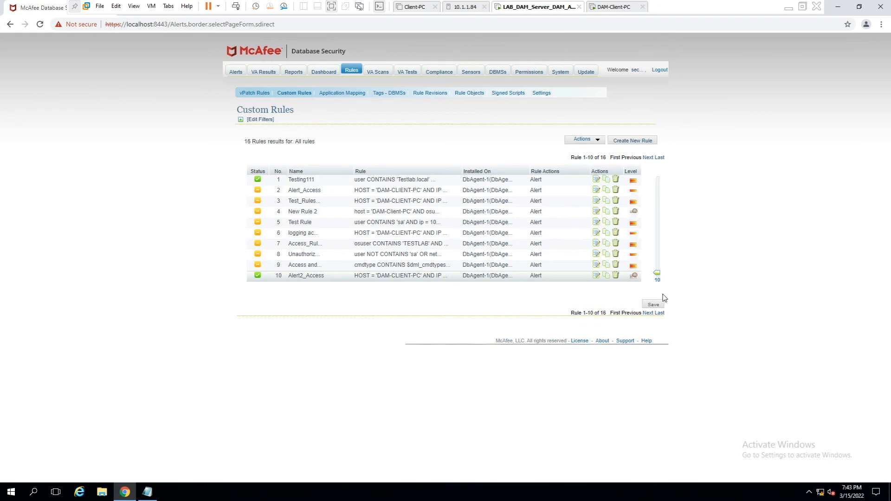
{"action": "left_click_drag", "start_coordinate": [652, 206], "coordinate": [656, 181]}
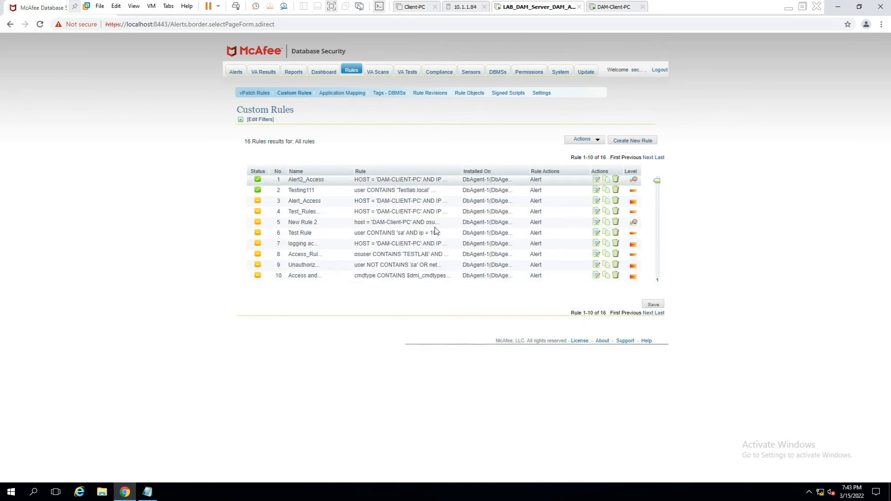
Disable the Testing111 rule, save the custom rules list and return to the alerts
{"action": "left_click", "coordinate": [259, 190]}
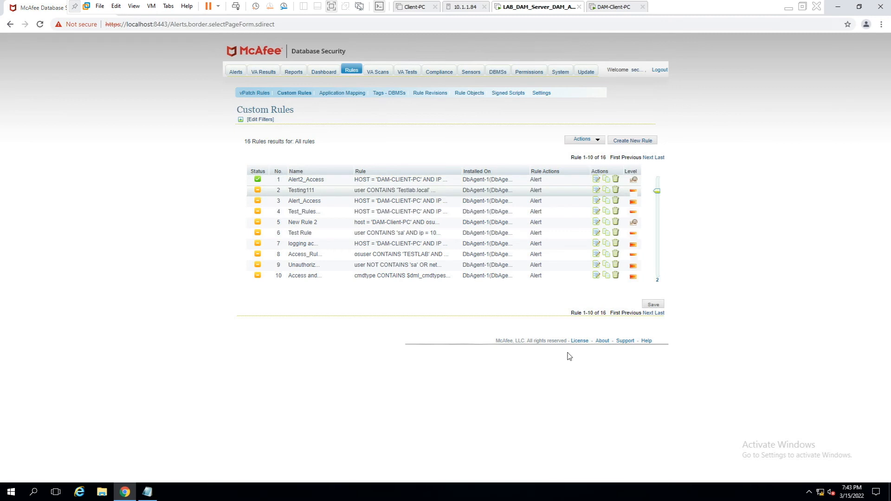
{"action": "left_click", "coordinate": [653, 305]}
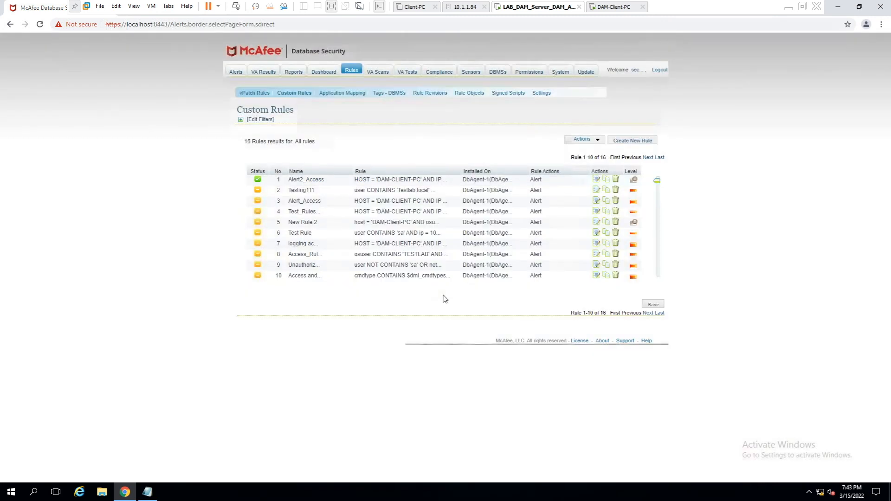
{"action": "left_click", "coordinate": [235, 73]}
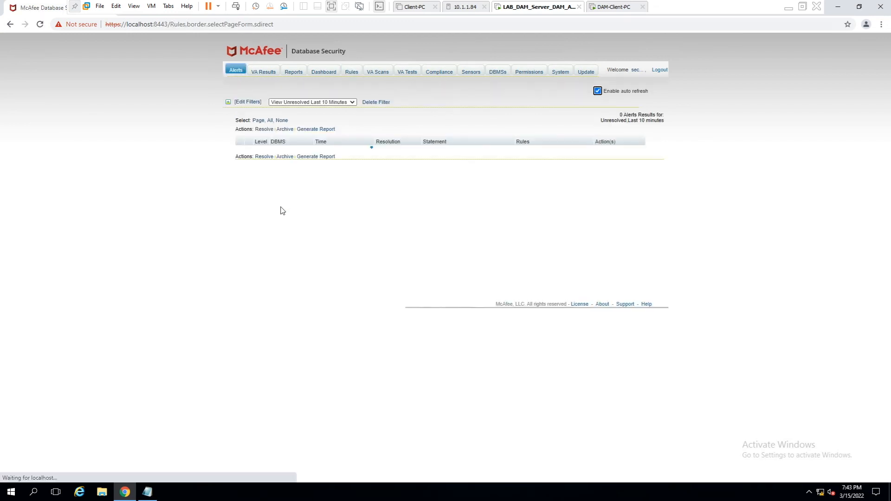
Switch to the DAM-Client-PC machine, reconnect to the DbAgent-1 database engine and expand its databases
{"action": "left_click", "coordinate": [610, 8]}
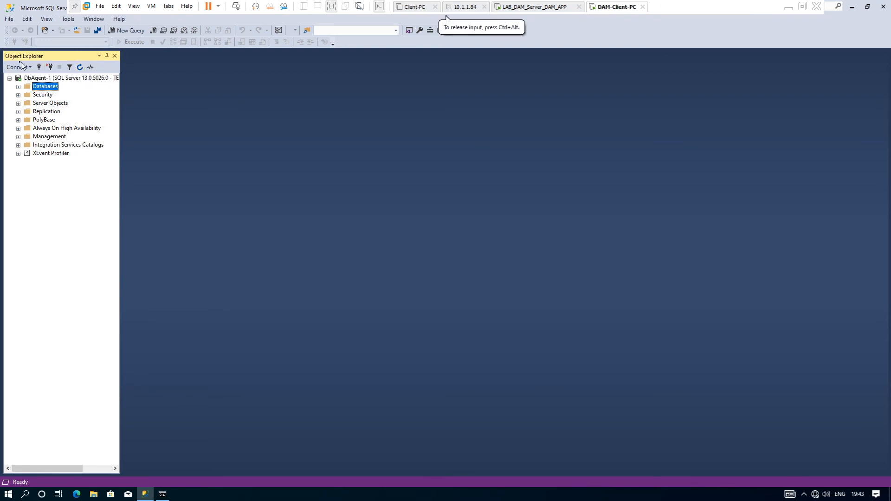
{"action": "left_click", "coordinate": [49, 67]}
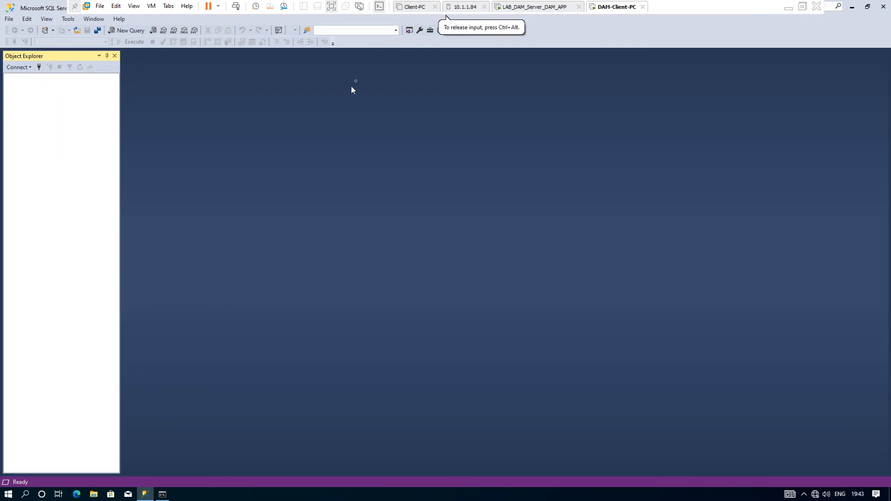
{"action": "left_click", "coordinate": [23, 69]}
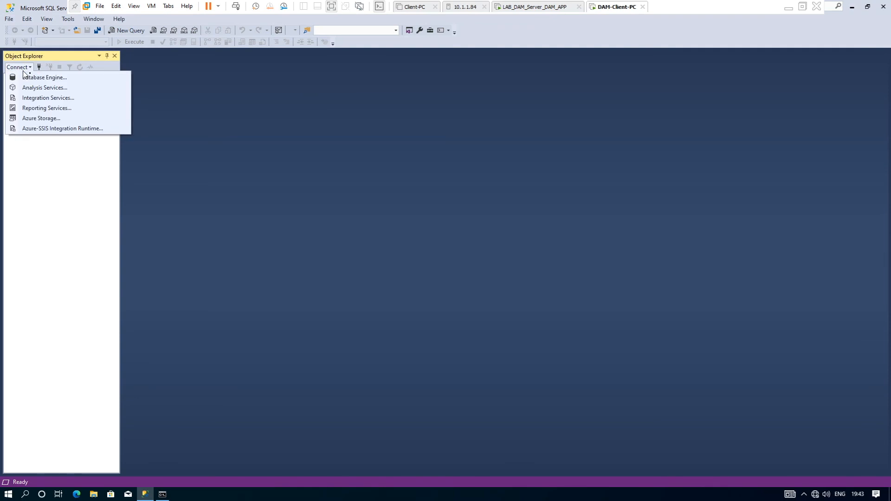
{"action": "left_click", "coordinate": [55, 83]}
{"action": "left_click", "coordinate": [424, 258]}
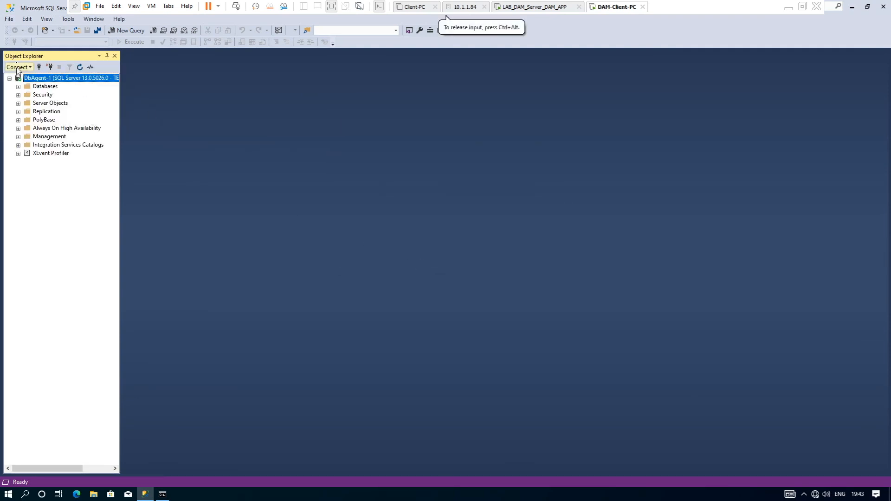
{"action": "left_click", "coordinate": [18, 86]}
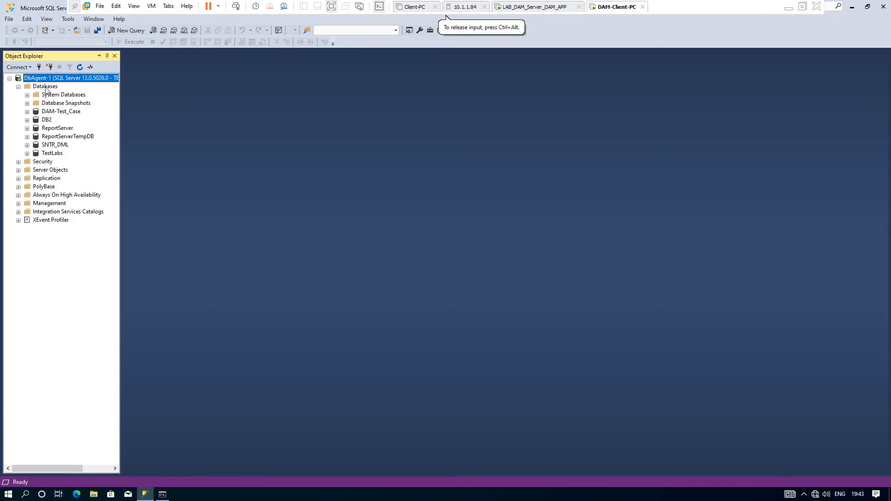
{"action": "left_click", "coordinate": [45, 87]}
{"action": "right_click", "coordinate": [46, 88]}
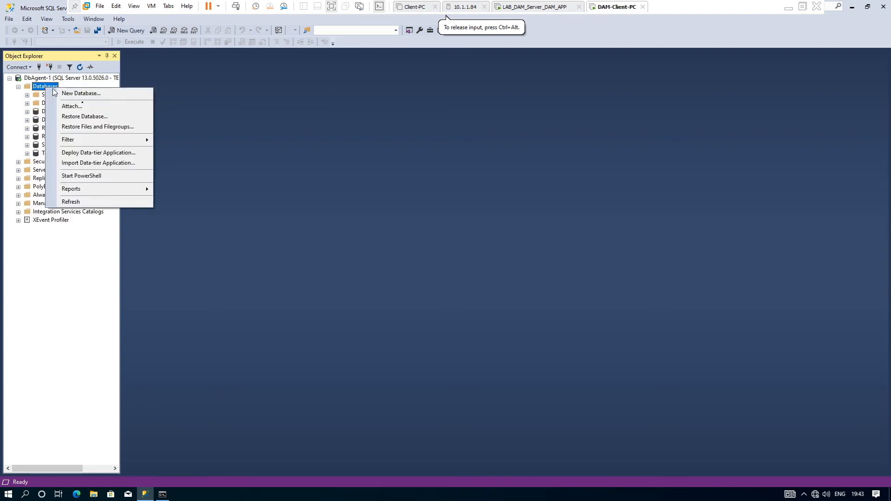
{"action": "left_click", "coordinate": [88, 93]}
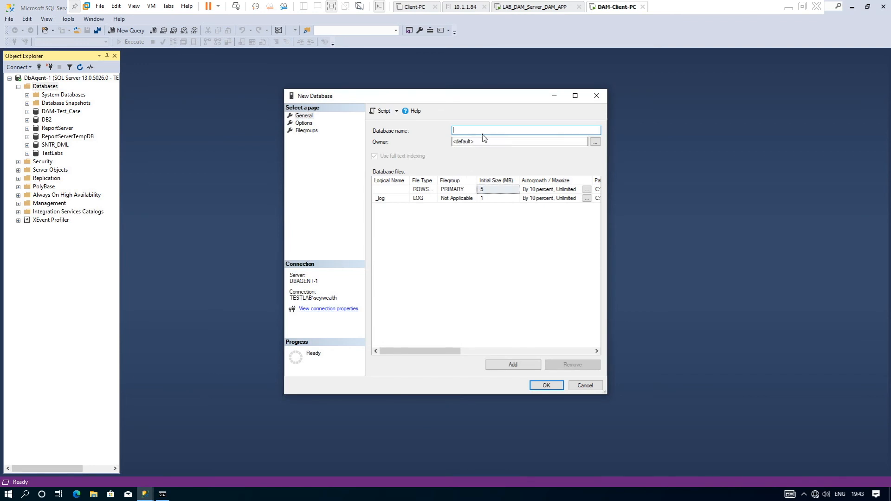
{"action": "type", "text": "testq1"}
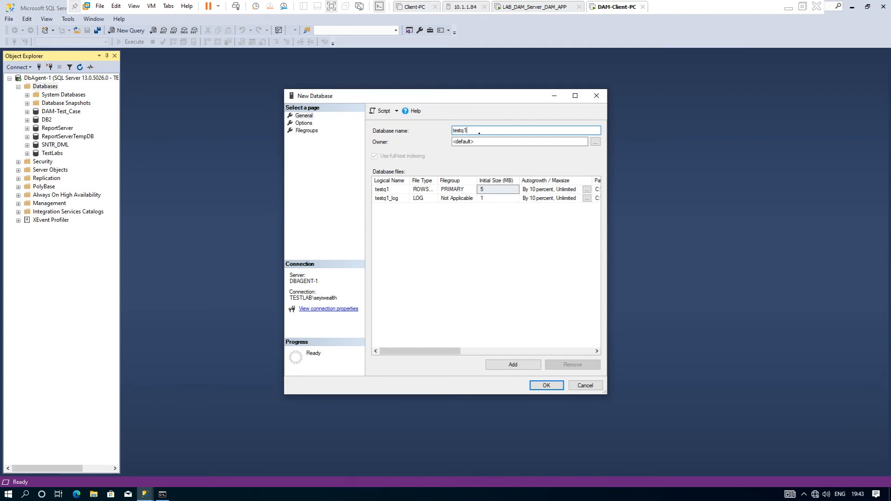
{"action": "left_click", "coordinate": [596, 141]}
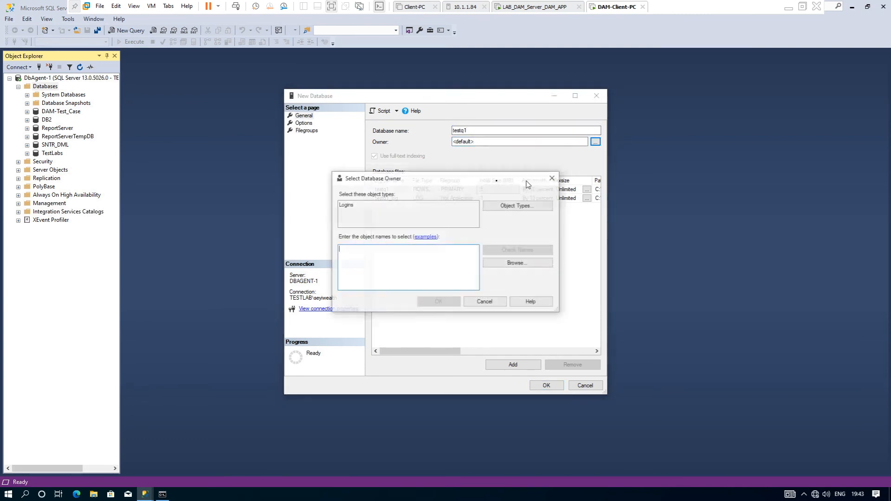
{"action": "type", "text": "se"}
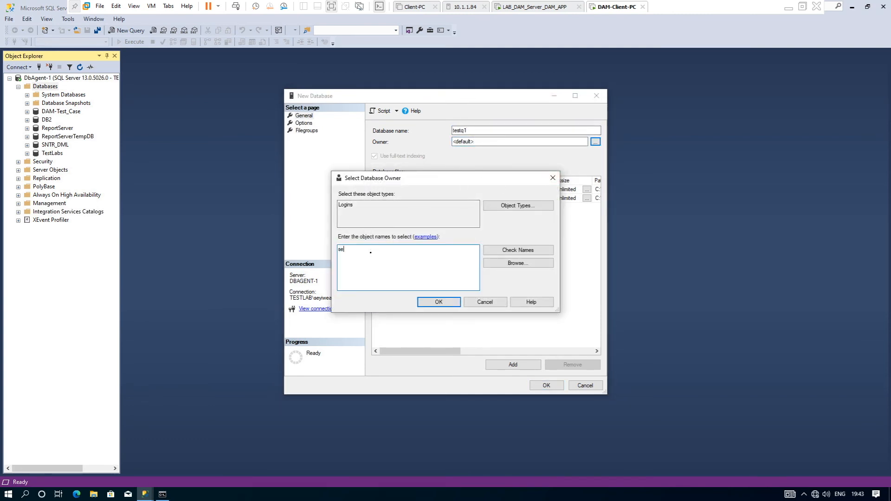
{"action": "type", "text": "yi"}
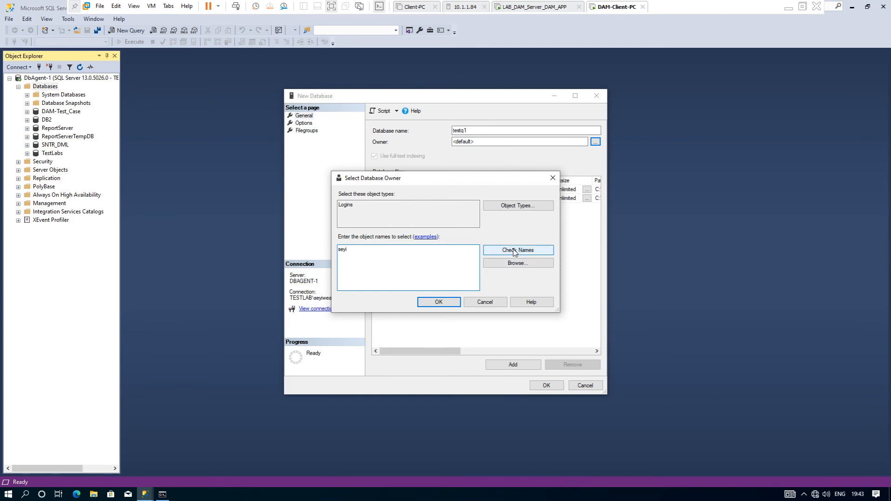
{"action": "left_click", "coordinate": [516, 250]}
{"action": "left_click", "coordinate": [344, 236]}
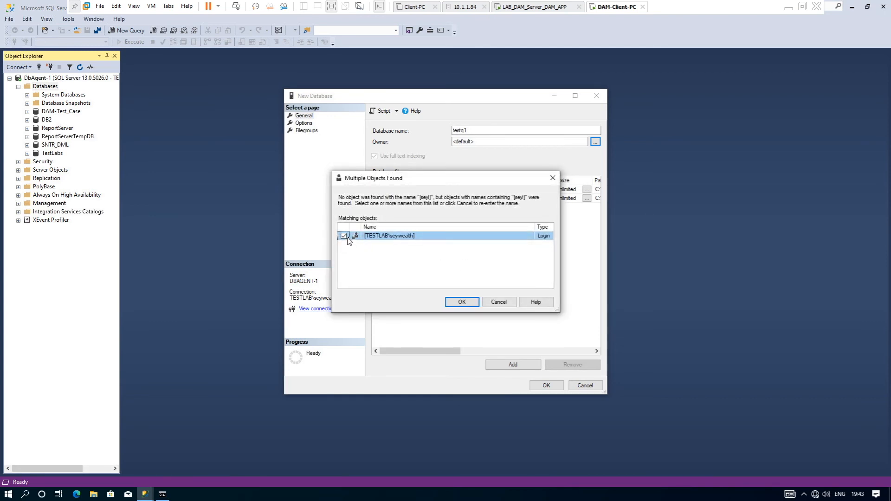
{"action": "left_click", "coordinate": [459, 301]}
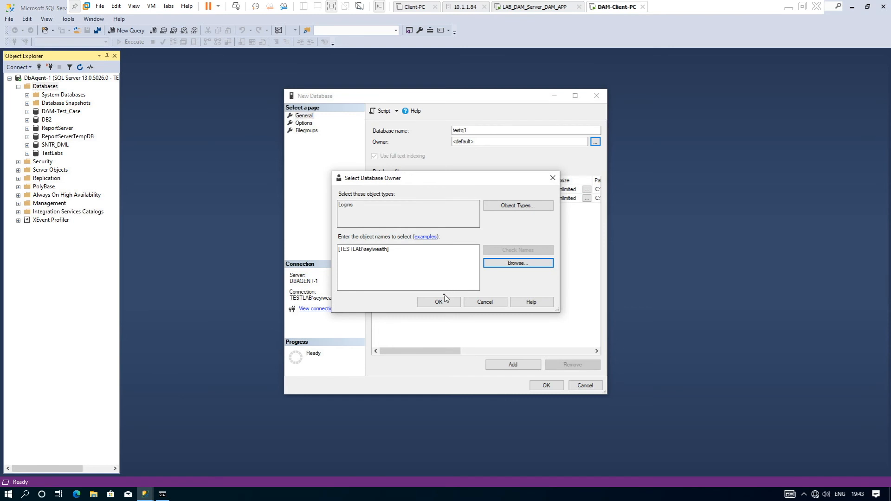
{"action": "left_click", "coordinate": [442, 304]}
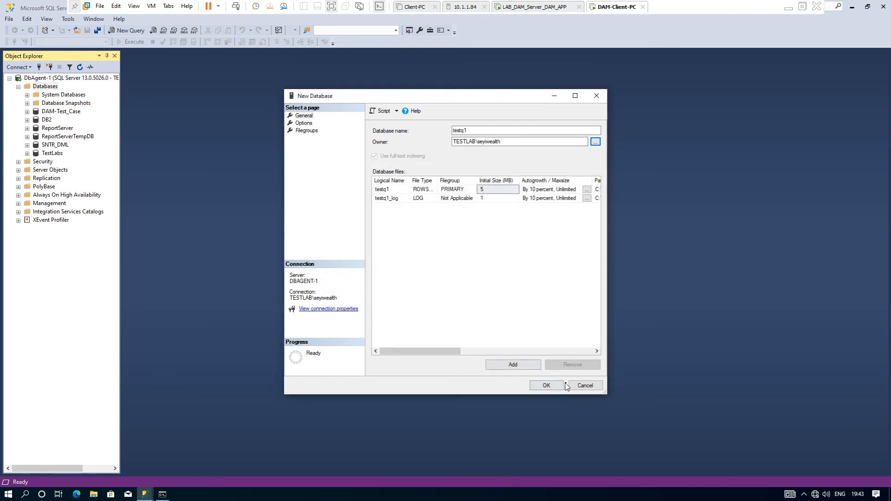
{"action": "left_click", "coordinate": [583, 386]}
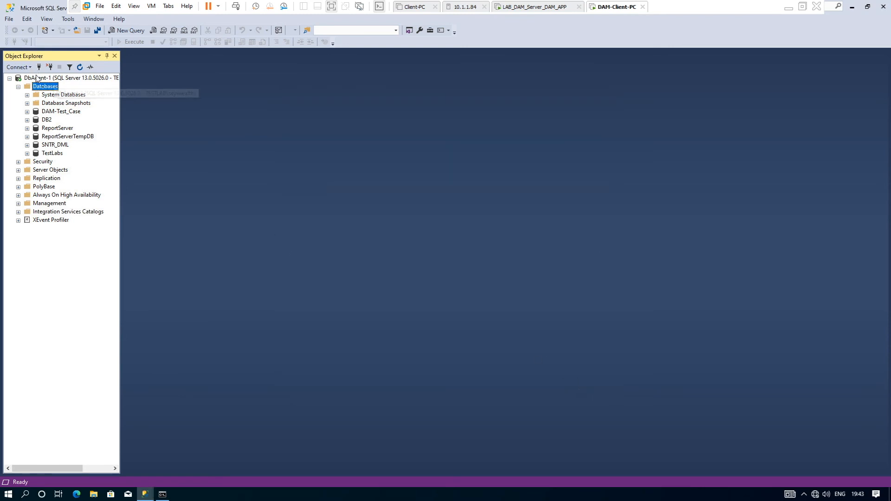
Start a new database on DbAgent-1 and name it stest
{"action": "right_click", "coordinate": [44, 88]}
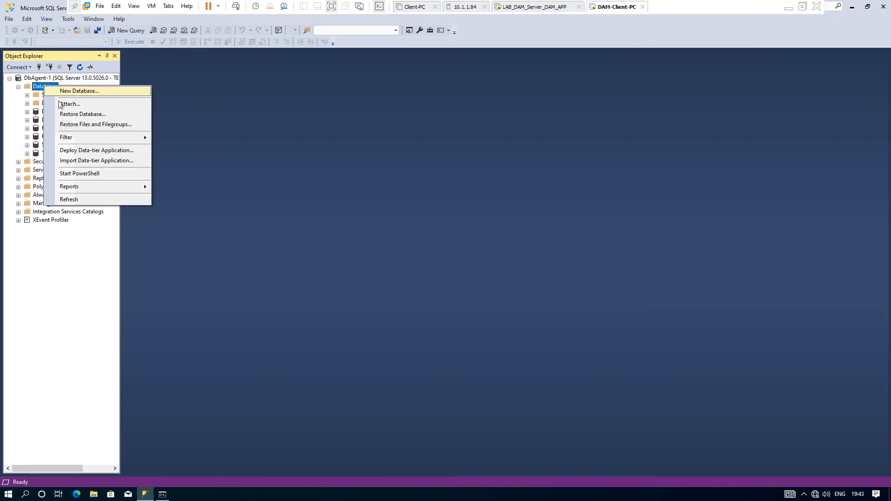
{"action": "left_click", "coordinate": [86, 94]}
{"action": "right_click", "coordinate": [53, 86]}
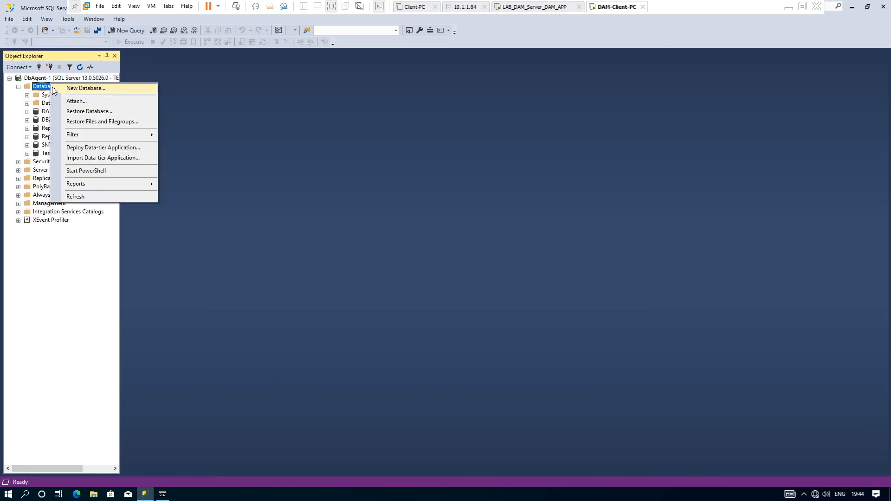
{"action": "left_click", "coordinate": [84, 89]}
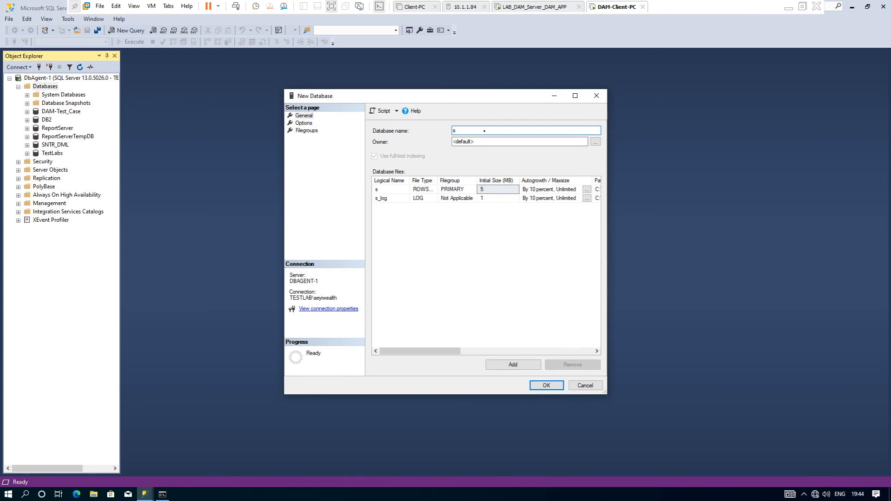
{"action": "type", "text": "stest"}
{"action": "key", "text": "Tab"}
{"action": "key", "text": "Tab"}
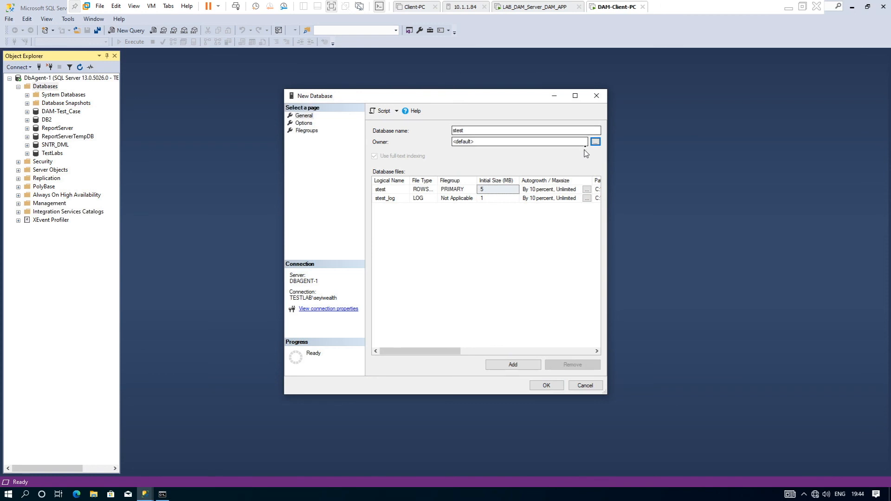
Look up logins matching the start of the account name and set the matching TESTLAB login as the database owner
{"action": "key", "text": "Return"}
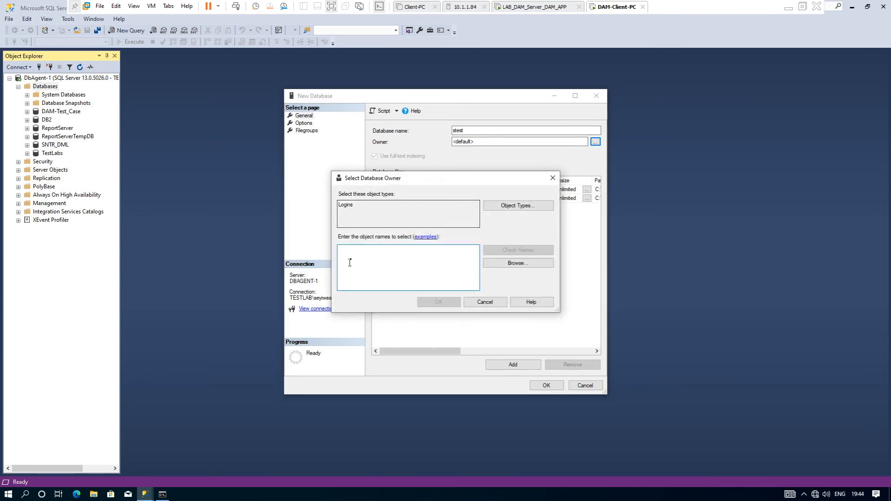
{"action": "type", "text": "sey"}
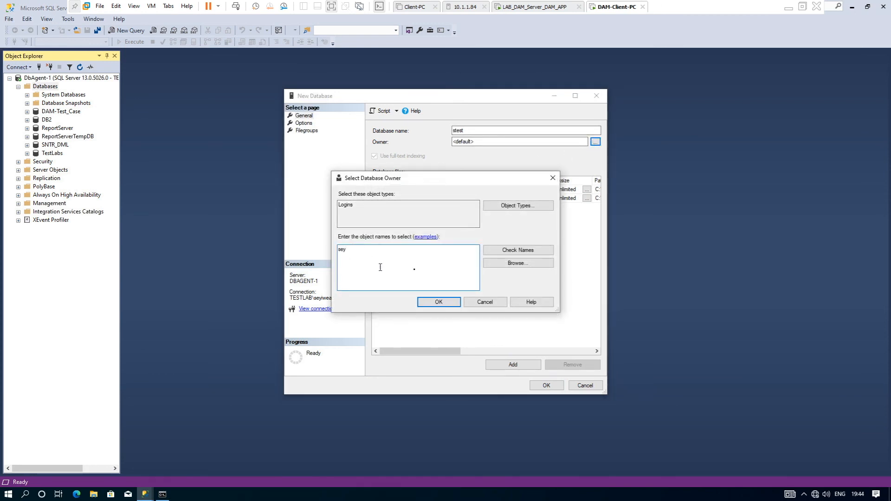
{"action": "left_click", "coordinate": [509, 251]}
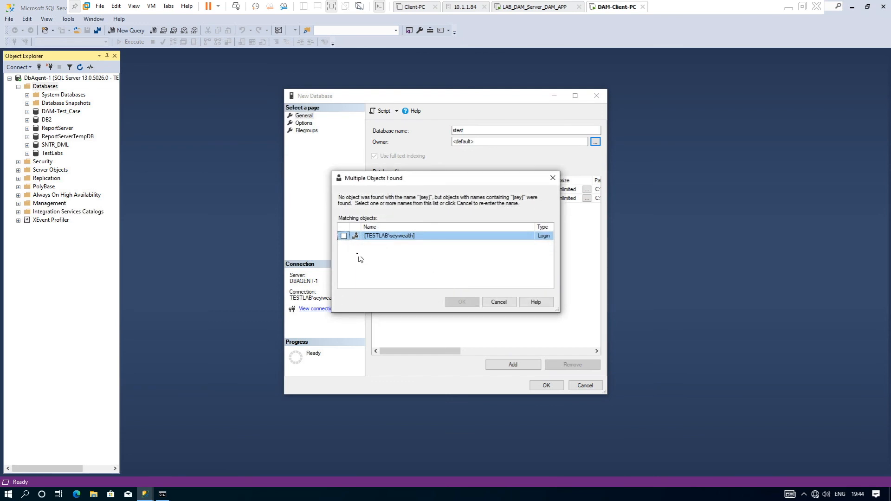
{"action": "left_click", "coordinate": [343, 236]}
{"action": "left_click", "coordinate": [462, 302]}
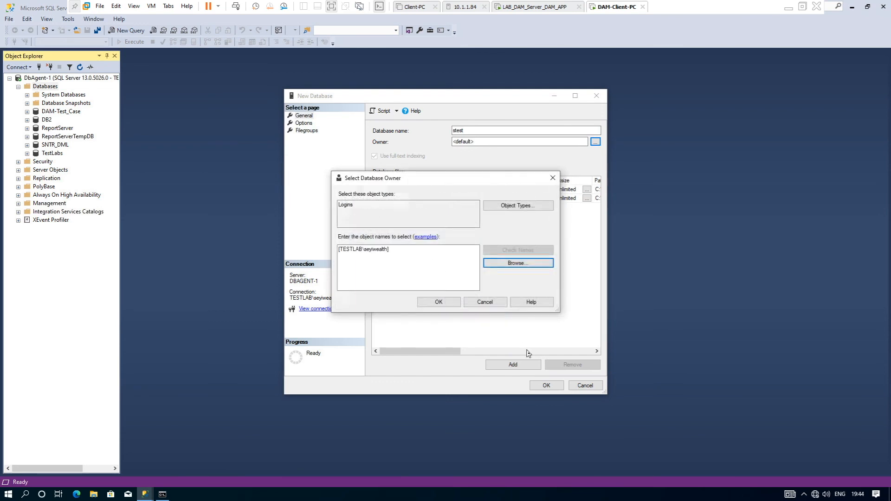
{"action": "left_click", "coordinate": [441, 303]}
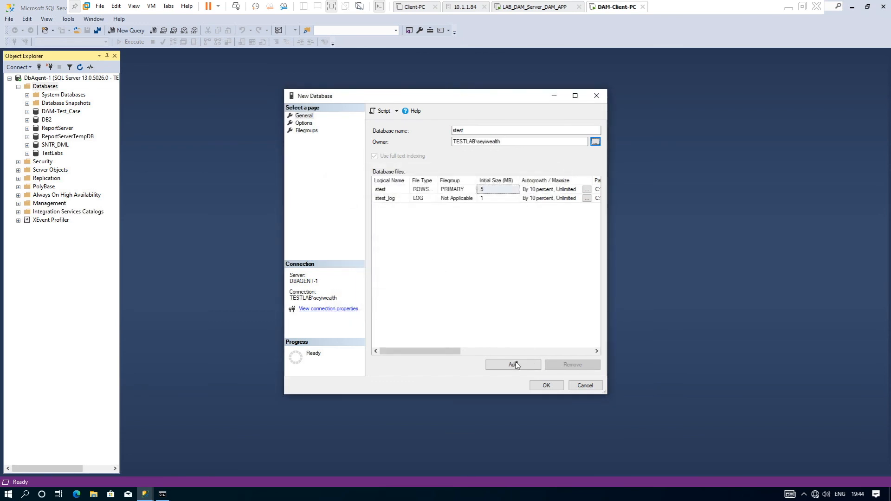
Try to create the stest database with the chosen owner, and leave the new database setup
{"action": "left_click", "coordinate": [544, 386]}
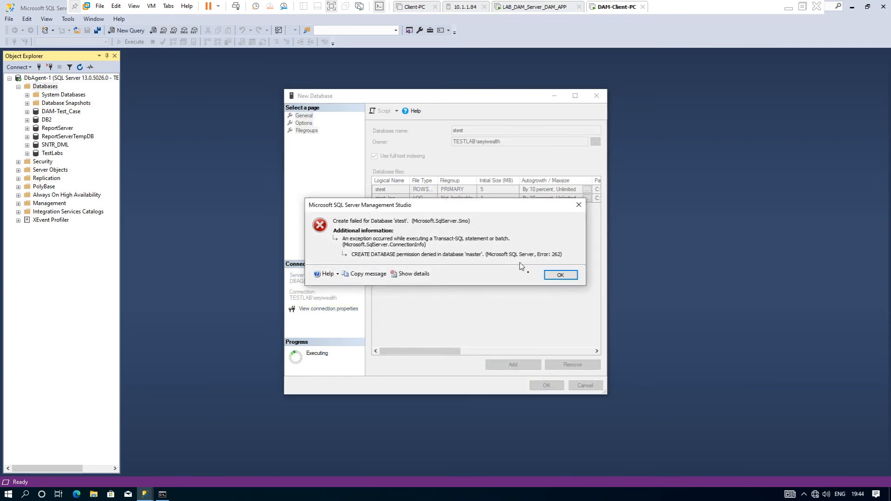
{"action": "left_click", "coordinate": [560, 275]}
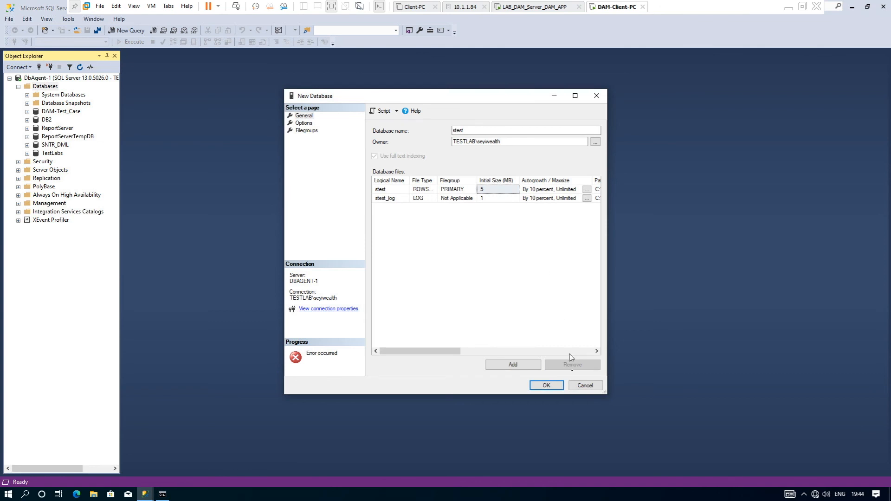
{"action": "left_click", "coordinate": [587, 386]}
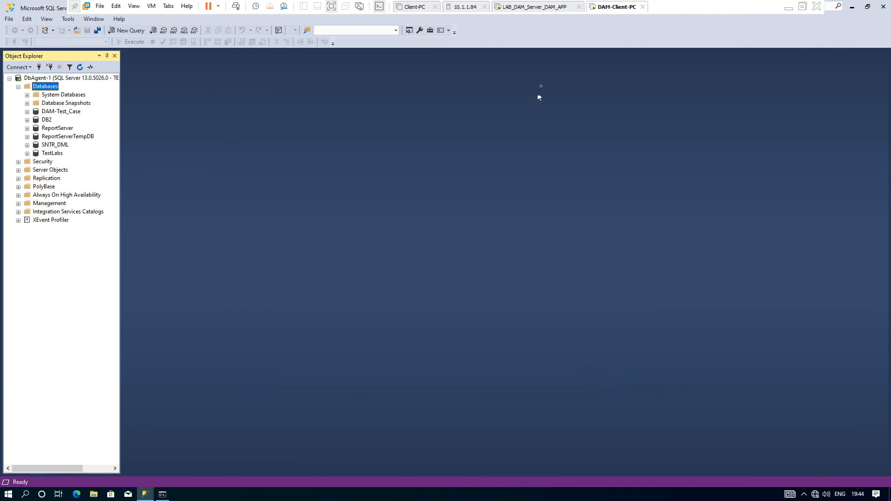
Switch to the LAB_DAM_Server_DAM_APP machine and check the alerts with the View Unresolved Last 10 Minutes filter and auto refresh enabled
{"action": "left_click", "coordinate": [538, 7]}
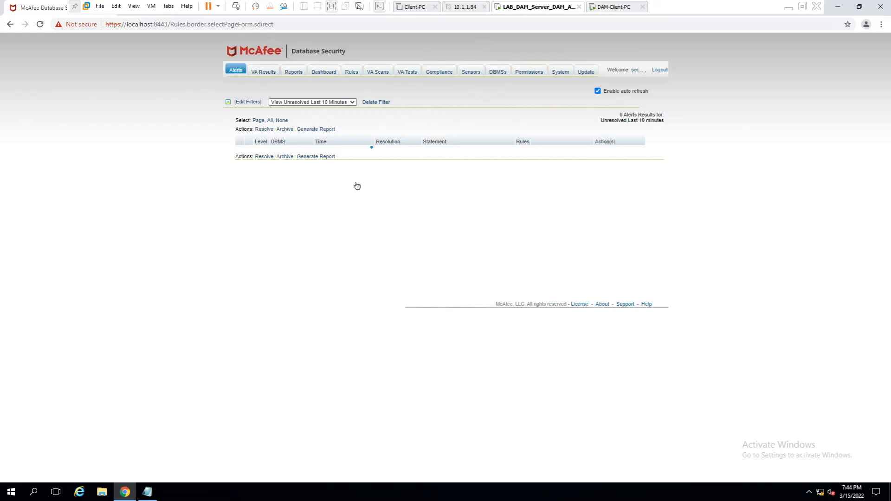
{"action": "left_click", "coordinate": [353, 102]}
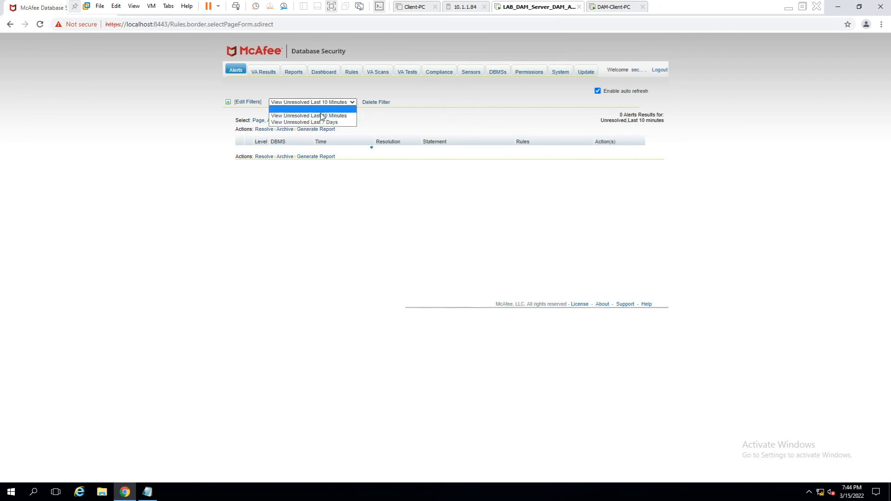
{"action": "left_click", "coordinate": [320, 116]}
{"action": "left_click", "coordinate": [355, 102]}
{"action": "left_click", "coordinate": [316, 116]}
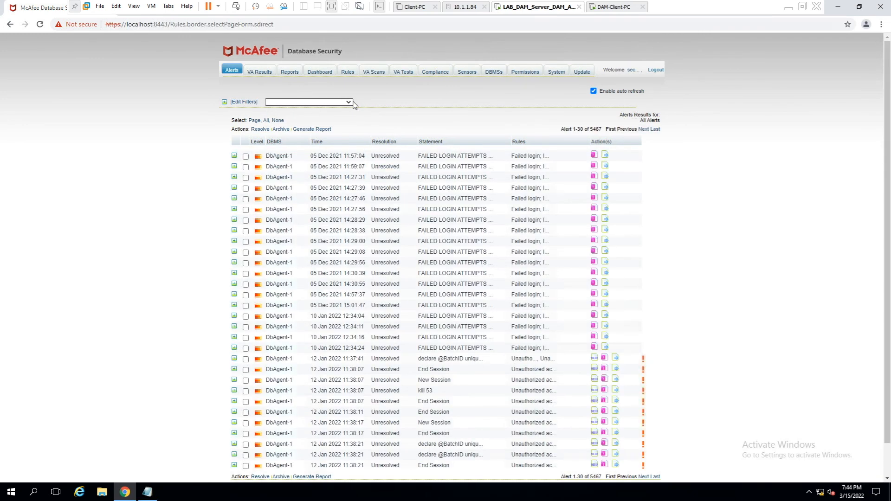
{"action": "left_click", "coordinate": [353, 102]}
{"action": "left_click", "coordinate": [323, 119]}
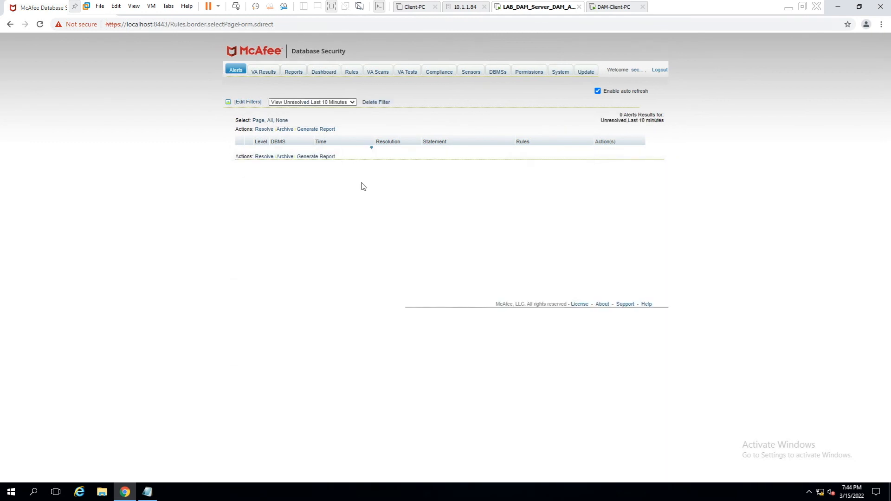
{"action": "left_click", "coordinate": [598, 91]}
{"action": "left_click", "coordinate": [598, 92]}
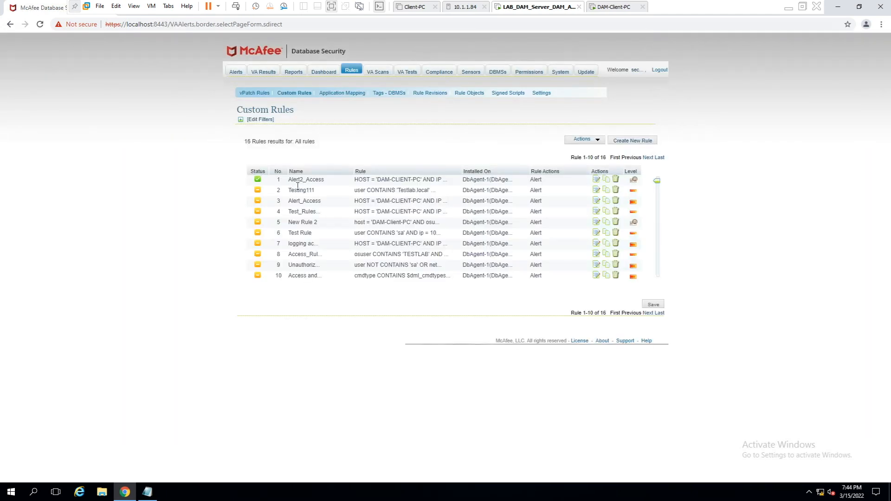
Edit the Alert2_Access custom rule and remove the MODULE and USER conditions from its expression
{"action": "left_click", "coordinate": [597, 179]}
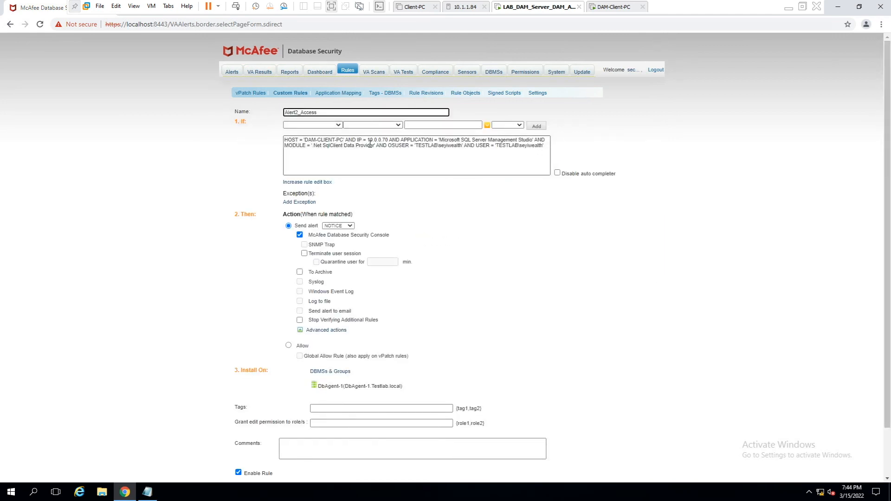
{"action": "left_click_drag", "start_coordinate": [376, 145], "coordinate": [296, 147]}
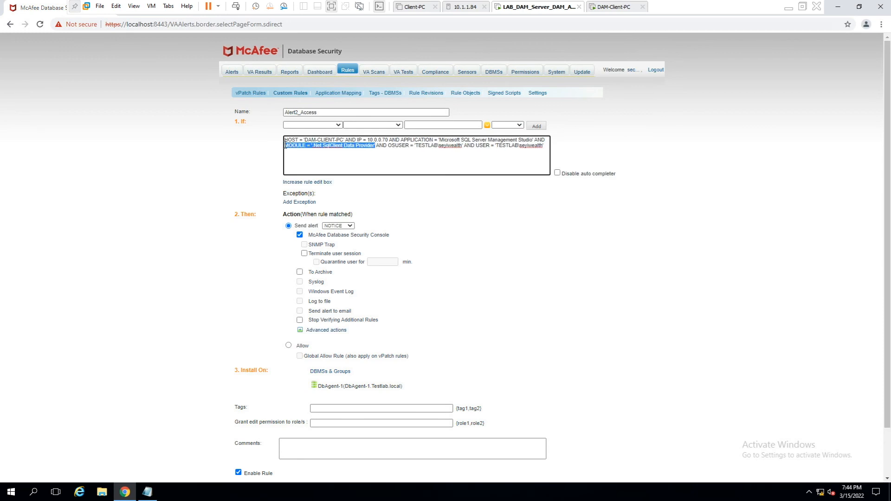
{"action": "key", "text": "Delete"}
{"action": "left_click", "coordinate": [467, 147]}
{"action": "left_click_drag", "start_coordinate": [461, 148], "coordinate": [389, 147]}
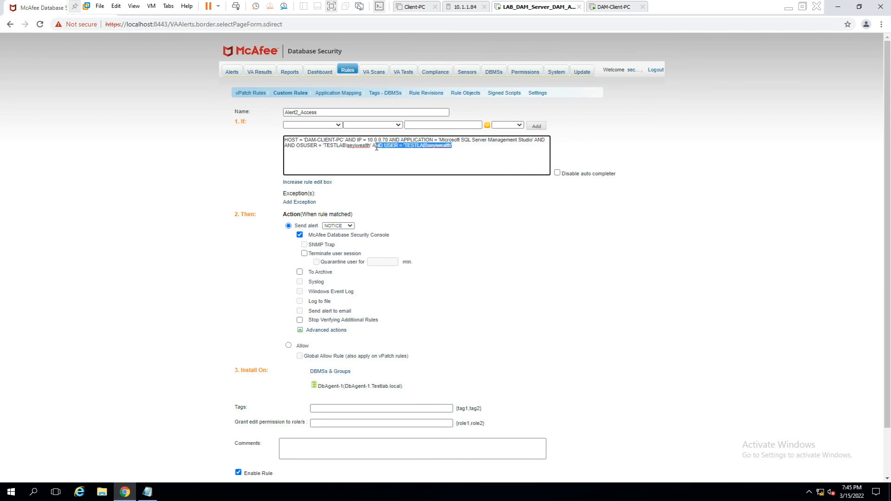
{"action": "key", "text": "Delete"}
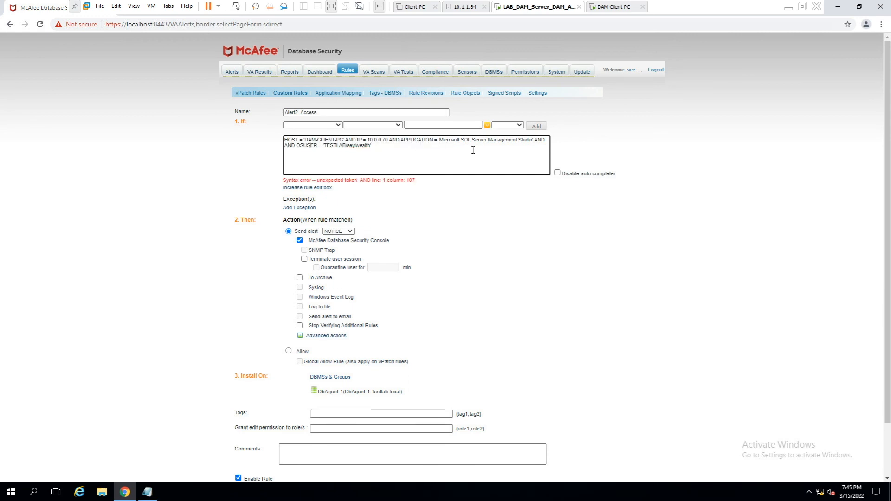
Remove the duplicate AND before the OSUSER condition, save the Alert2_Access rule and save the custom rules list
{"action": "left_click", "coordinate": [298, 145]}
{"action": "key", "text": "BackSpace"}
{"action": "key", "text": "BackSpace"}
{"action": "key", "text": "BackSpace"}
{"action": "key", "text": "BackSpace"}
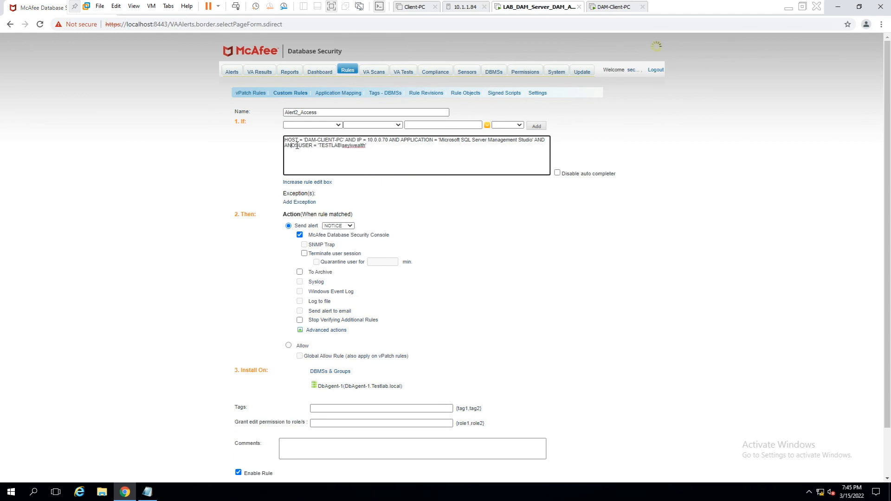
{"action": "left_click", "coordinate": [394, 145]}
{"action": "scroll", "coordinate": [604, 401], "scroll_direction": "down", "scroll_amount": 2}
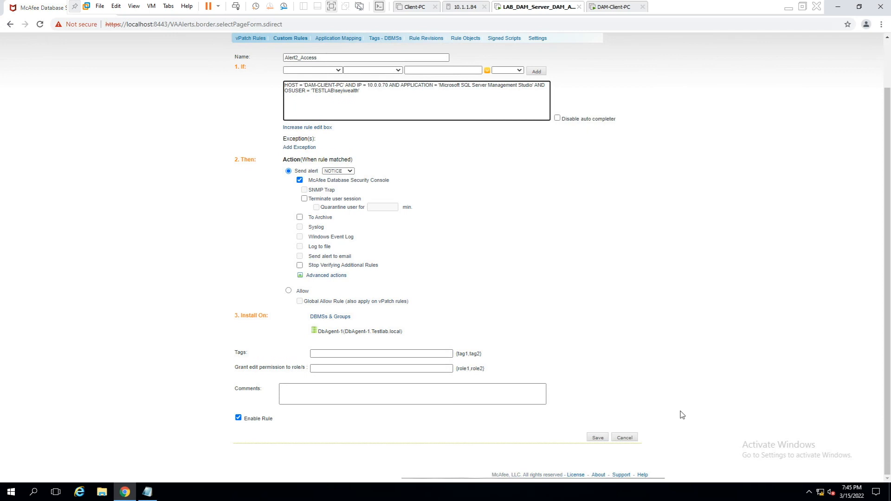
{"action": "left_click", "coordinate": [598, 438]}
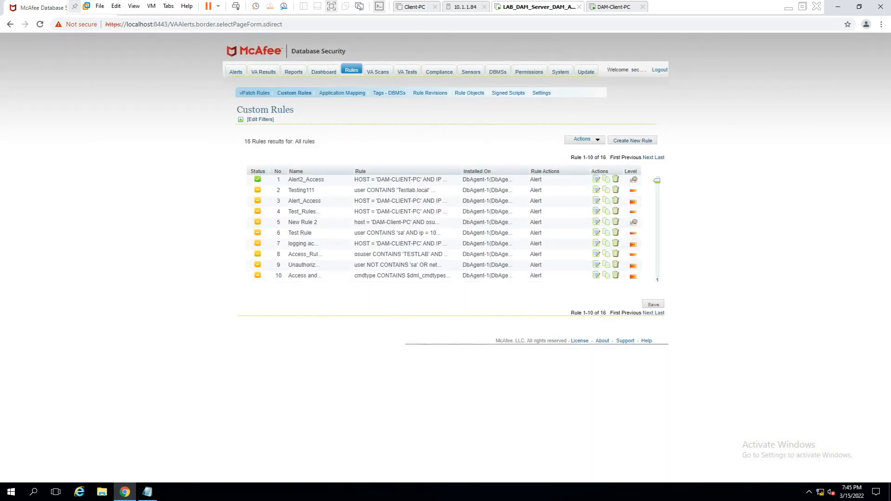
{"action": "left_click", "coordinate": [656, 305]}
Switch to the DAM-Client-PC machine, disconnect from DbAgent-1 and reconnect to its database engine with Windows Authentication
{"action": "left_click", "coordinate": [603, 10]}
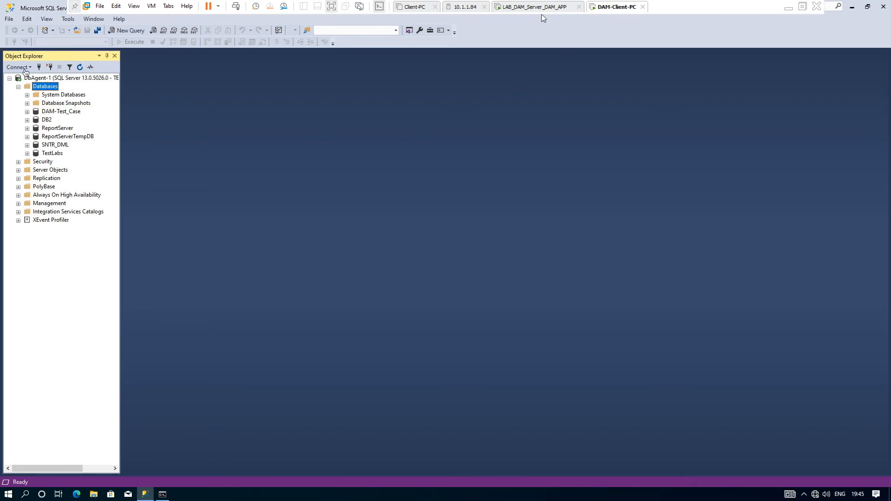
{"action": "left_click", "coordinate": [50, 67]}
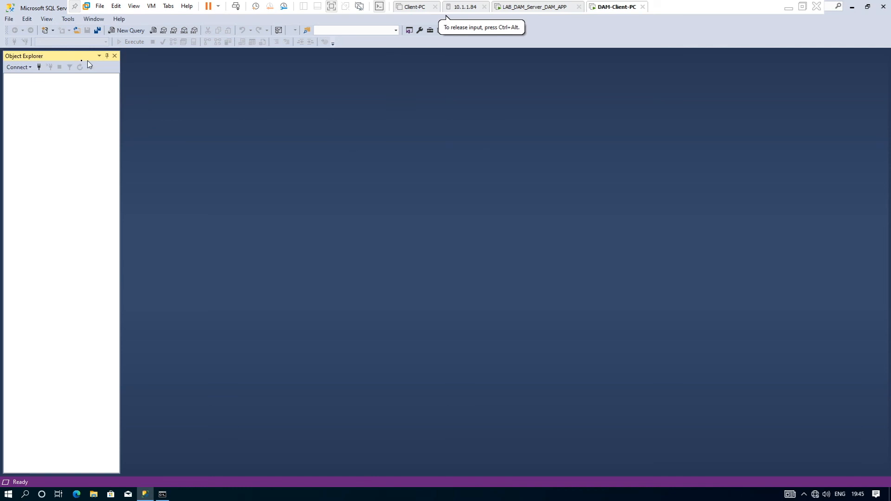
{"action": "left_click", "coordinate": [39, 67]}
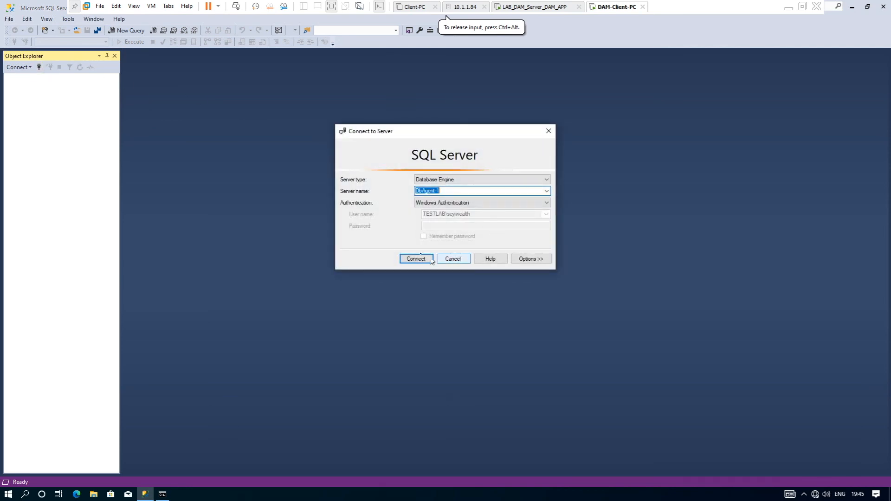
{"action": "left_click", "coordinate": [411, 261]}
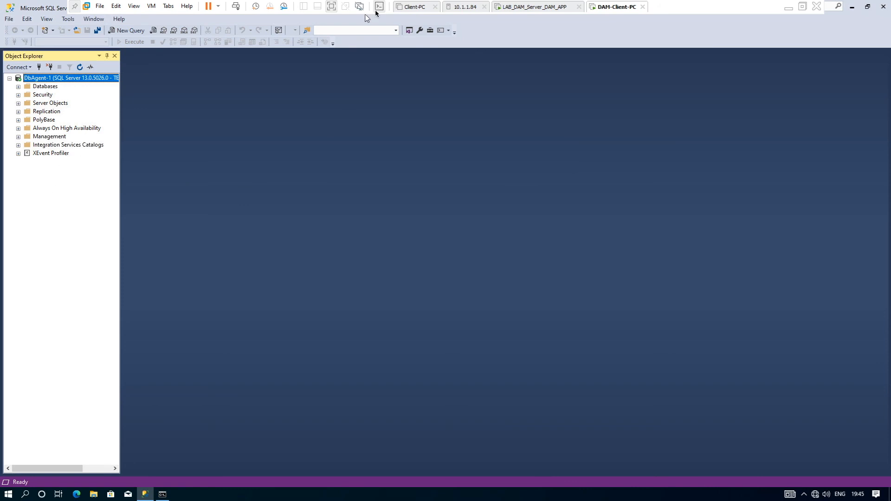
Return to the LAB_DAM_Server_DAM_APP machine's alerts and examine the detailed view of the first Alert2_Access alert
{"action": "left_click", "coordinate": [552, 8]}
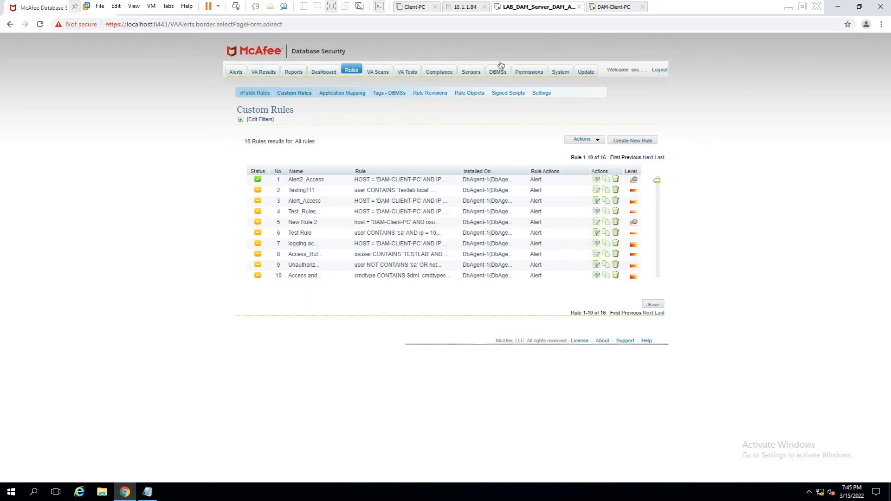
{"action": "left_click", "coordinate": [235, 72]}
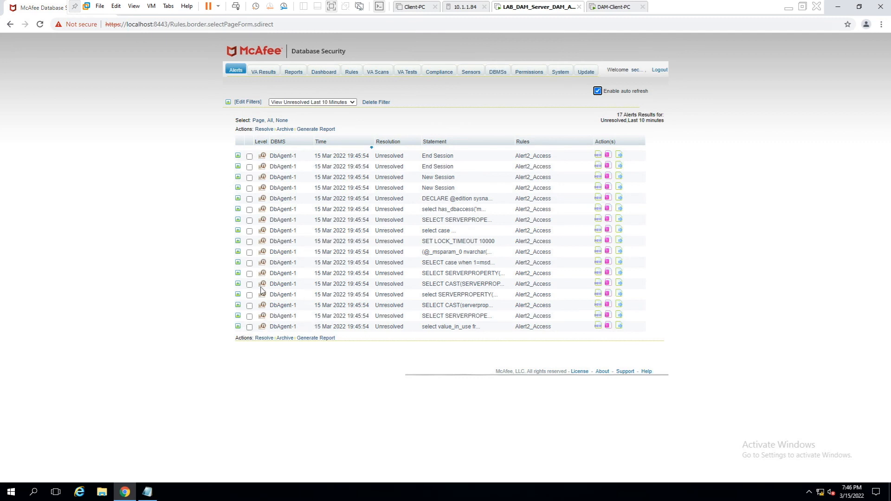
{"action": "left_click", "coordinate": [238, 156]}
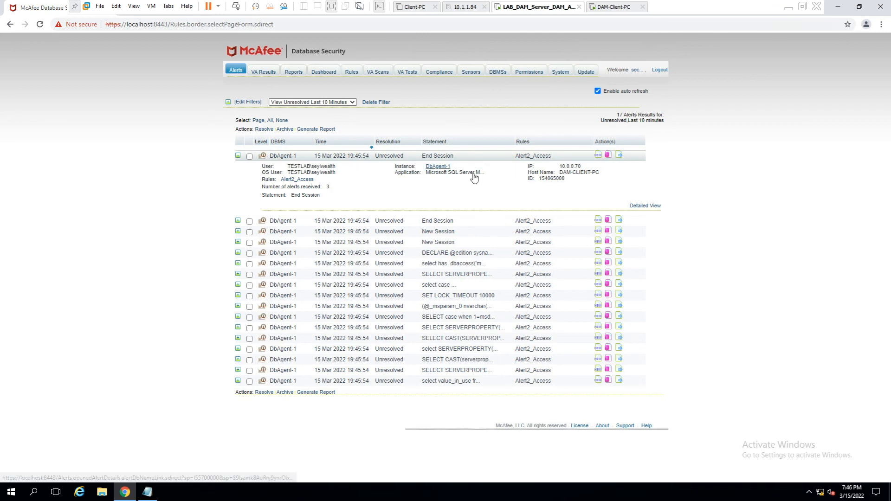
{"action": "left_click", "coordinate": [637, 206]}
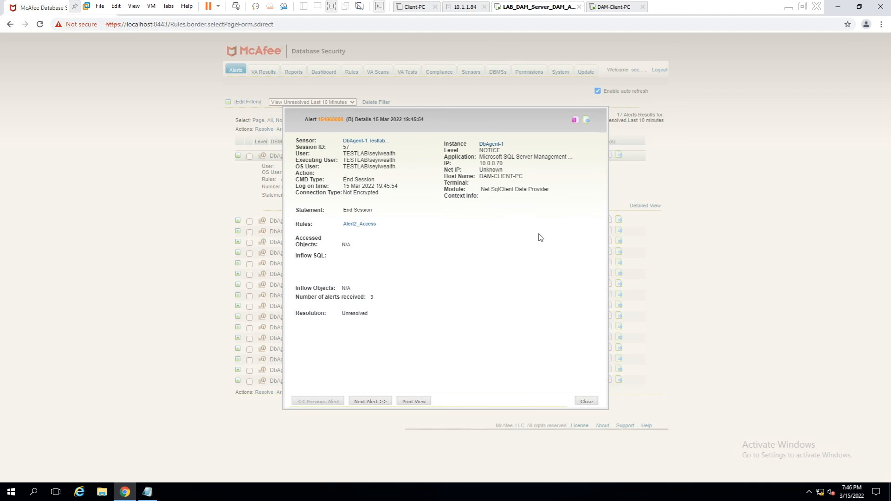
{"action": "left_click", "coordinate": [595, 403]}
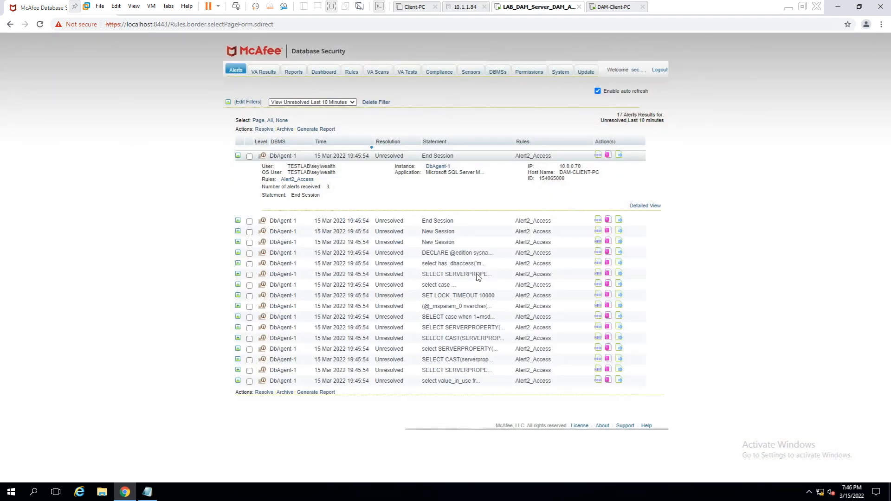